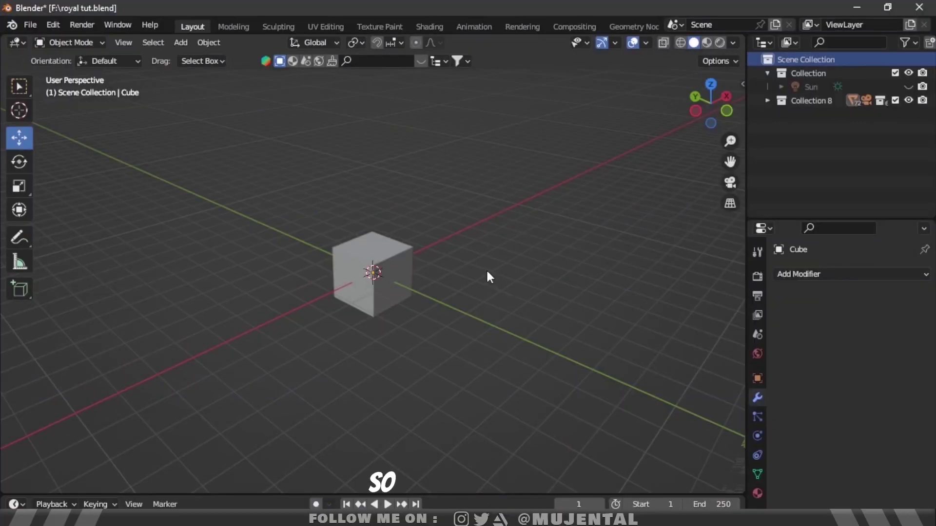
Step: Delete the default cube
left_click(405, 263)
key("x")
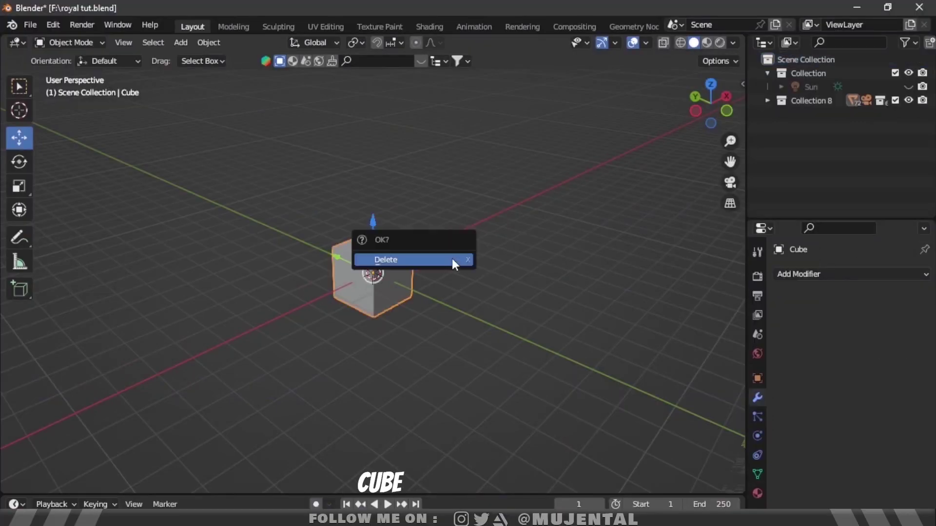
left_click(452, 261)
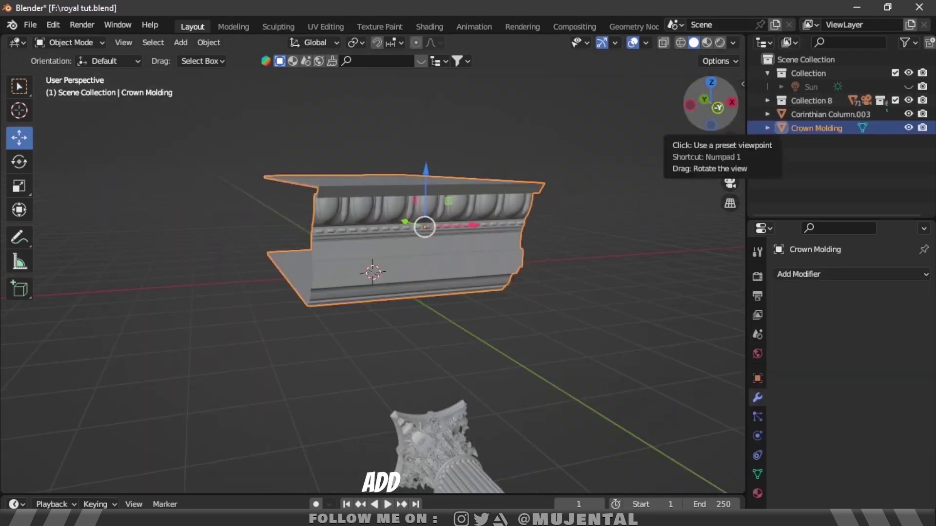
Step: Raise the crown molding upward
left_click_drag(717, 110, 643, 222)
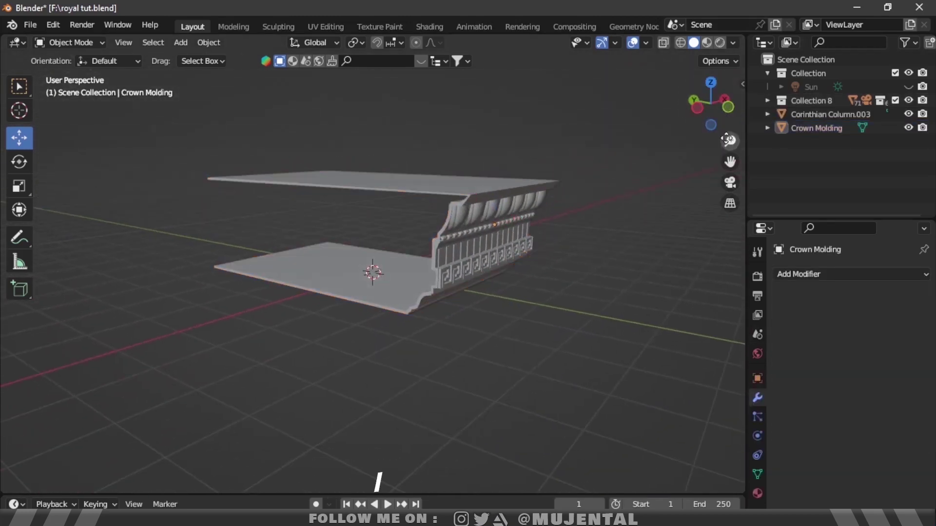
scroll(643, 221, "down", 5)
scroll(459, 202, "down", 2)
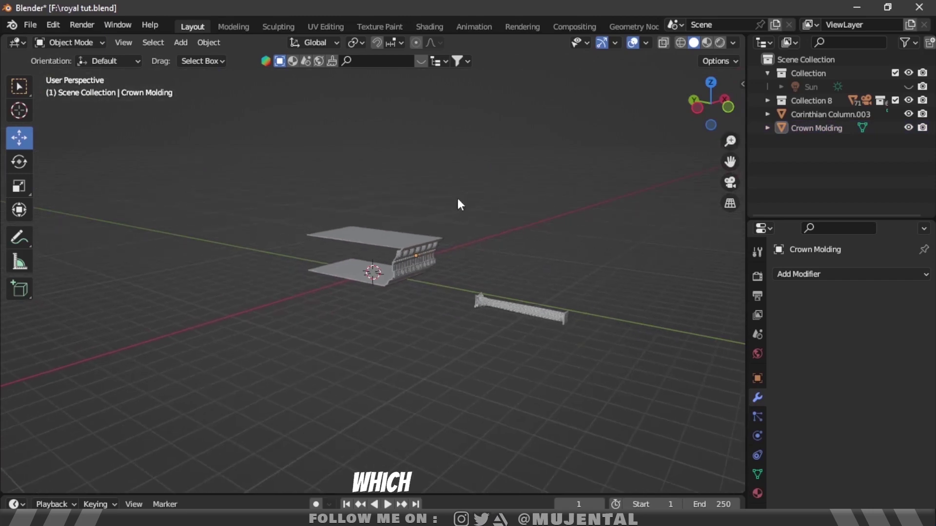
left_click(402, 238)
left_click_drag(417, 218, 430, 101)
Step: Stand the Corinthian column upright with R X 90 and lift it upward
left_click(492, 300)
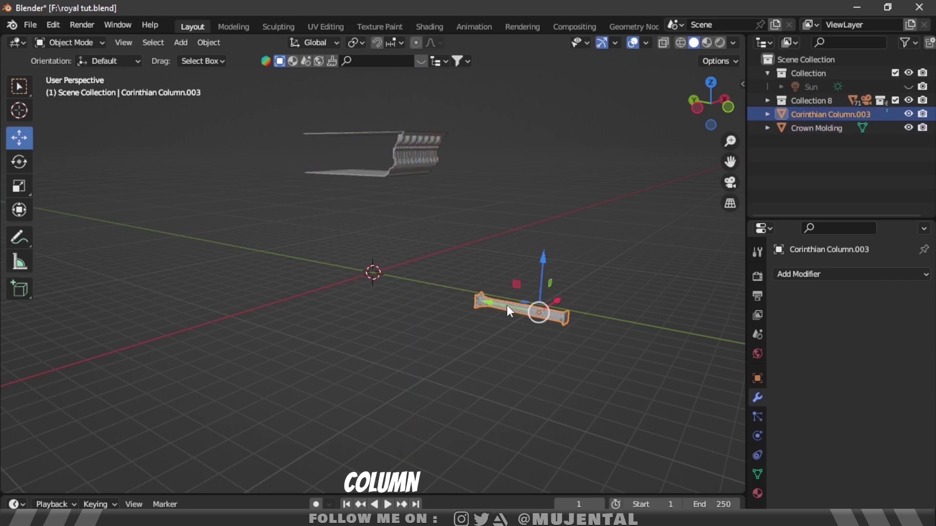
type("rx90")
key("Return")
left_click_drag(534, 278, 541, 188)
middle_click_drag(541, 188, 477, 209)
Step: Raise the crown molding higher so it sits above the column
mouse_move(707, 110)
left_mouse_down()
mouse_move(692, 110)
mouse_move(717, 113)
mouse_move(720, 97)
mouse_move(712, 108)
left_mouse_up()
scroll(707, 110, "up", 4)
scroll(729, 151, "up", 3)
scroll(728, 142, "down", 2)
scroll(727, 142, "up", 4)
scroll(719, 106, "up", 2)
scroll(730, 141, "down", 8)
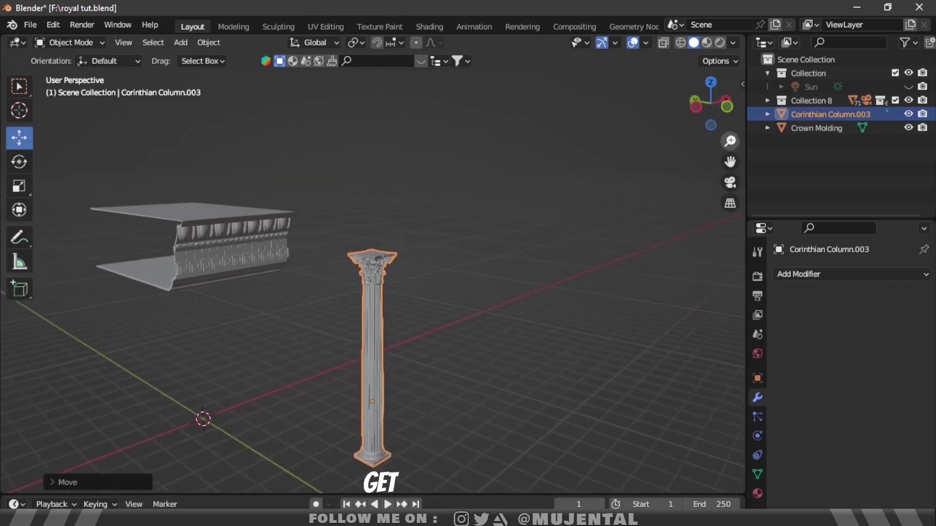
middle_click_drag(712, 156, 666, 163)
left_click(375, 253)
left_click_drag(335, 209, 334, 154)
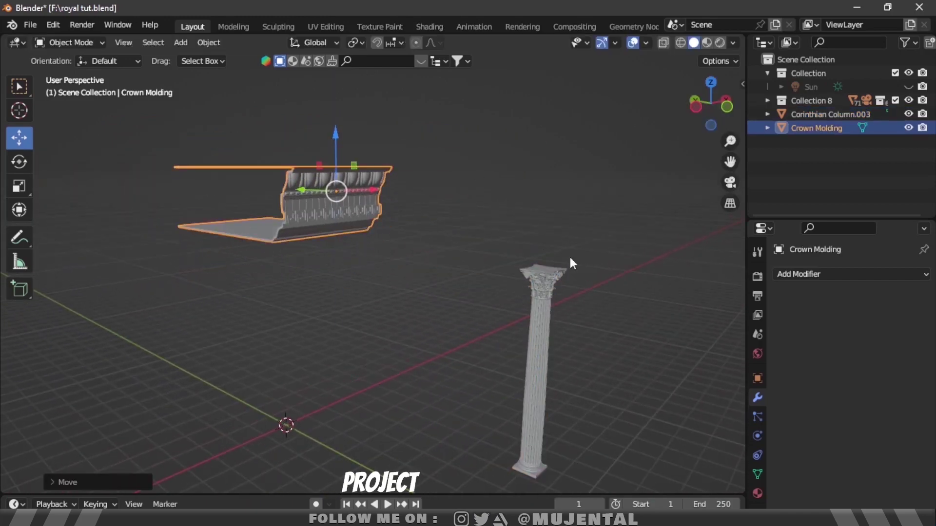
Step: Add an Array modifier to the crown molding and enable viewport cavity shading
left_click(825, 274)
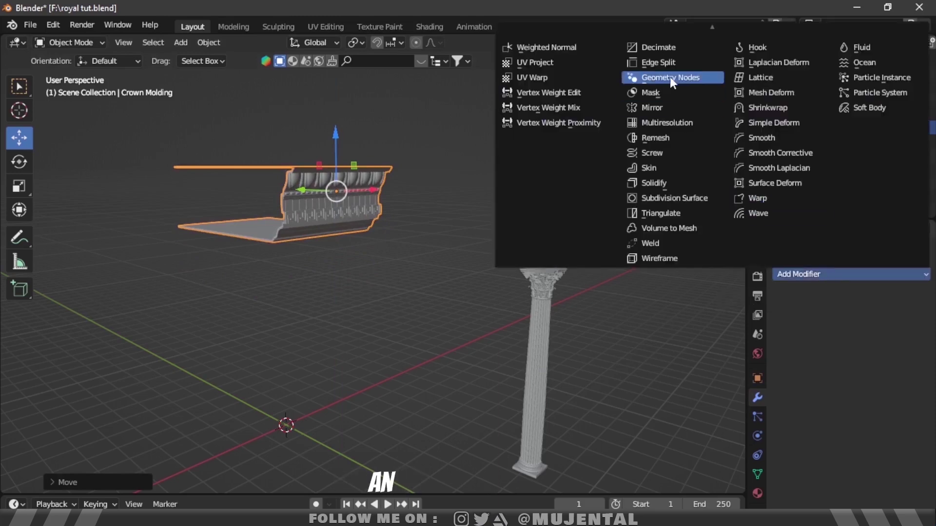
scroll(669, 74, "up", 3)
left_click(653, 38)
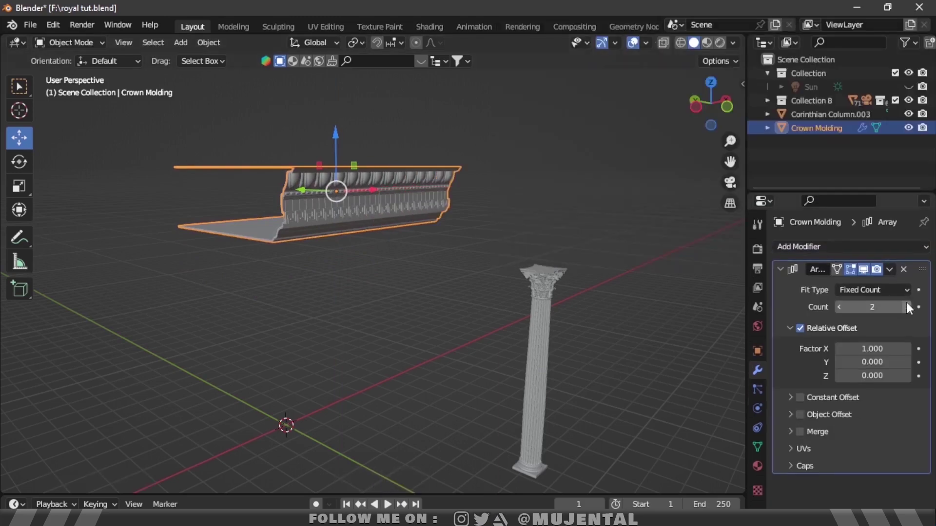
left_click(733, 43)
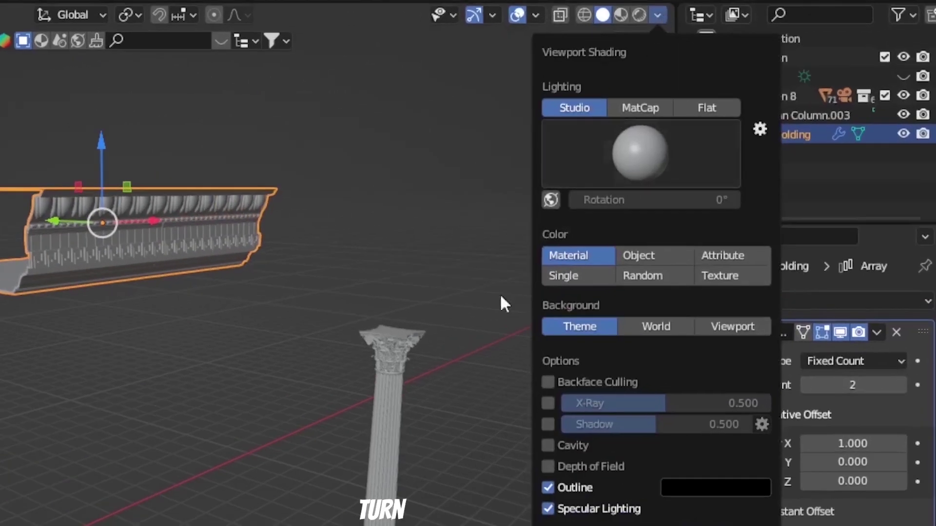
left_click(547, 446)
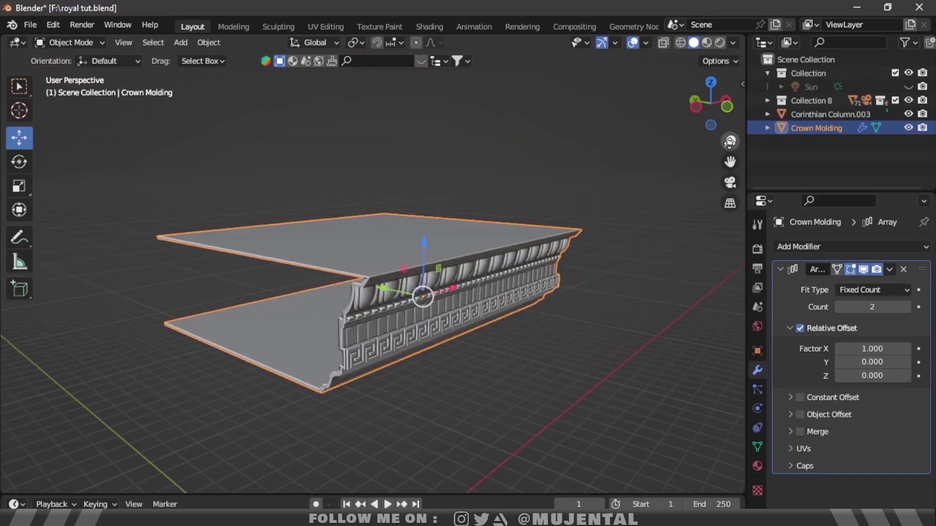
Step: Set the array's Relative Offset Factor X to 0.995
scroll(323, 236, "up", 5)
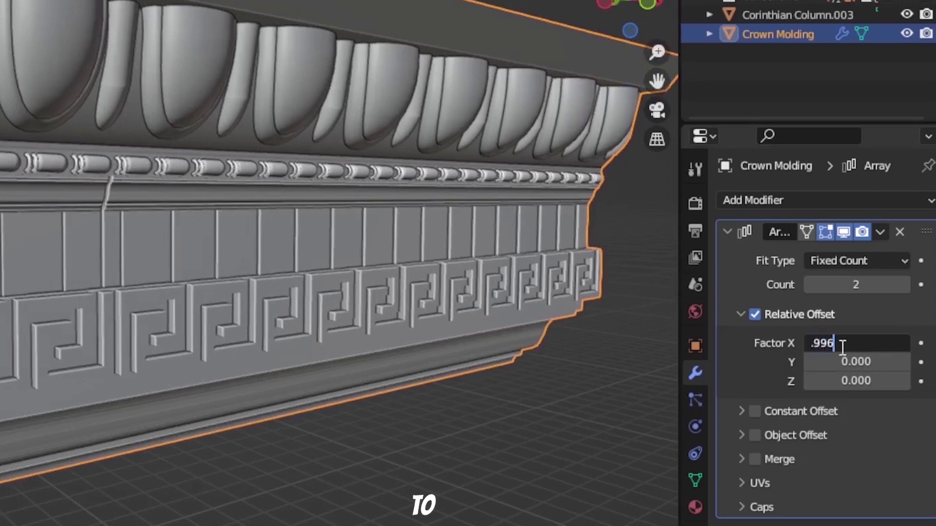
key("Return")
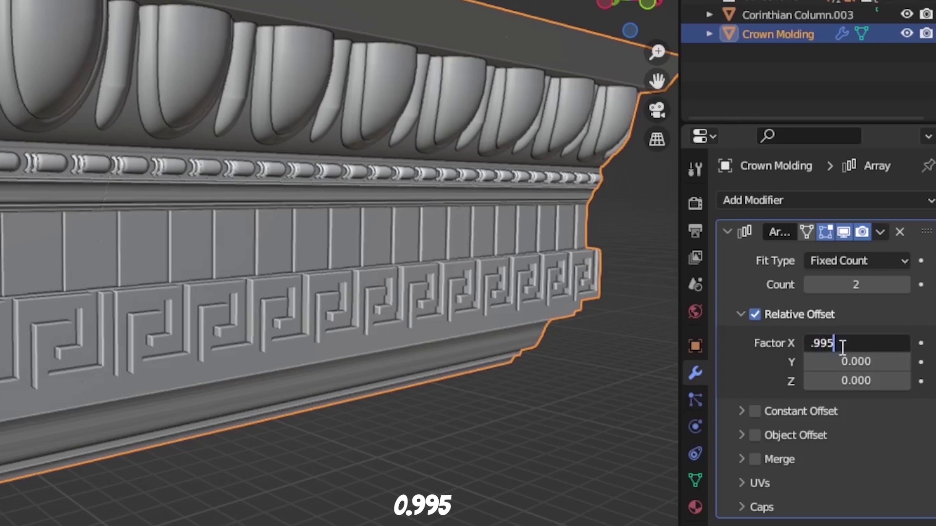
key("Return")
scroll(319, 399, "down", 5)
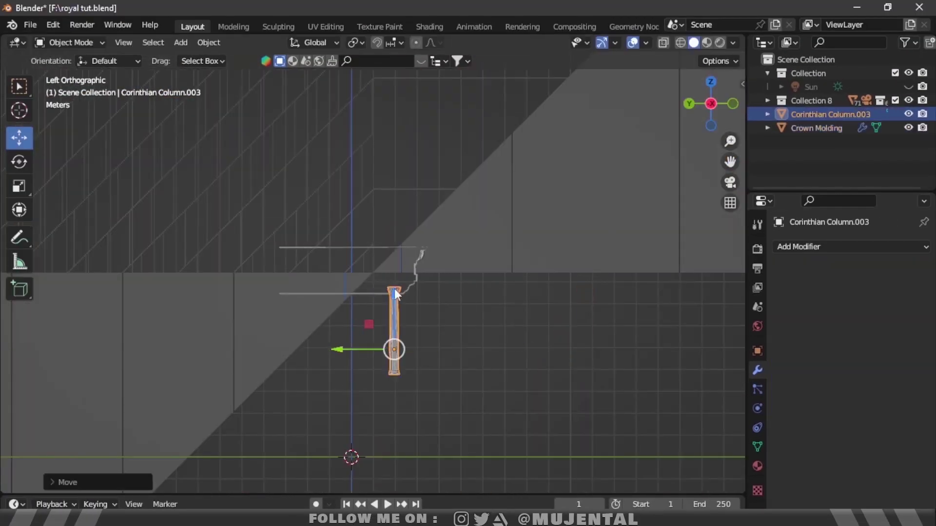
Step: Enlarge the Corinthian column and place it under the molding's corner in top view
key("s")
left_click(481, 324)
key("g")
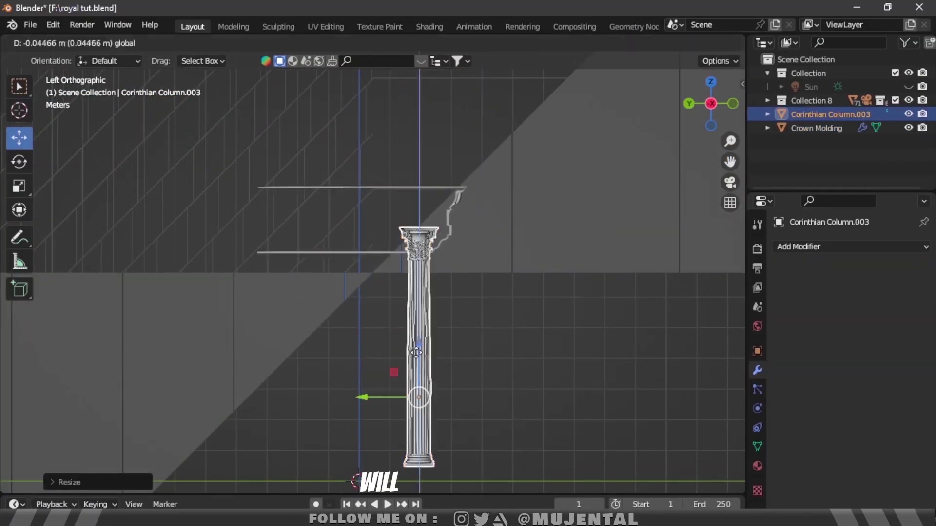
key("Escape")
middle_click_drag(579, 287, 583, 272, "shift")
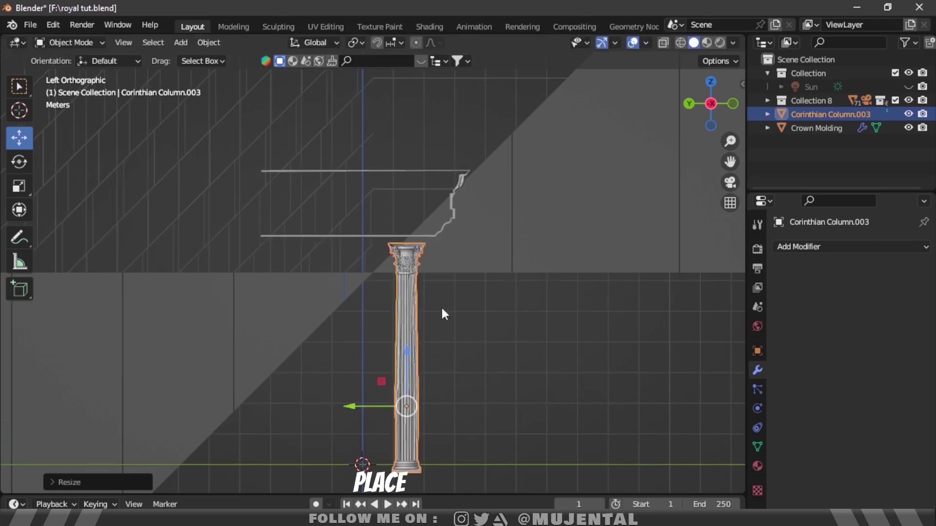
key("g")
left_click(405, 344)
middle_click_drag(406, 344, 439, 293)
key("KP_7")
key("g")
left_click(340, 318)
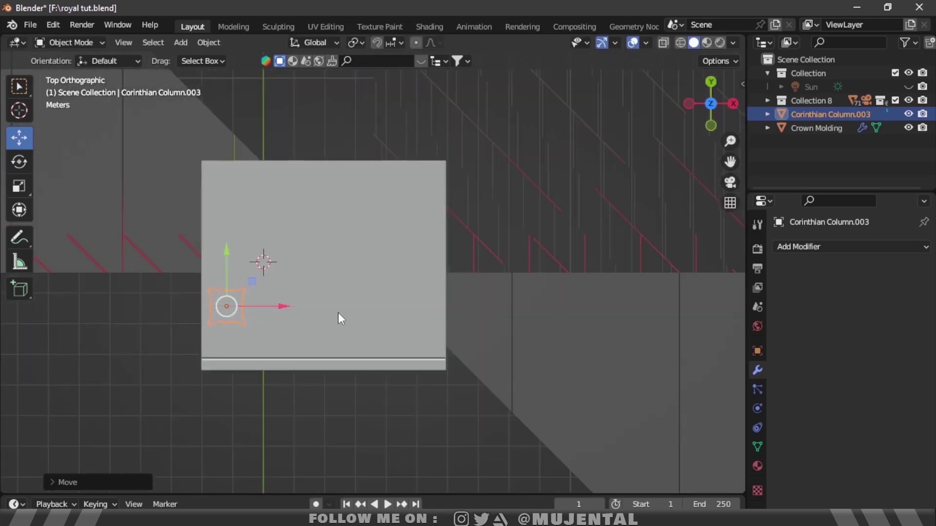
Step: Make a linked copy of the column and slide it along X under the molding's far end
key("alt+d")
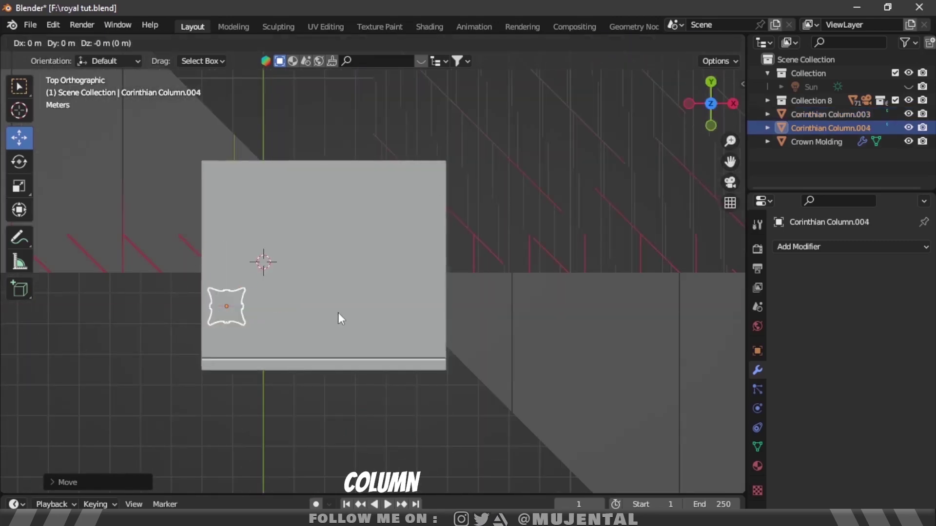
right_click(338, 319)
key("g")
key("x")
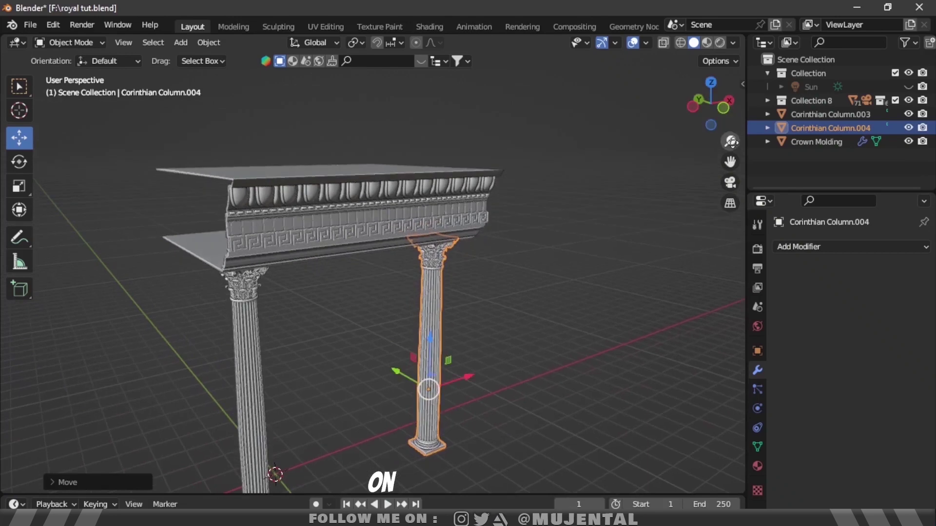
left_click_drag(730, 161, 702, 107)
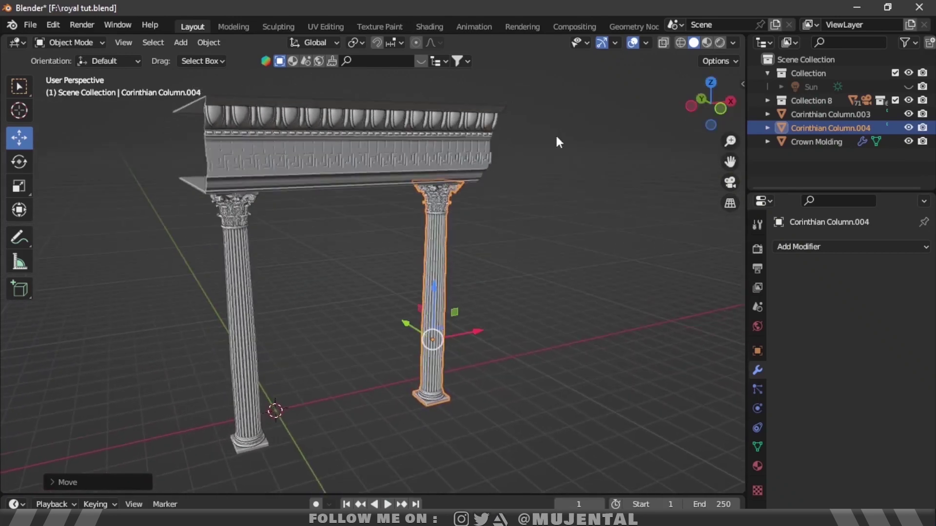
Step: Apply the crown molding's Array modifier
left_click(437, 148)
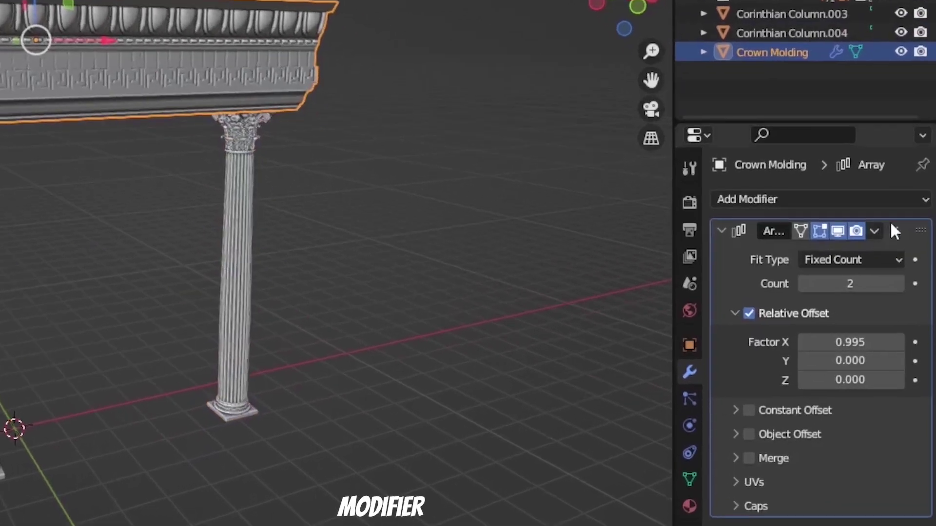
left_click(874, 231)
left_click(792, 252)
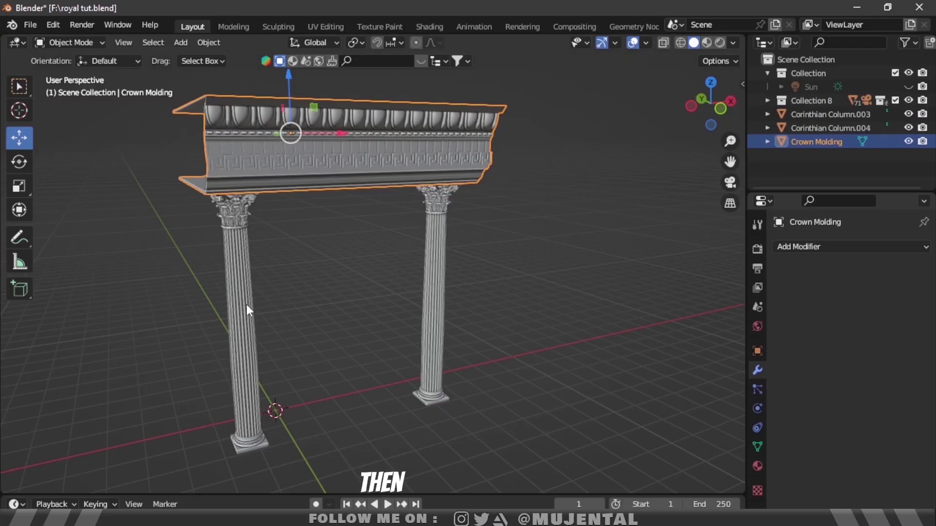
Step: Join both columns and the molding into one object with Ctrl+J
left_click(247, 304, "shift")
left_click(442, 302, "shift")
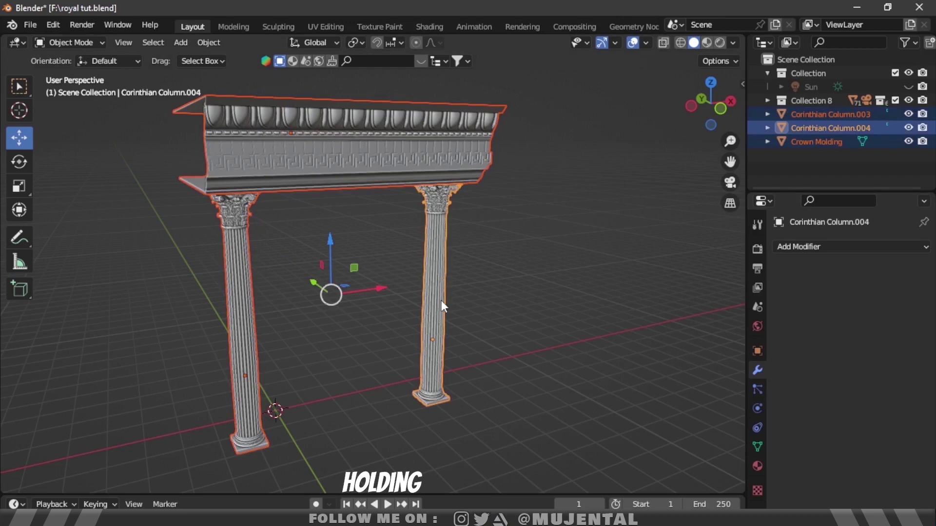
key("ctrl+j")
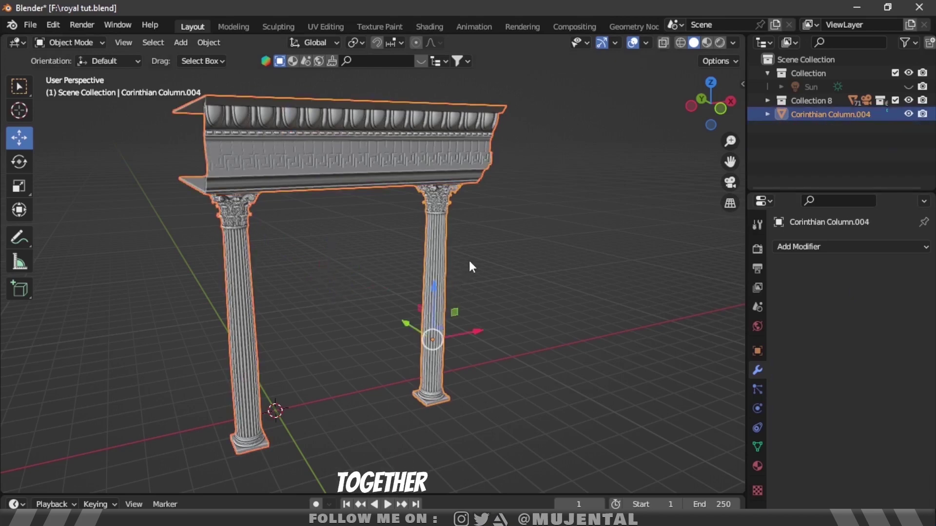
Step: Set the joined object's origin to its geometry
left_click(209, 43)
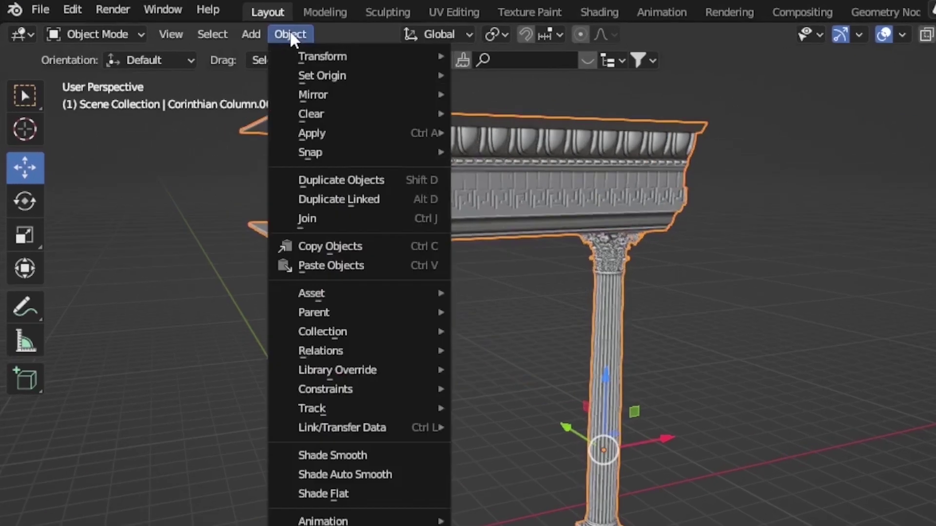
mouse_move(331, 74)
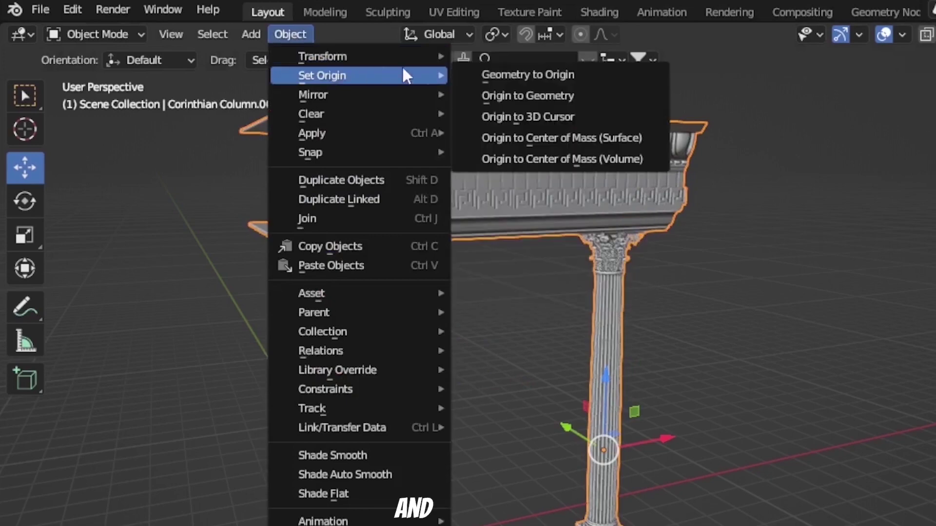
left_click(524, 95)
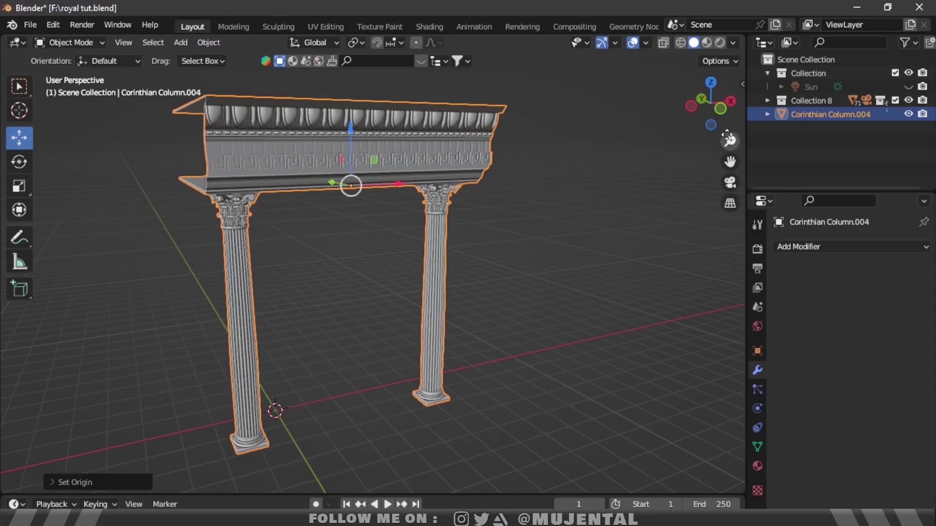
Step: Rename the joined object to 'royal architecture'
double_click(830, 114)
type("royal architecture")
key("Return")
Step: Add an Array with X offset 0.996 and count 4, then apply it
left_click(810, 244)
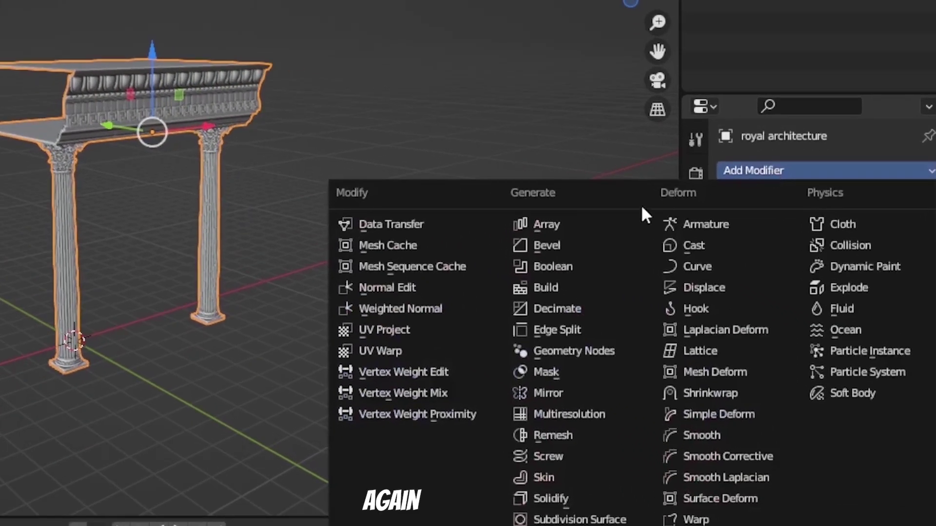
left_click(615, 233)
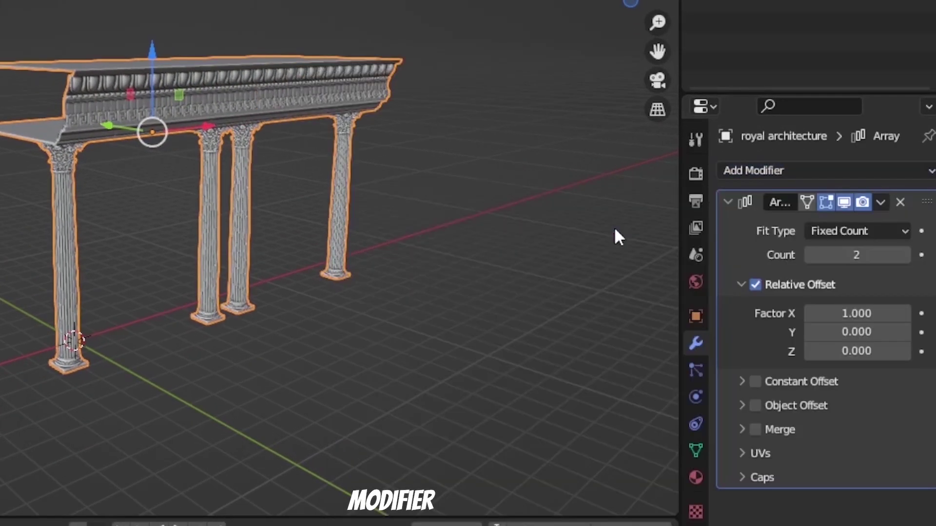
left_click(866, 312)
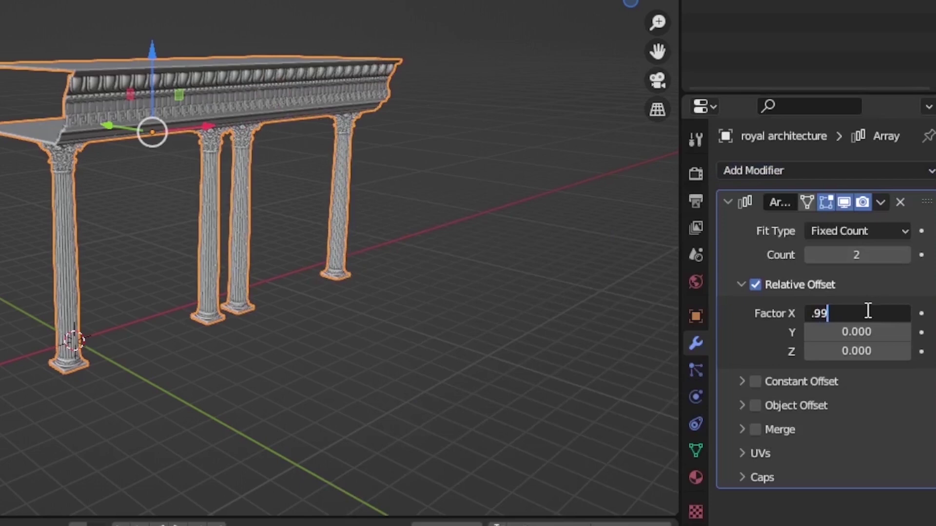
key("Return")
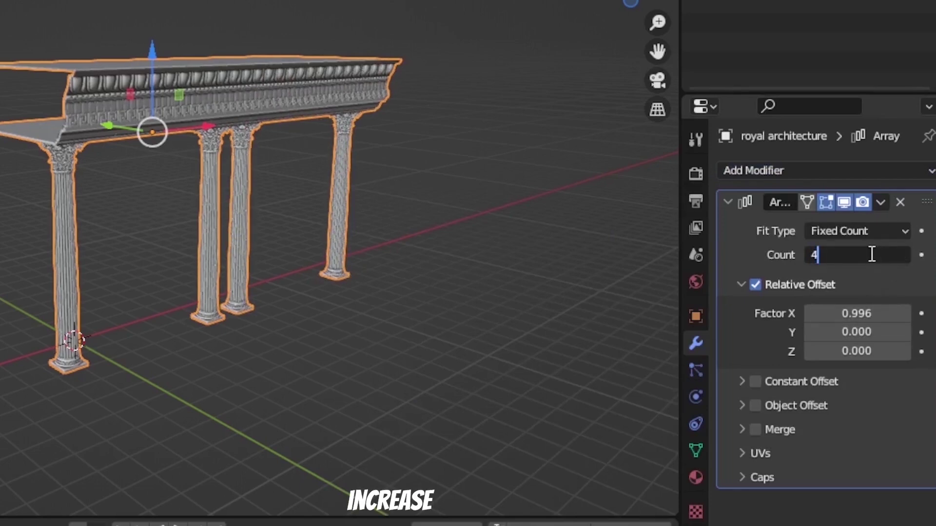
key("Return")
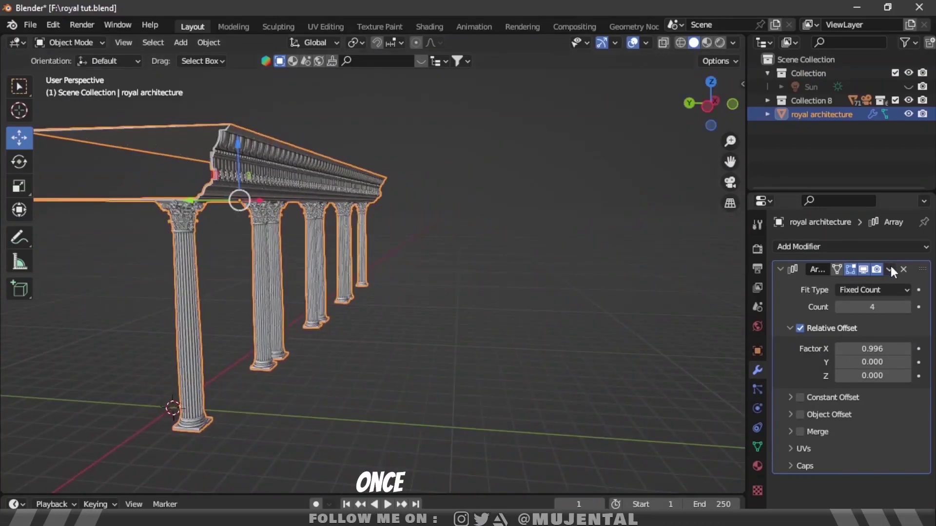
left_click(881, 202)
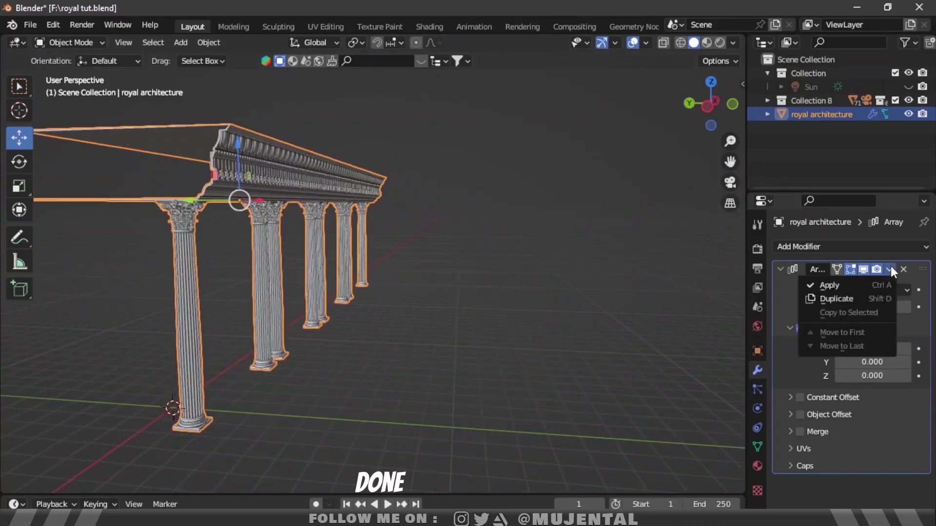
left_click(864, 285)
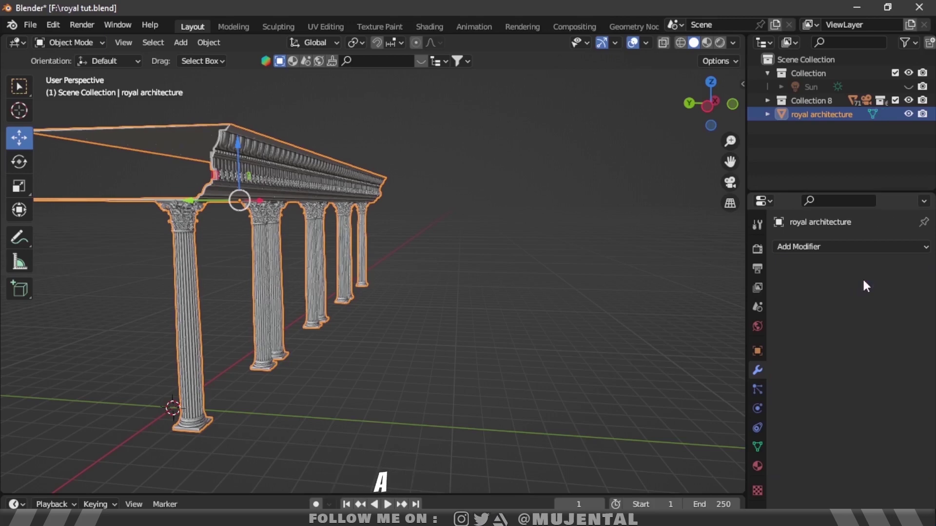
Step: Make a linked duplicate of the colonnade and rotate it 180° around Z
left_click_drag(729, 147, 528, 188)
key("alt+d")
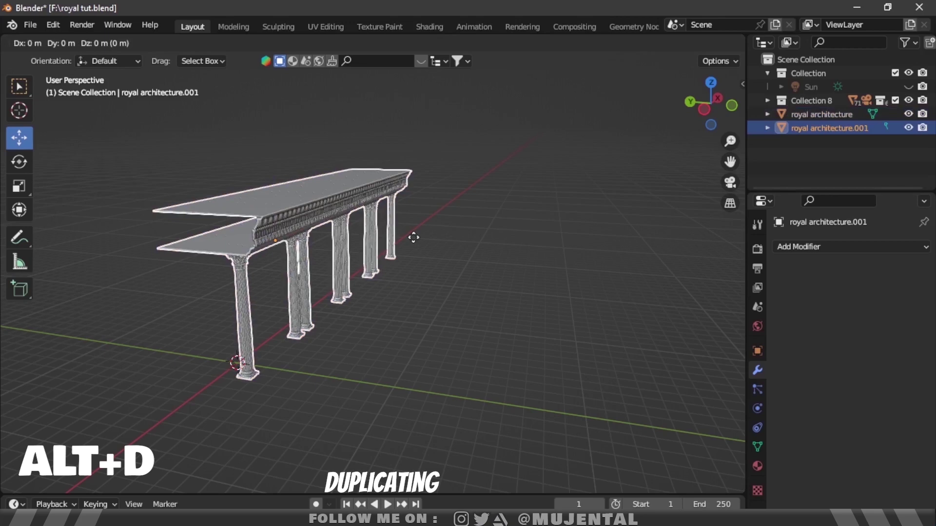
right_click(414, 238)
key("shift+space")
key("r")
left_click_drag(291, 232, 378, 235)
Step: Slide the duplicate colonnade across in top view so it faces the original
left_click(711, 83)
scroll(365, 235, "down", 4)
key("shift+space")
key("g")
left_click(365, 235)
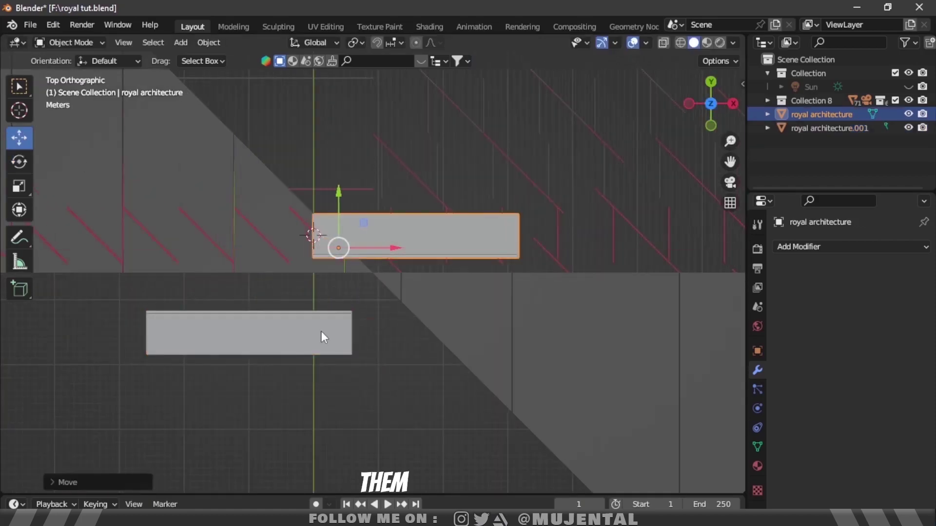
left_click(319, 334)
left_click_drag(380, 321, 546, 320)
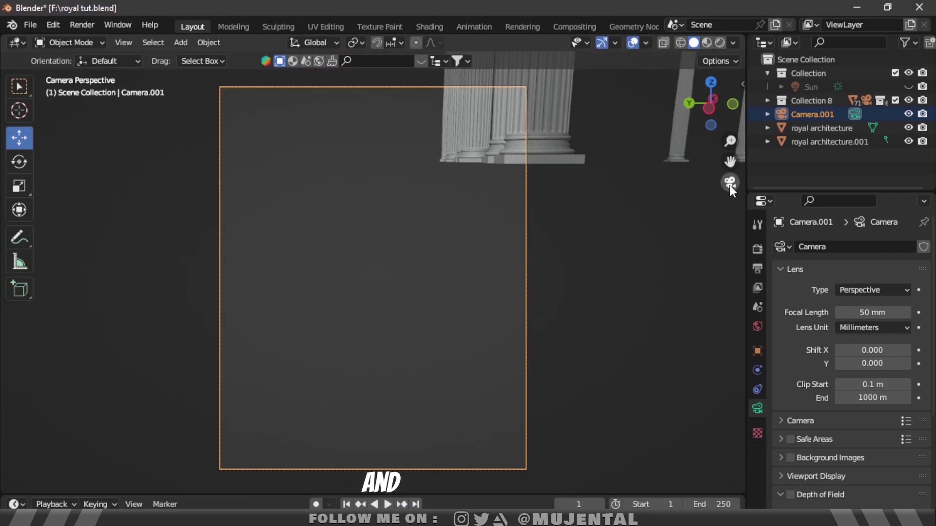
Step: Lock the camera to the view, frame the corridor, and set a 35 mm focal length
key("n")
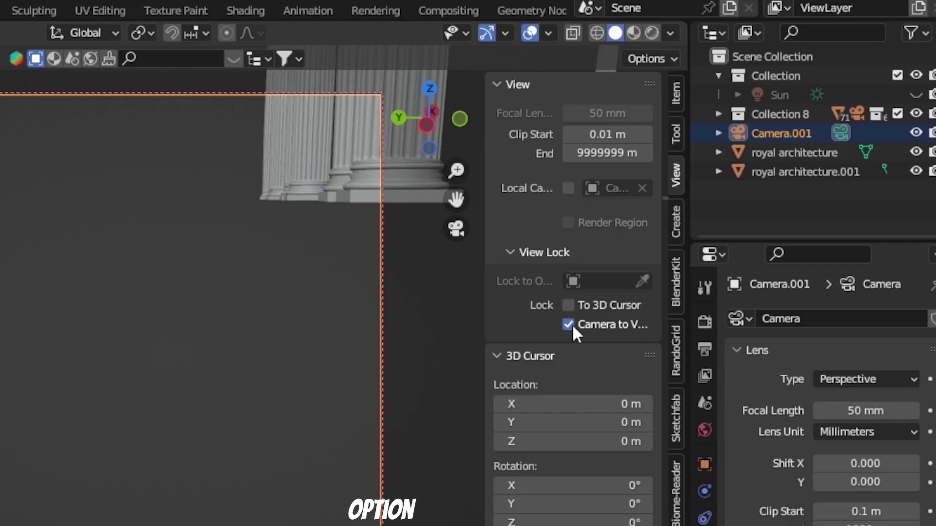
key("n")
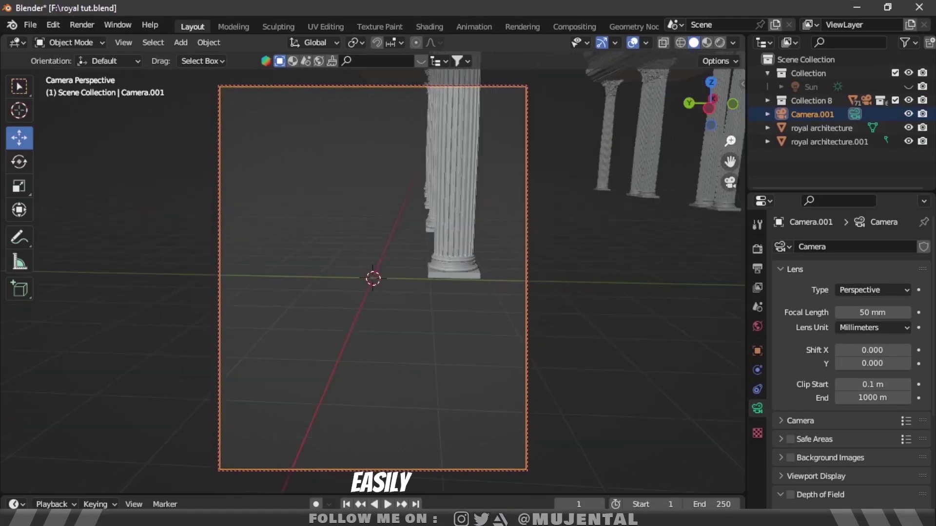
double_click(873, 312)
type("35")
key("Return")
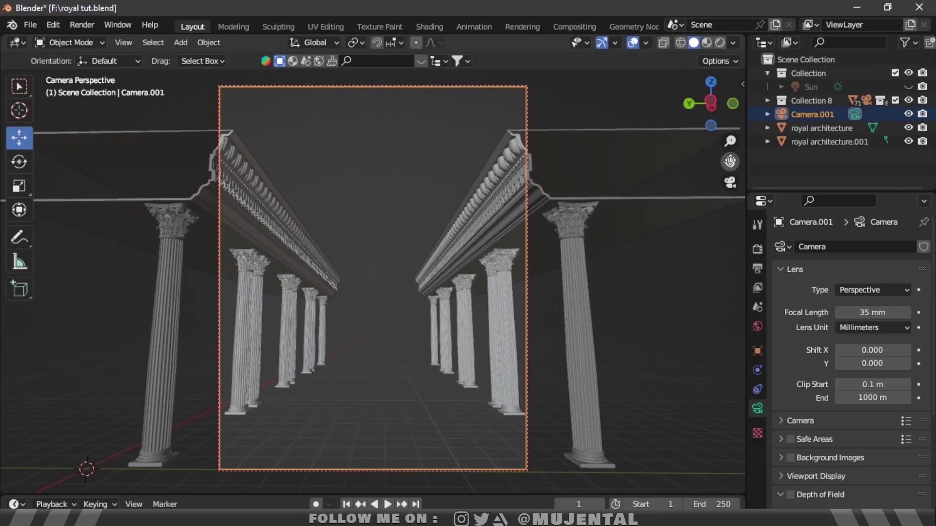
key("KP_0")
Step: Hide the colonnade and add a cube raised 1 unit along Z
left_click(908, 127)
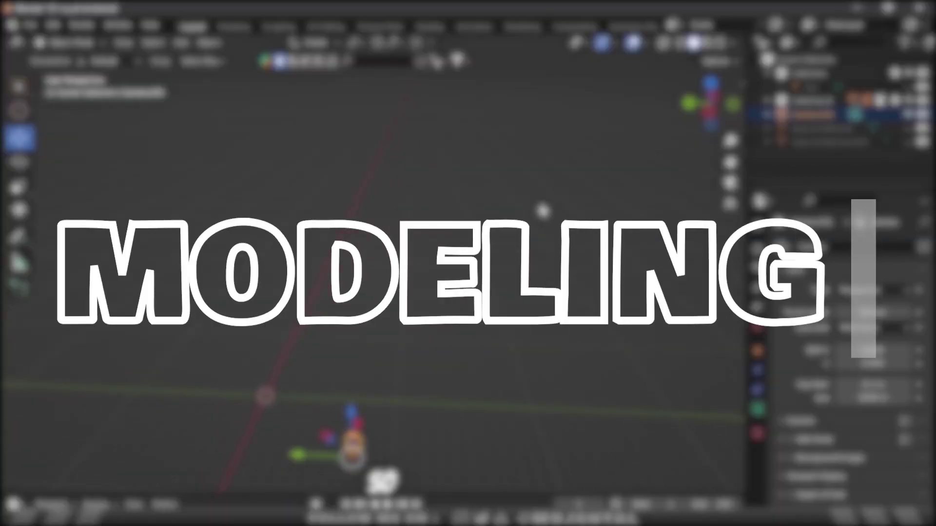
key("shift+a")
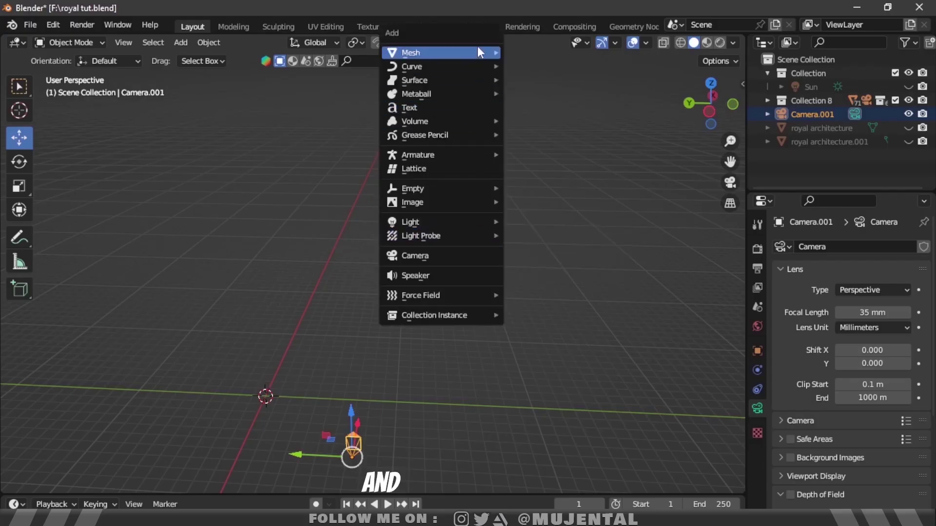
mouse_move(478, 51)
left_click(536, 66)
key("g")
key("z")
key("1")
key("Return")
key("KP_Decimal")
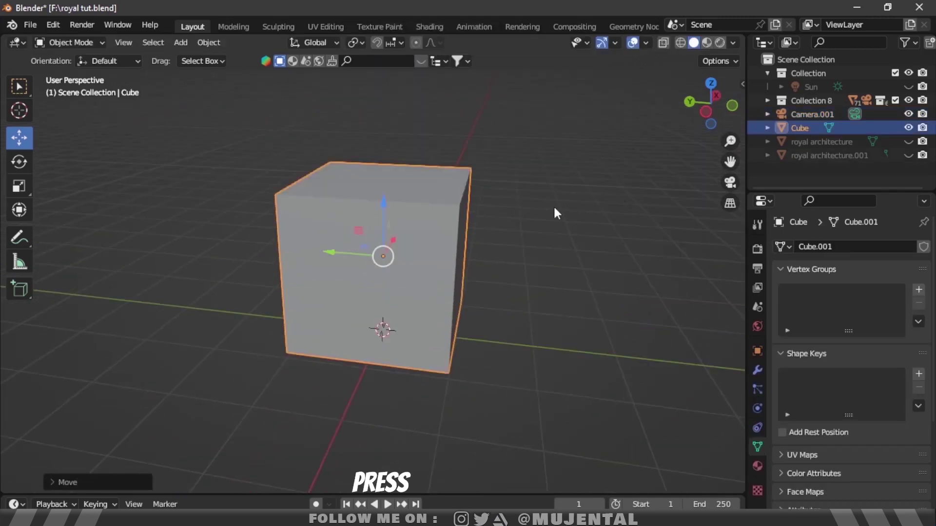
Step: Delete the cube's top face in Edit Mode
key("Tab")
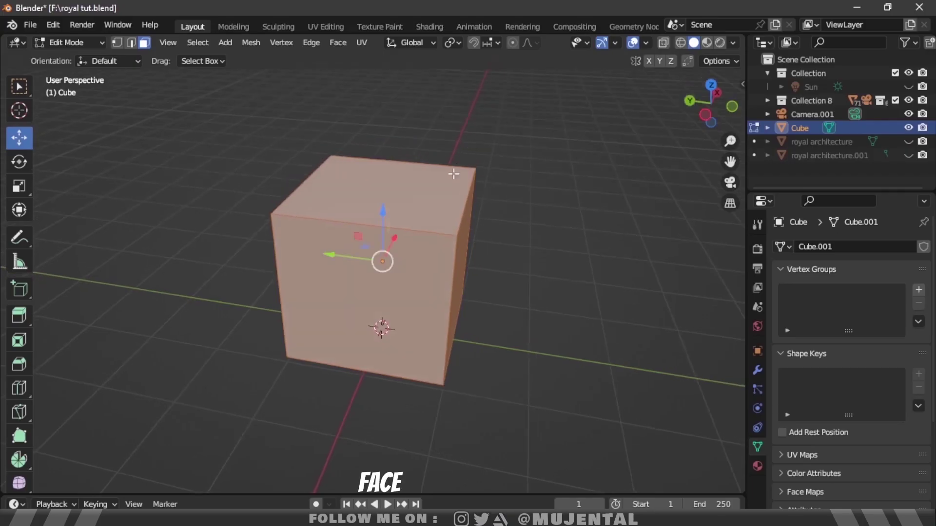
left_click(449, 184)
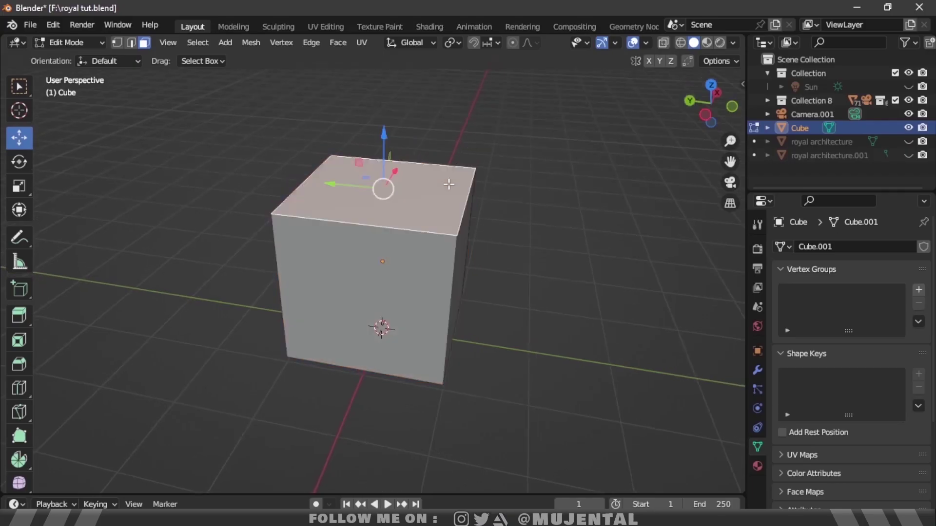
key("x")
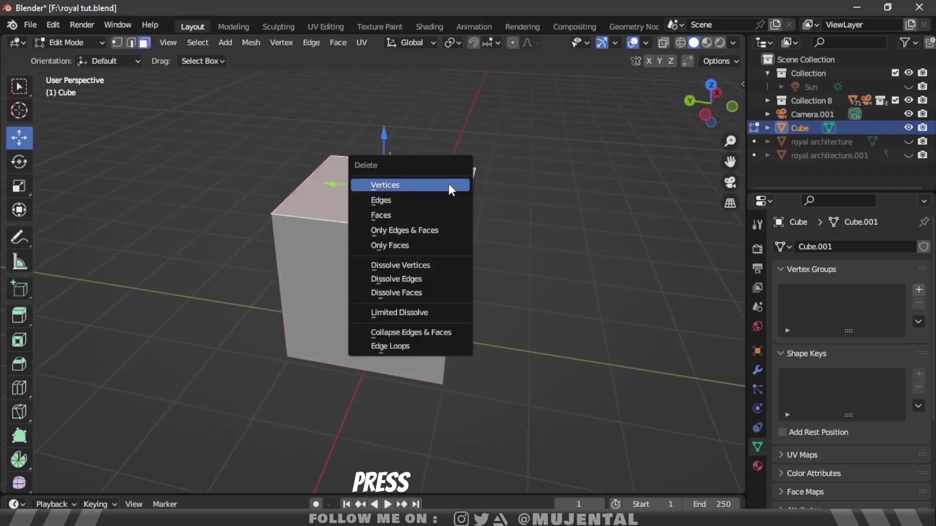
left_click(415, 210)
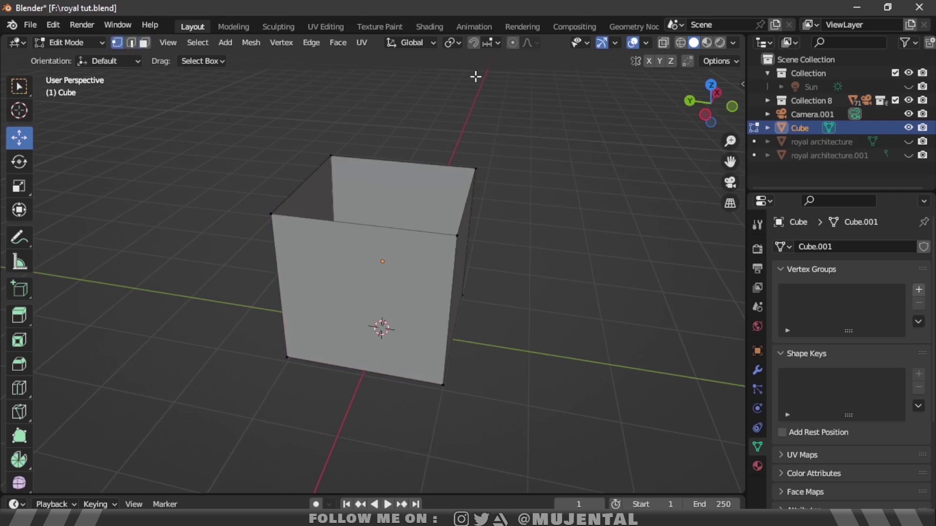
Step: Flatten the box into a thin slab by lowering its top vertices in side X-ray view
left_click(705, 115)
key("a")
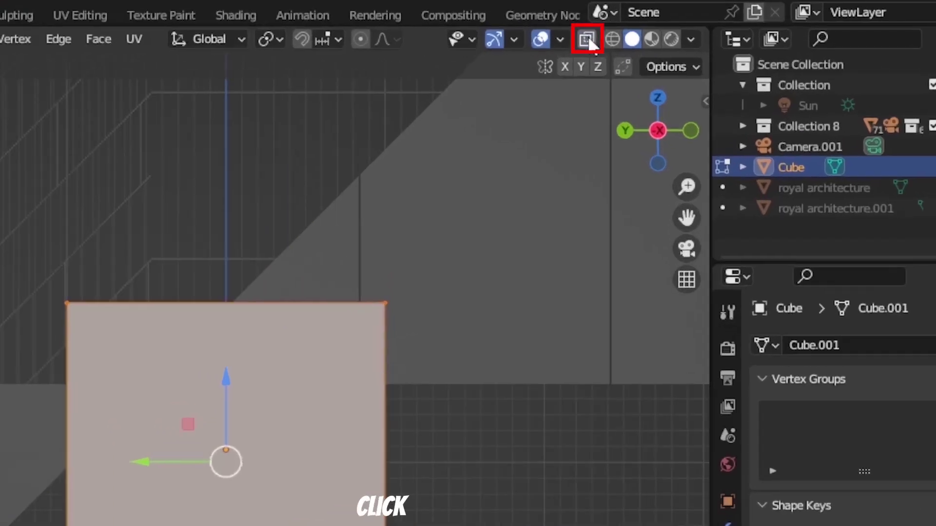
left_click(588, 40)
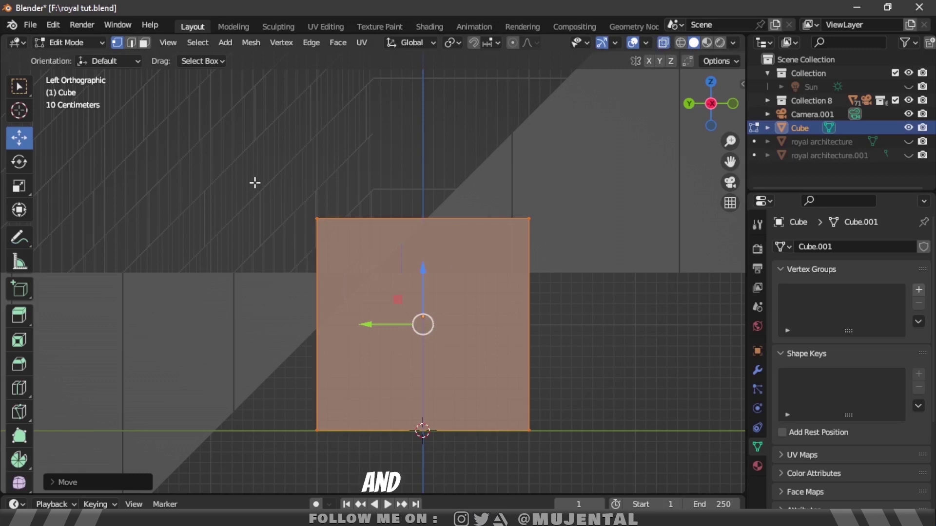
left_click_drag(255, 183, 575, 253)
left_click_drag(422, 161, 424, 367)
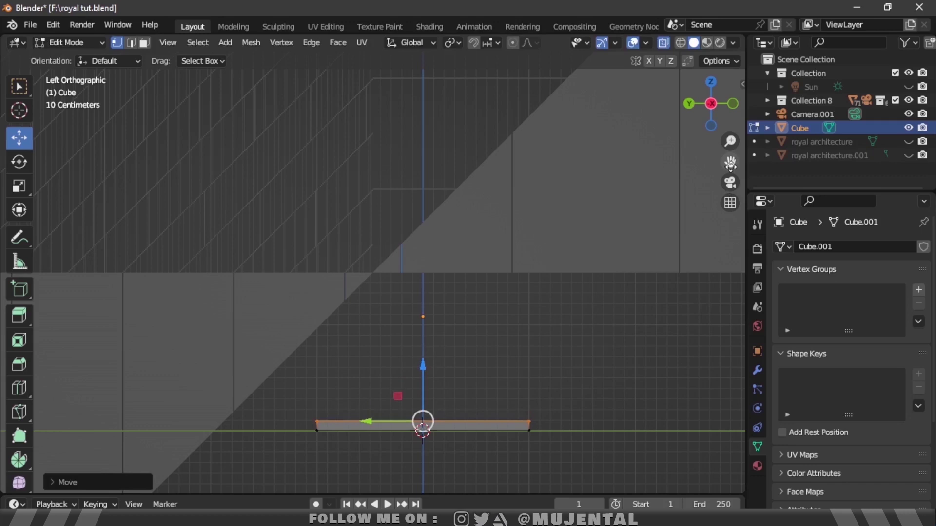
Step: Extrude the top into a slightly wider, raised first step
scroll(582, 321, "up", 3)
key("e")
right_click(583, 321)
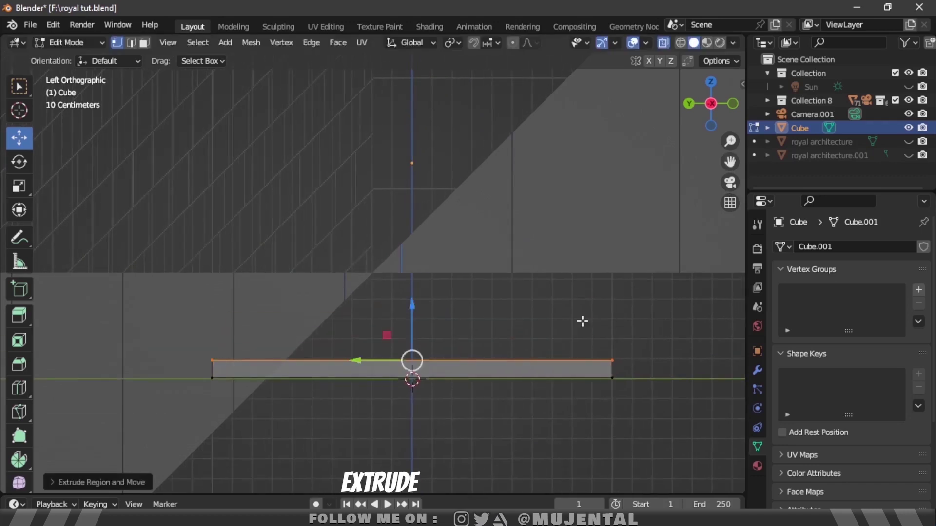
key("s")
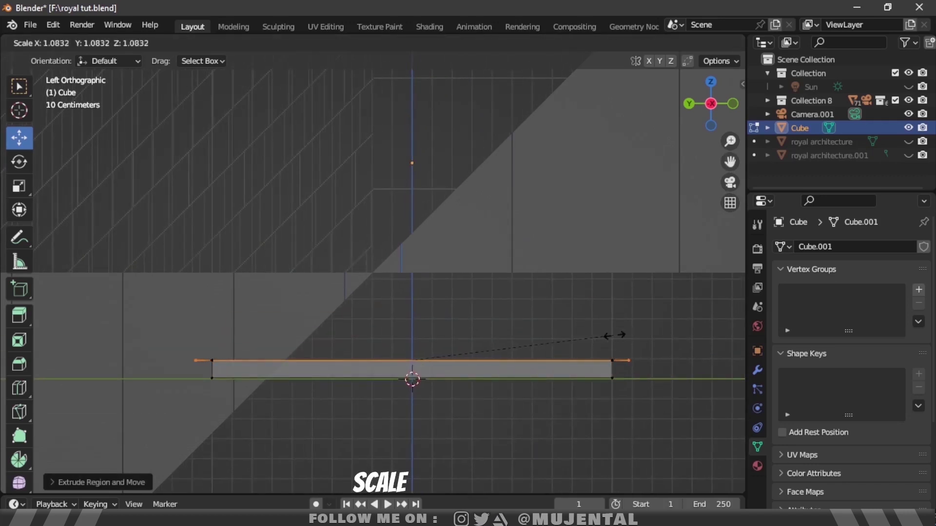
left_click(627, 335)
key("g")
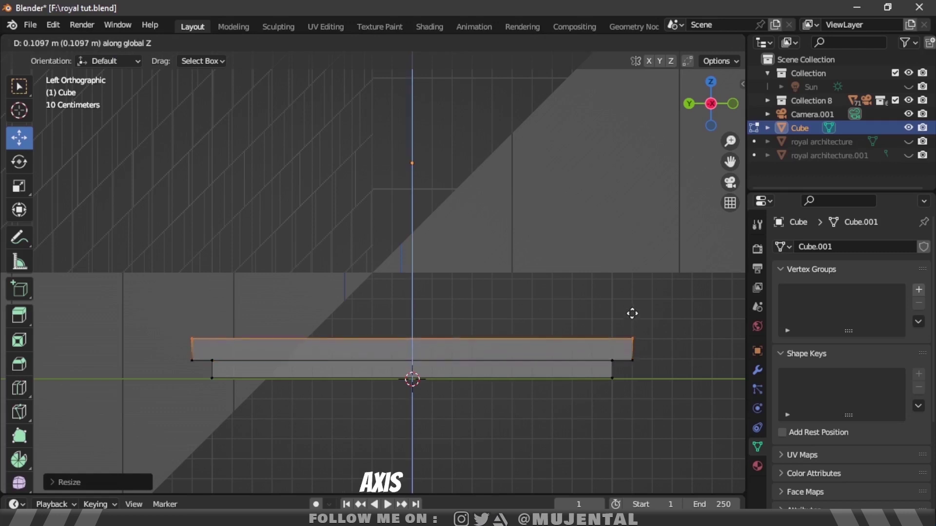
left_click(633, 313)
Step: Extrude and widen further tiers, each wider than the one below
key("e")
right_click(631, 314)
key("e")
right_click(632, 313)
key("s")
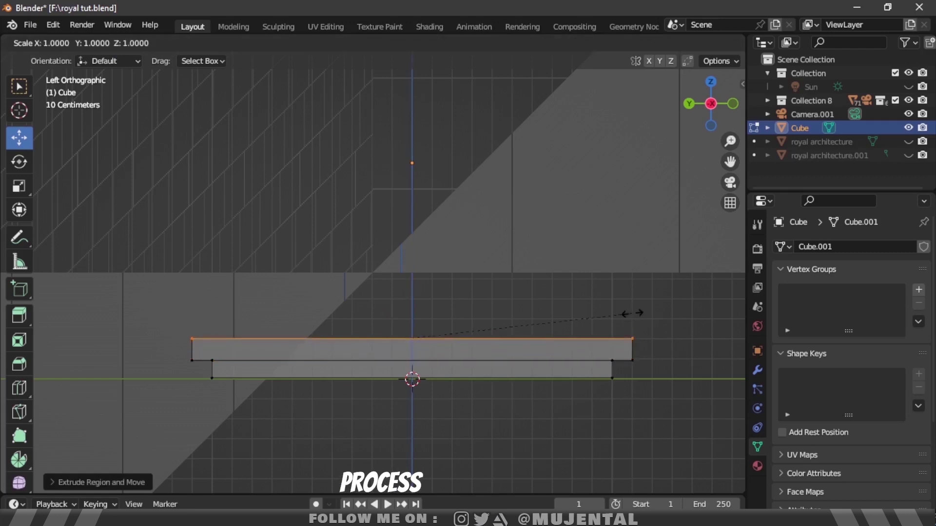
left_click(652, 315)
key("e")
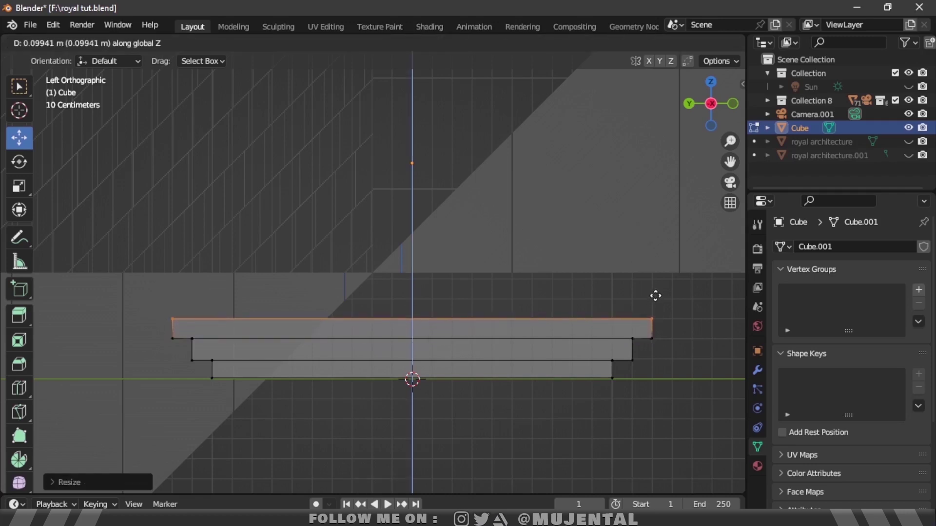
left_click(653, 295)
key("s")
left_click(676, 296)
key("e")
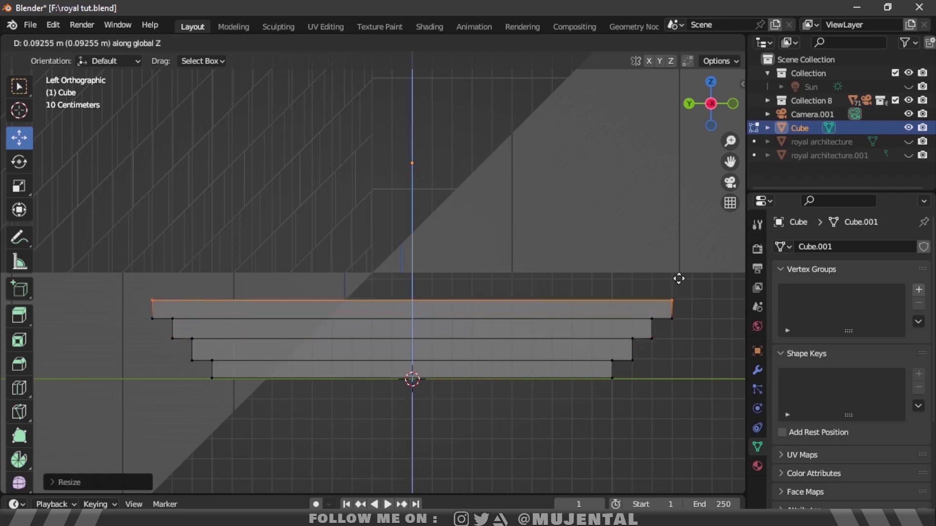
left_click(678, 271)
Step: Raise the bottom step vertically to meet the one above
left_click_drag(209, 355, 587, 397)
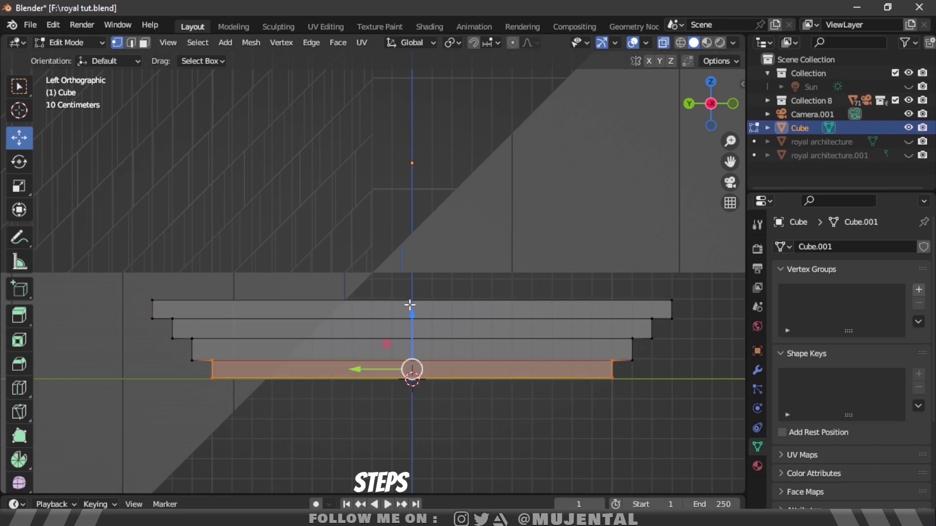
key("e")
right_click(430, 337)
left_click_drag(177, 351, 622, 390)
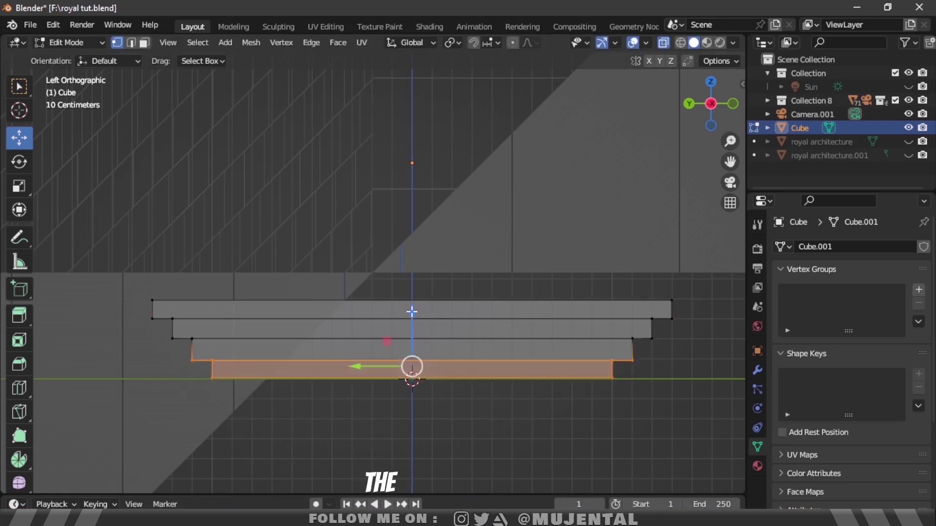
key("g")
key("z")
left_click(205, 367)
Step: Raise the two lower steps, then nudge all four tiers upward
left_click_drag(205, 367, 579, 403)
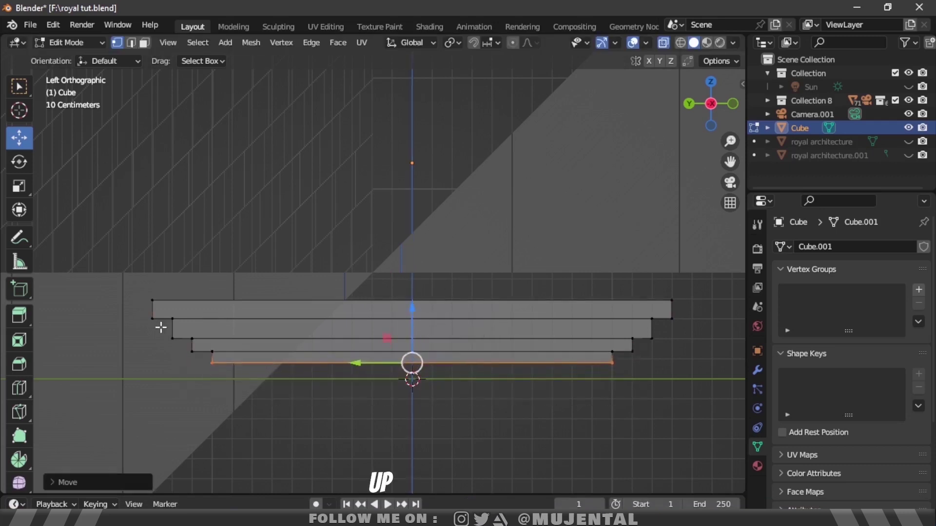
left_click_drag(159, 326, 587, 407)
left_click_drag(412, 295, 412, 286)
left_click_drag(140, 313, 680, 361)
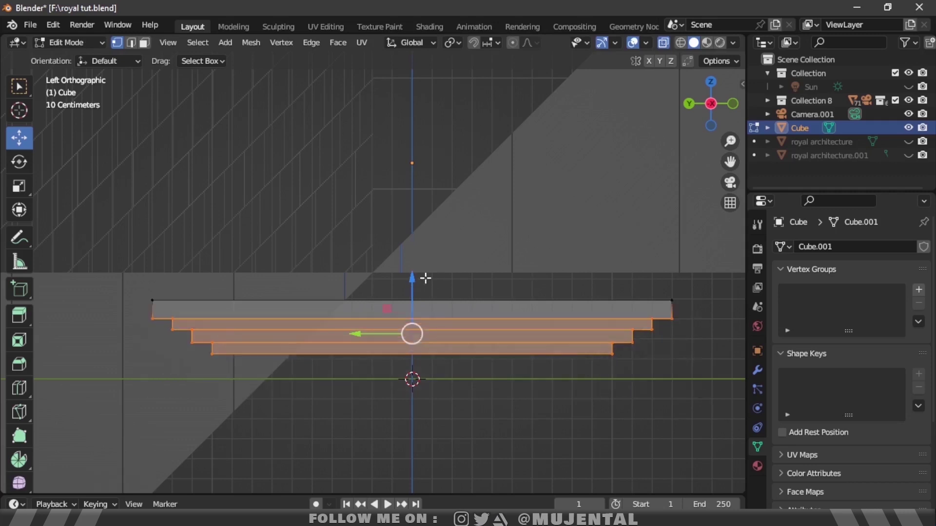
left_click_drag(412, 283, 412, 272)
left_click(591, 288)
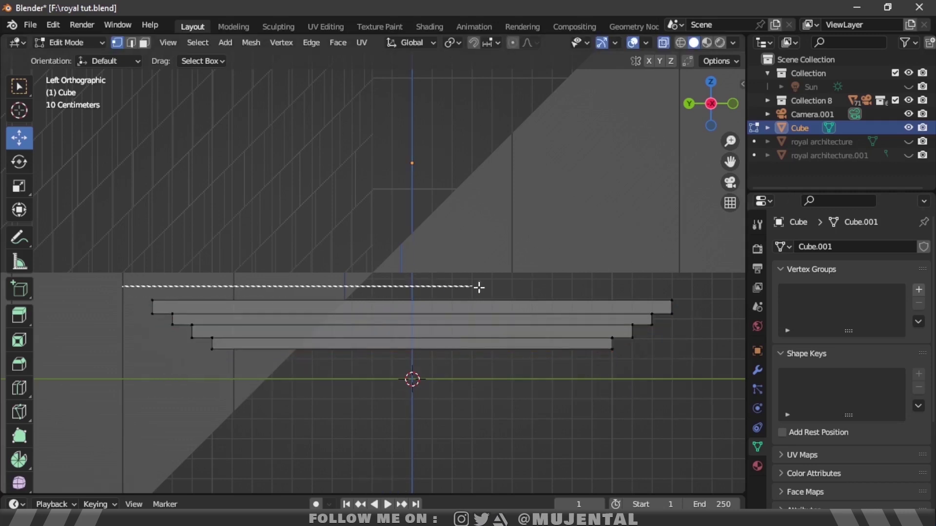
Step: Extrude the steps' top edge in place and scale it outward into a wider rim
left_click_drag(683, 307, 683, 308)
key("e")
right_click(633, 194)
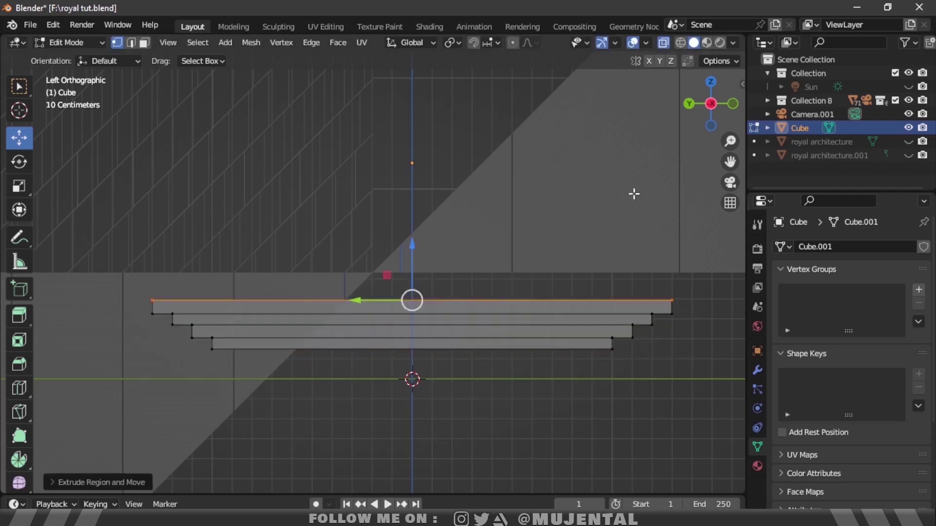
middle_click_drag(633, 194, 658, 143)
scroll(658, 143, "down", 3)
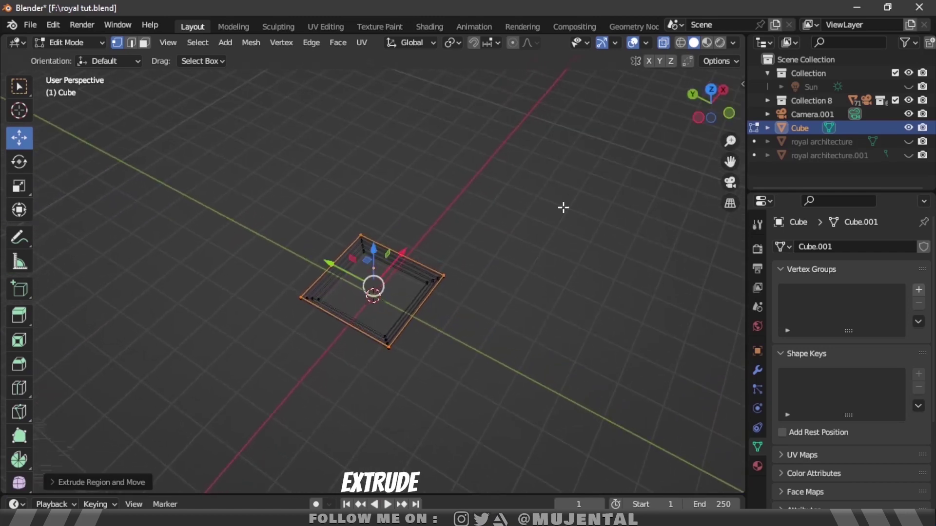
key("s")
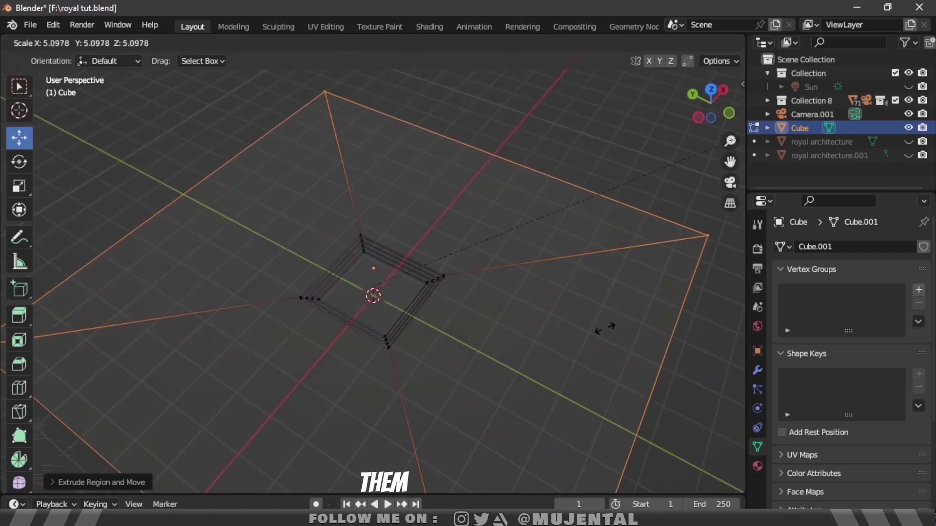
left_click(664, 276)
Step: In top view, pull the rim's top side down and its bottom side up
key("KP_7")
scroll(370, 278, "down", 3)
left_click_drag(167, 104, 510, 213)
left_click_drag(366, 69, 367, 146)
left_click_drag(367, 385, 367, 285)
left_click(730, 182)
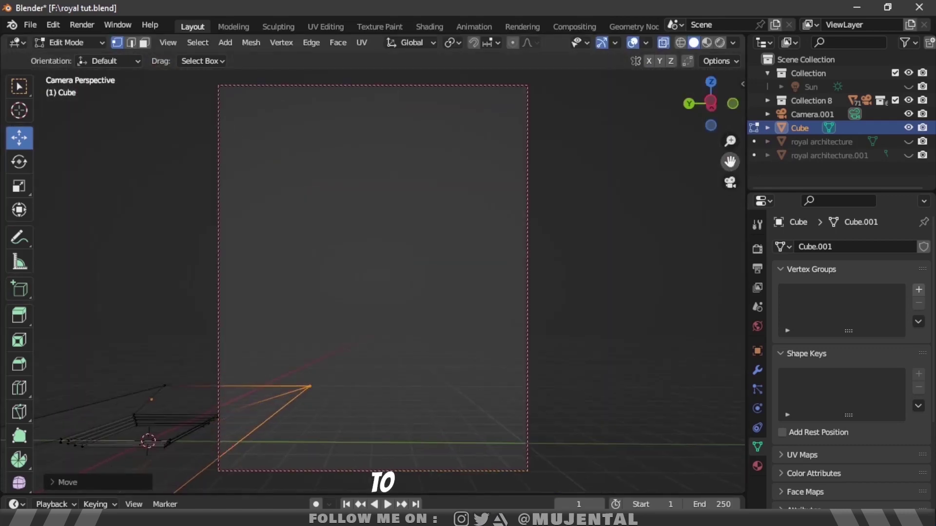
mouse_move(730, 141)
left_mouse_down()
mouse_move(729, 161)
mouse_move(730, 142)
left_mouse_up()
Step: With X-ray on, slide the floor's left and right sides outward
key("KP_7")
key("alt+z")
scroll(371, 273, "down", 2)
left_click_drag(268, 188, 361, 349)
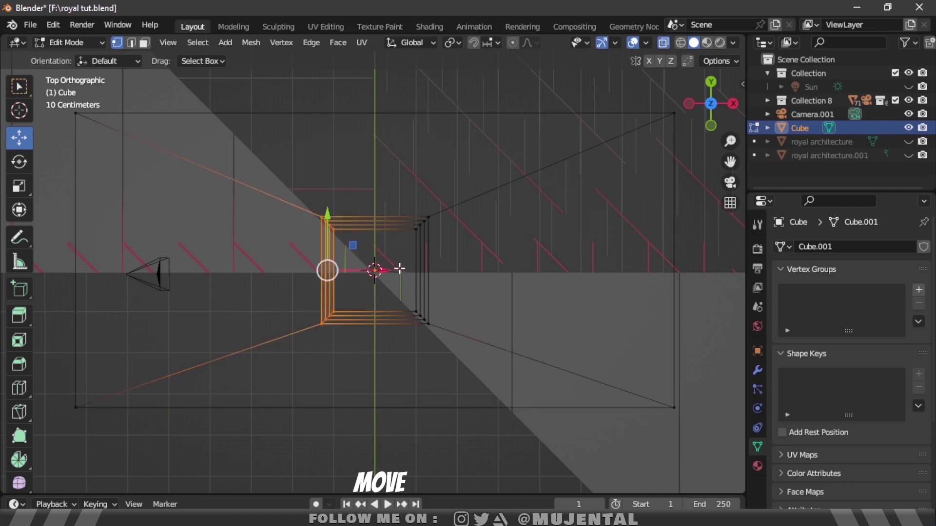
left_click_drag(383, 269, 238, 262)
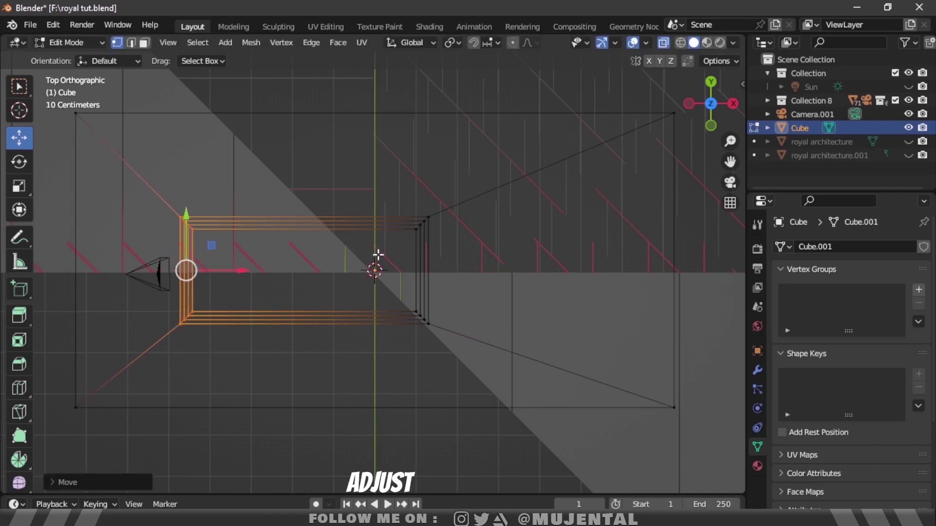
left_click_drag(472, 330, 472, 330)
left_click_drag(419, 268, 378, 221)
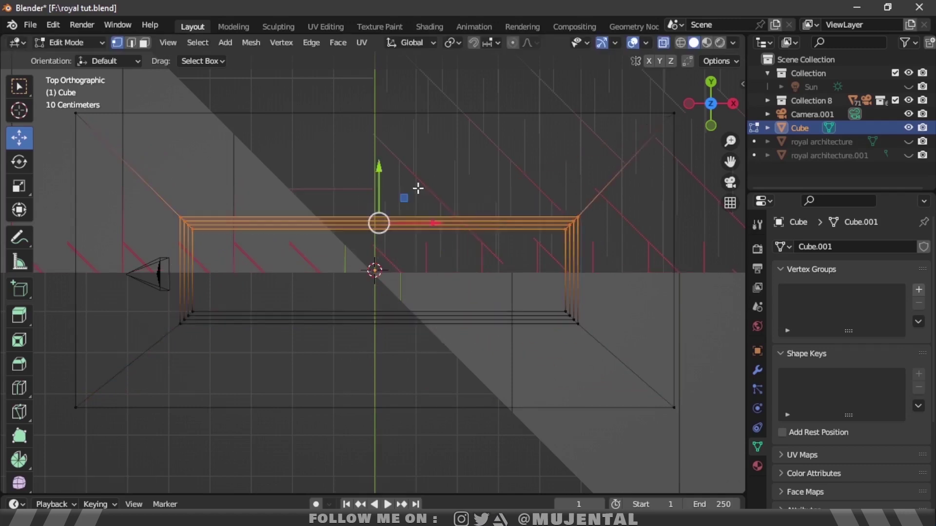
Step: Extrude the floor's outer edge further out beneath the colonnade
left_click(730, 182)
key("Tab")
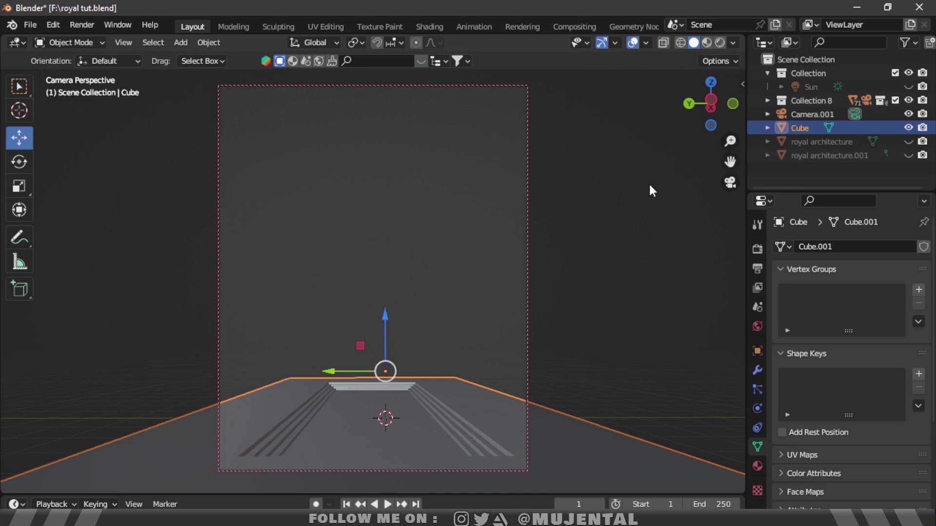
left_click(730, 182)
key("Tab")
key("alt+z")
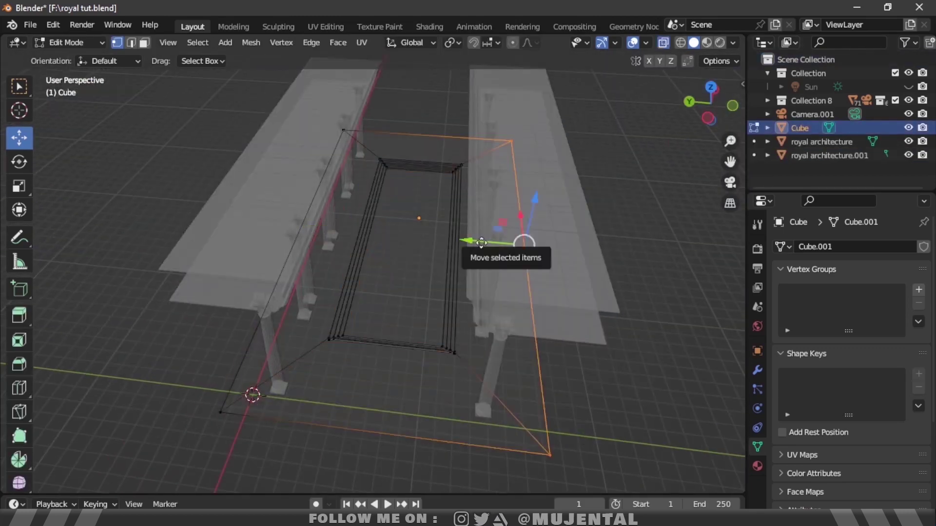
left_click(711, 88)
key("e")
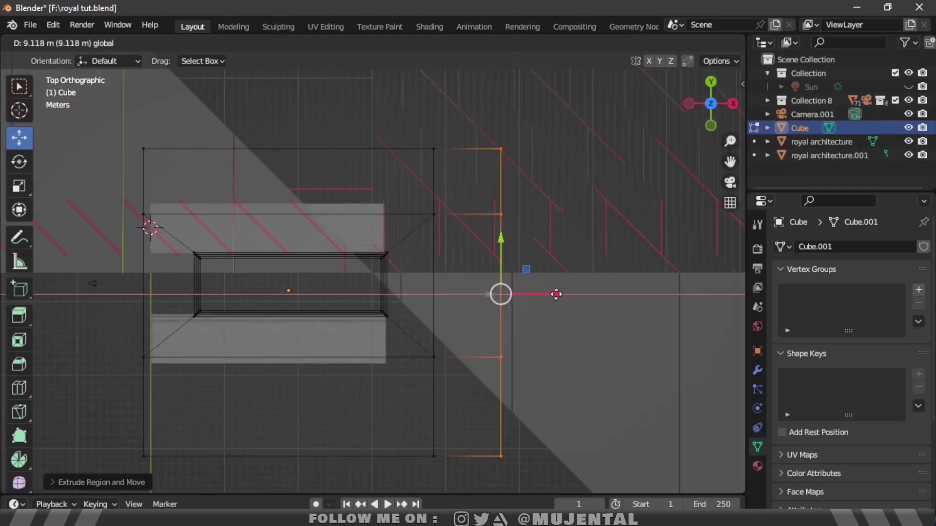
left_click(455, 294)
key("Tab")
left_click(729, 182)
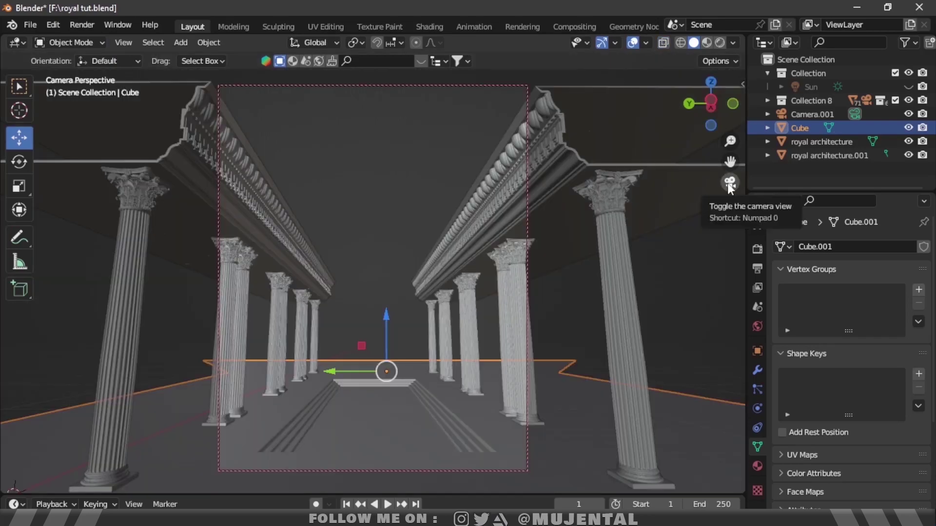
middle_click_drag(730, 187, 561, 234)
left_click(496, 80)
Step: Lift an Alt+D linked copy of the right colonnade on top as a second storey
left_click(561, 234)
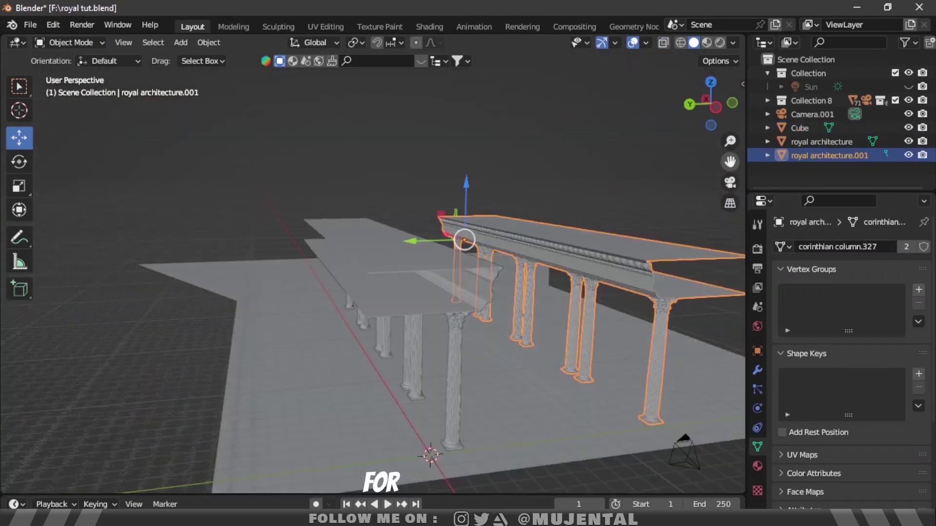
middle_click_drag(537, 220, 573, 221)
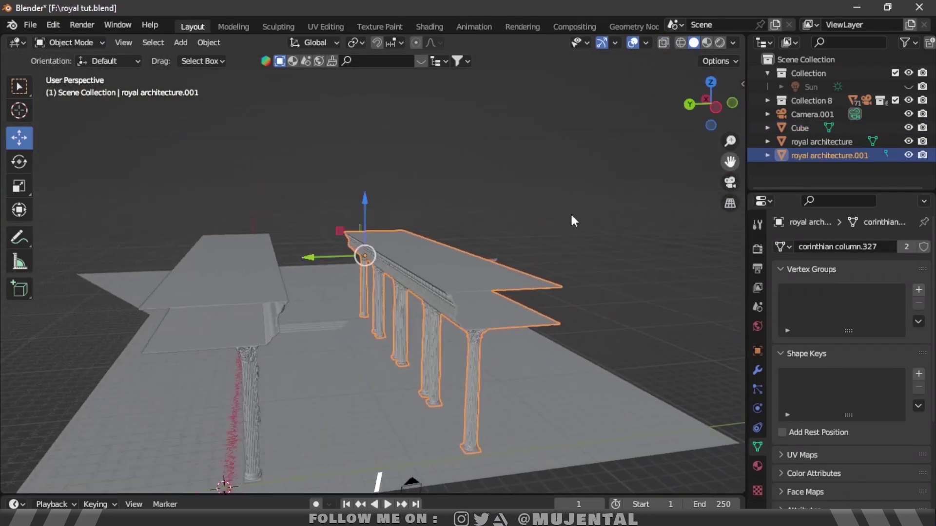
key("alt+d")
right_click(490, 253)
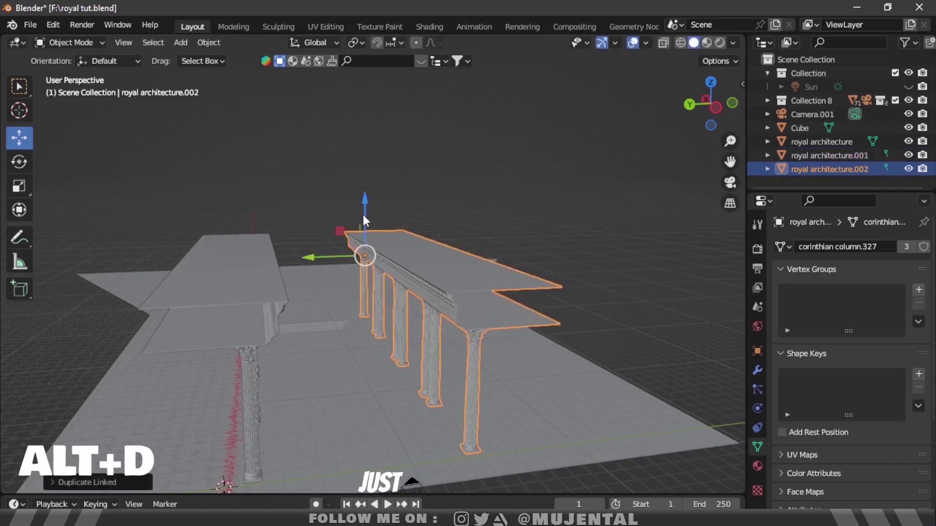
left_click_drag(363, 215, 379, 117)
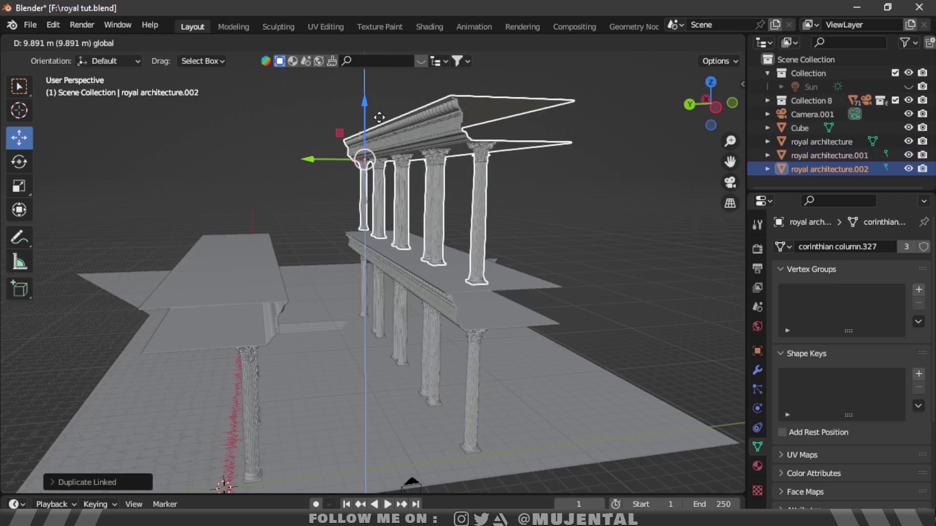
Step: Raise a linked copy onto the left colonnade, then select both storeys of one colonnade
key("ctrl+KP_3")
key("alt+d")
left_click(206, 334)
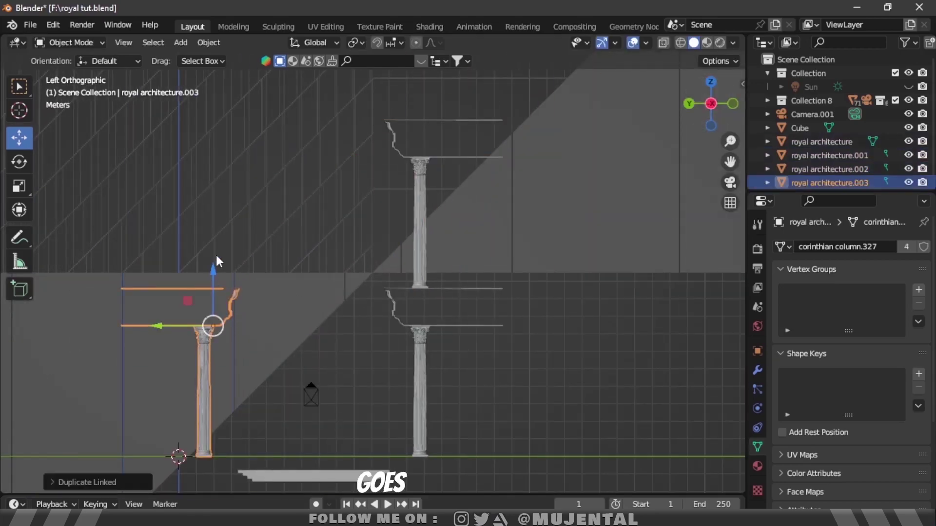
left_click_drag(218, 262, 231, 105)
left_click(594, 176)
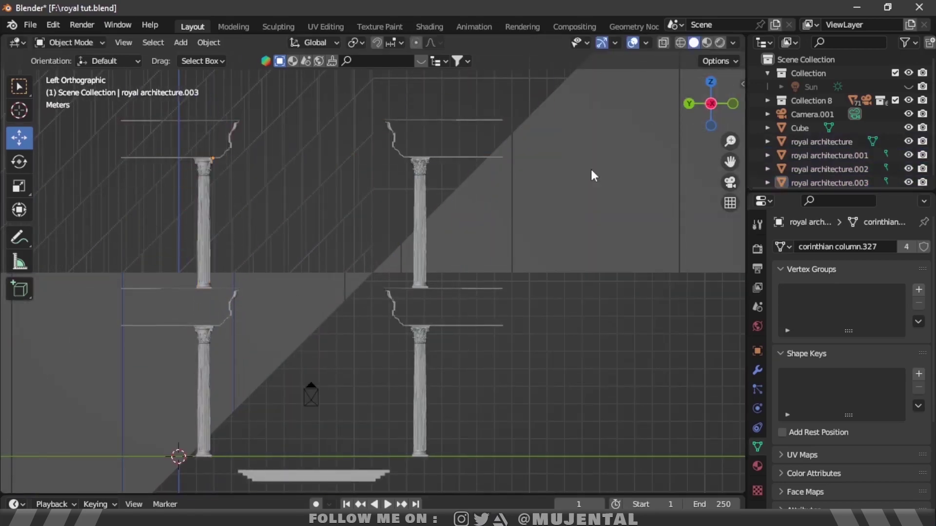
left_click(730, 182)
middle_click_drag(730, 183, 554, 253)
left_click(464, 273)
left_click(440, 323, "shift")
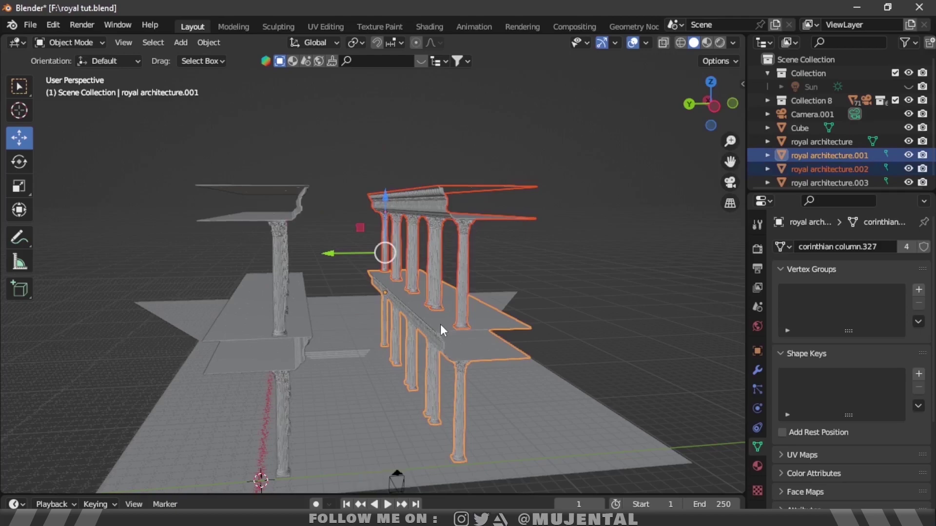
Step: Rotate linked copies of both storeys to run across and move them to the far end
key("alt+d")
key("Escape")
key("shift+space")
key("r")
left_click_drag(390, 256, 341, 247)
key("shift+space")
key("g")
left_click(730, 182)
left_click_drag(244, 247, 263, 249)
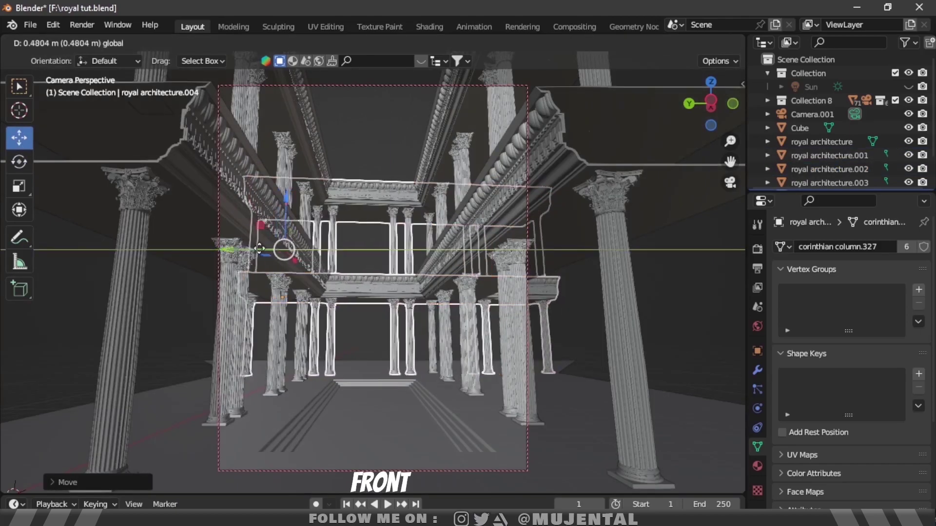
left_click_drag(263, 249, 271, 218)
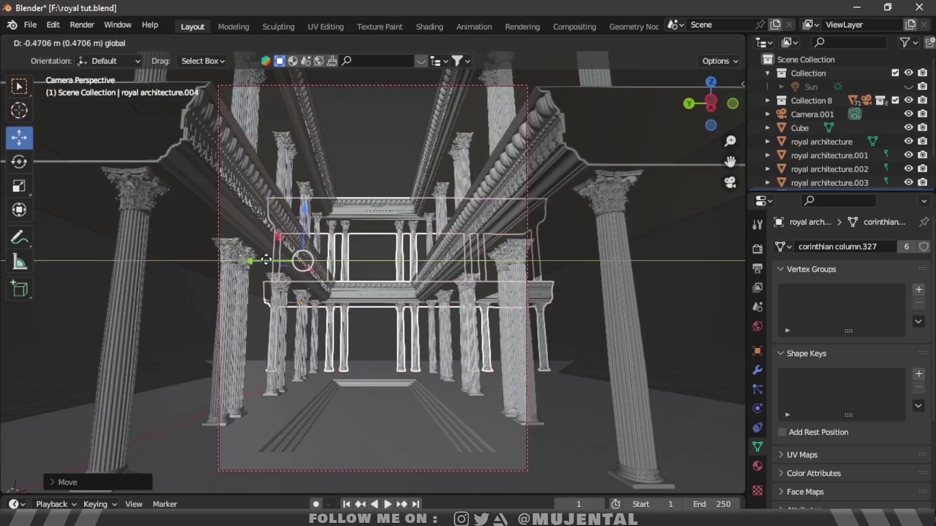
key("alt+d")
key("Escape")
Step: Set the camera's Clip End to 1000000
left_click(856, 115)
scroll(931, 365, "down", 8)
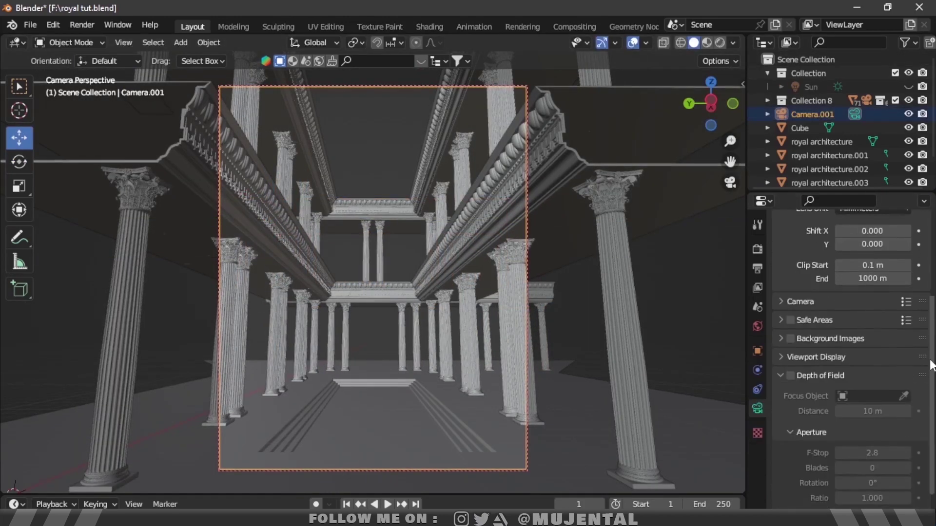
left_click(872, 279)
type("1000000")
key("Return")
left_click(816, 358)
left_click_drag(877, 389, 876, 390)
Step: Add a sun light with strength 35
key("ctrl+z")
middle_click_drag(707, 122, 627, 169)
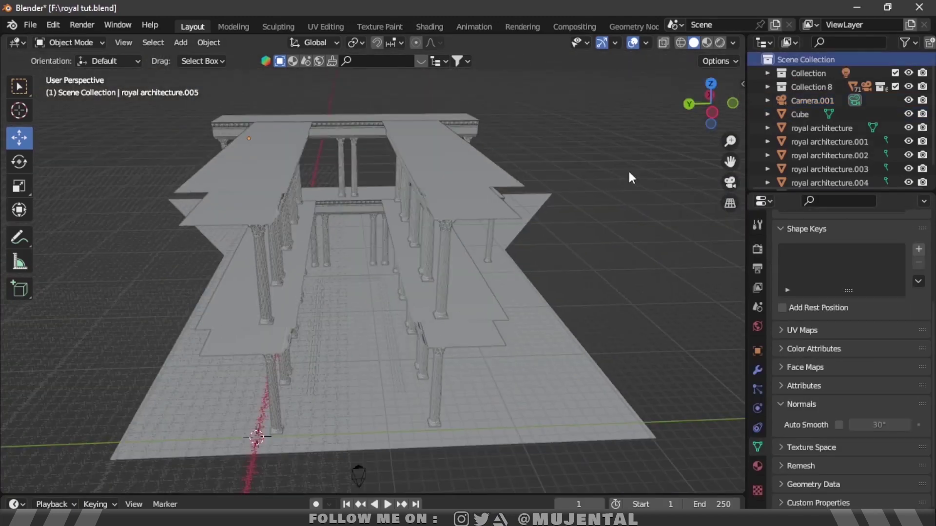
key("shift+a")
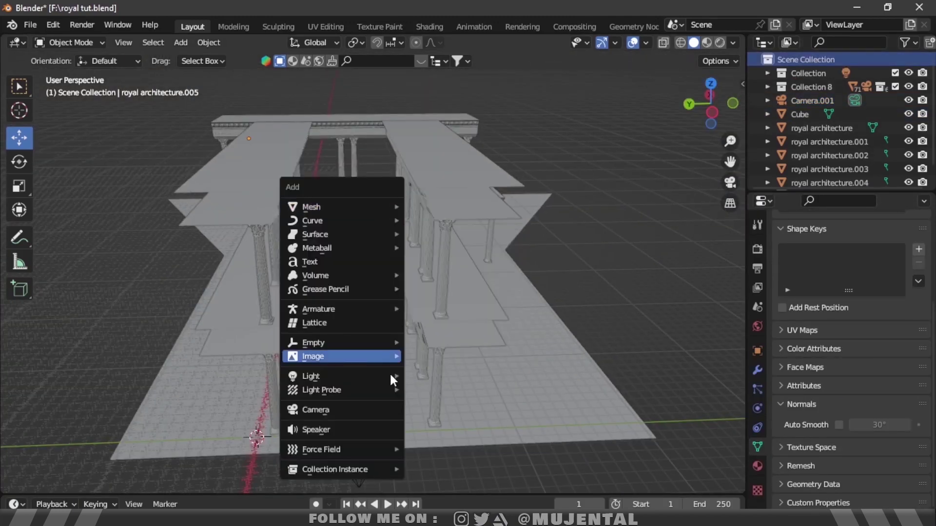
mouse_move(390, 376)
left_click(437, 393)
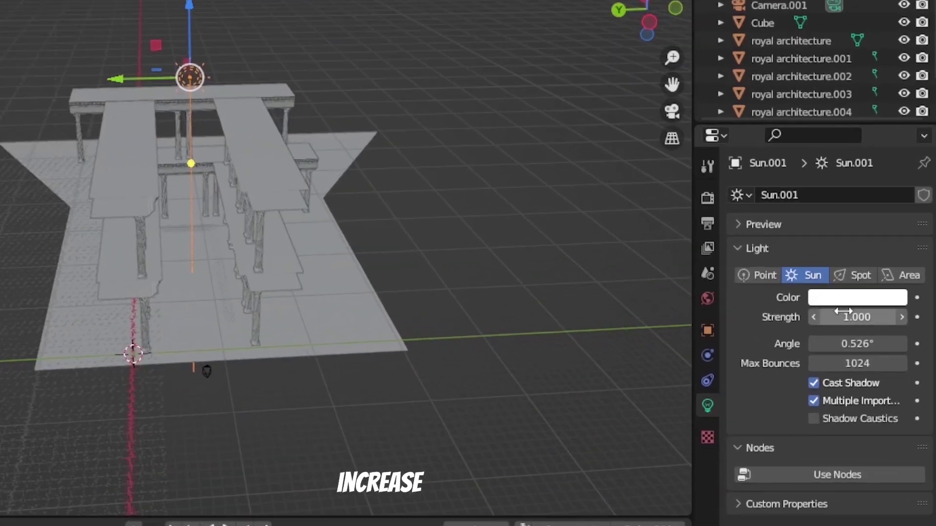
left_click(843, 315)
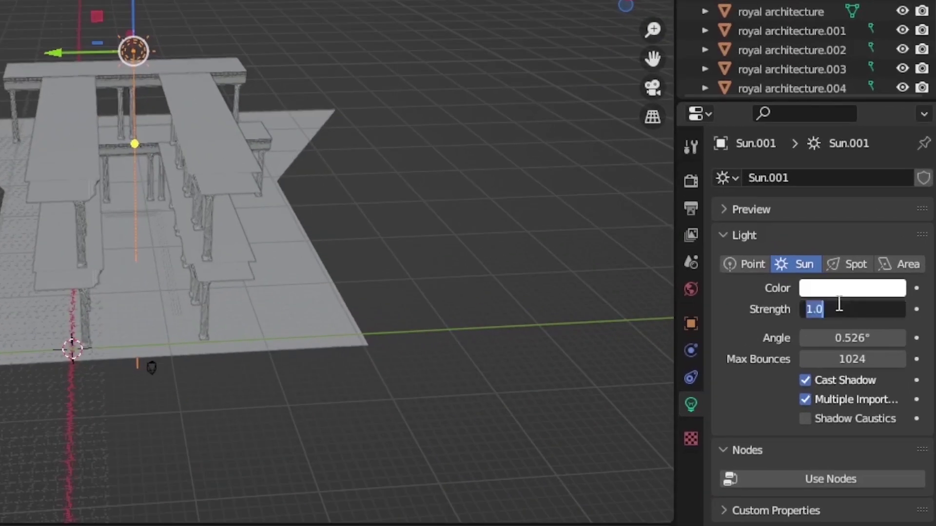
type("35")
key("Return")
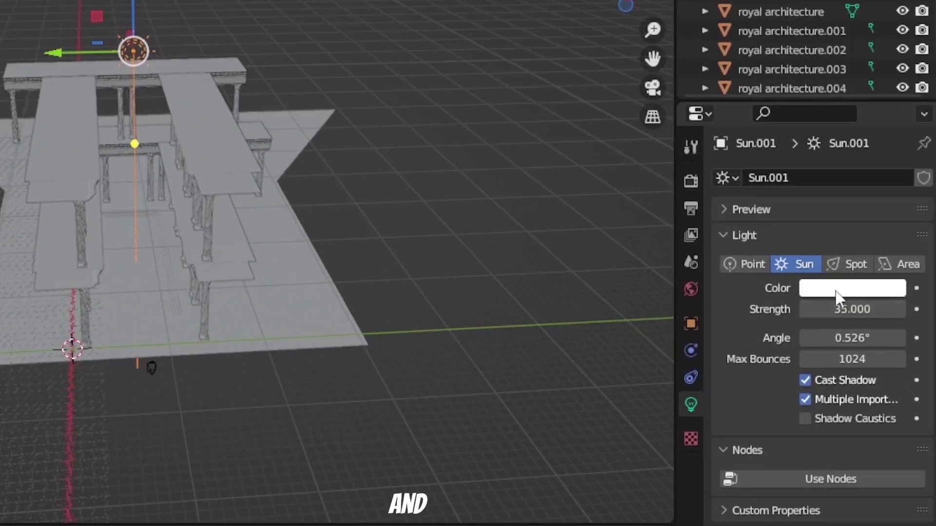
left_click(834, 288)
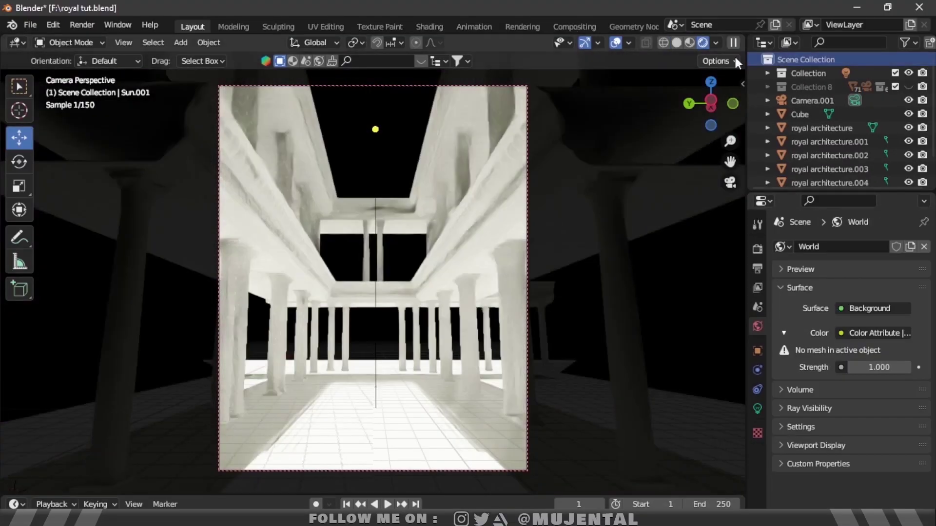
Step: Select the camera, switch to Solid shading and orbit out of the camera view
left_click(812, 100)
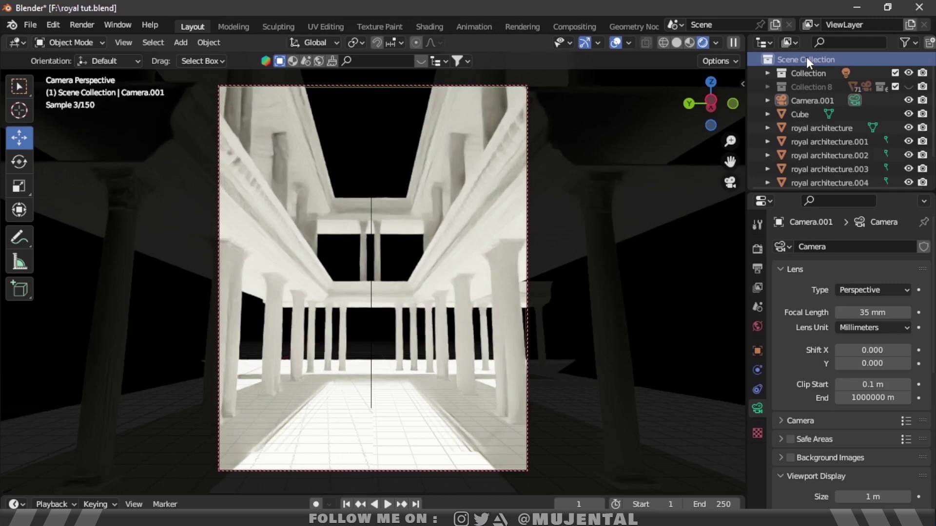
left_click(677, 43)
left_click_drag(711, 104, 717, 107)
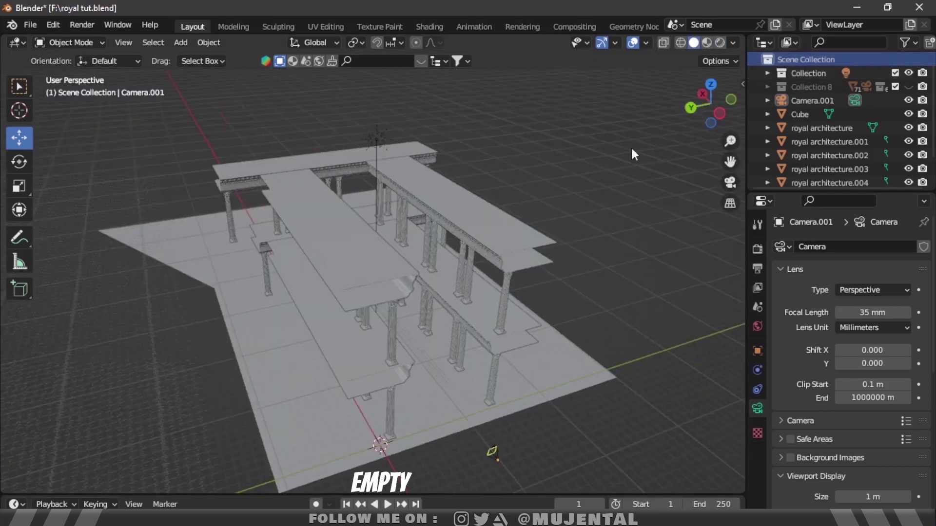
Step: Add a cube, flatten it into a thin wall and raise it along Z
key("shift+a")
left_click(629, 73)
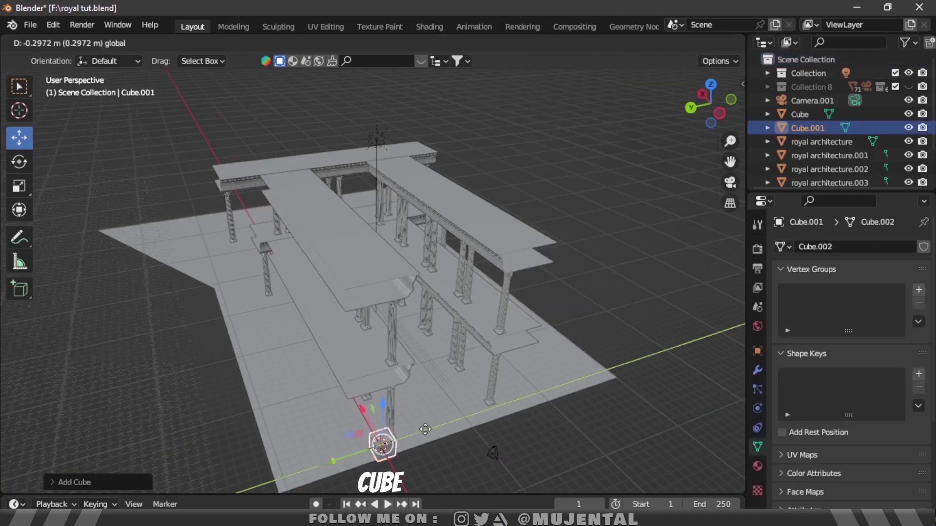
key("g")
key("s")
key("s")
key("shift+y")
left_click(333, 241)
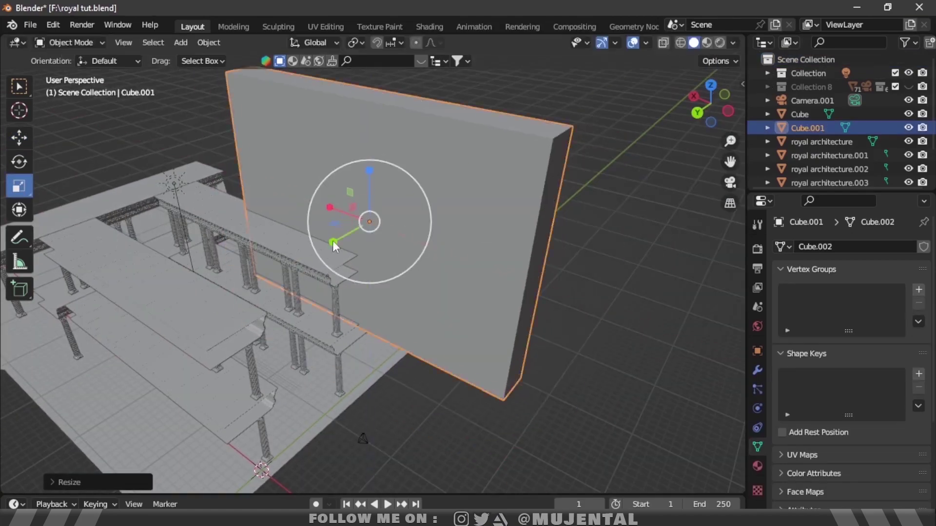
middle_click_drag(333, 240, 322, 234)
key("g")
key("z")
left_click(320, 240)
Step: Duplicate the wall twice, turning one copy 90° about Z to enclose the courtyard
key("shift+d")
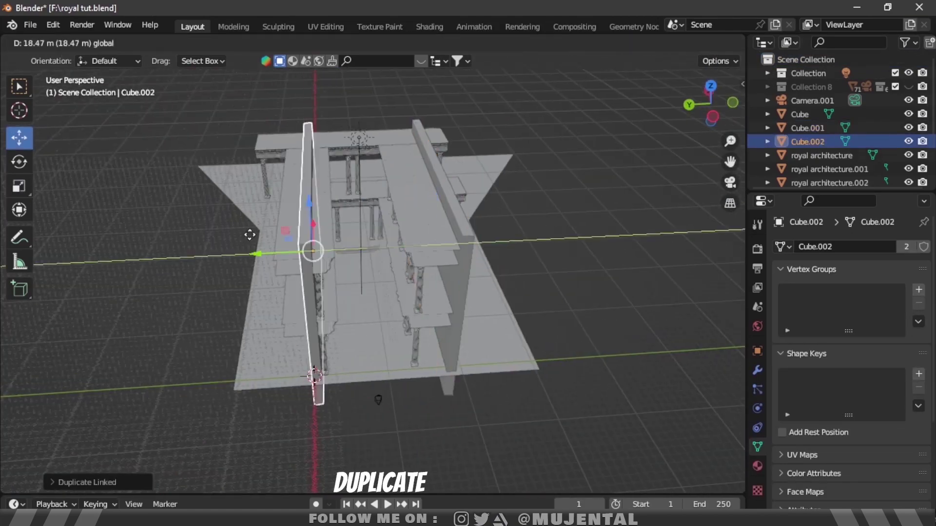
left_click(376, 188)
key("shift+d")
right_click(376, 184)
key("r")
key("z")
key("Return")
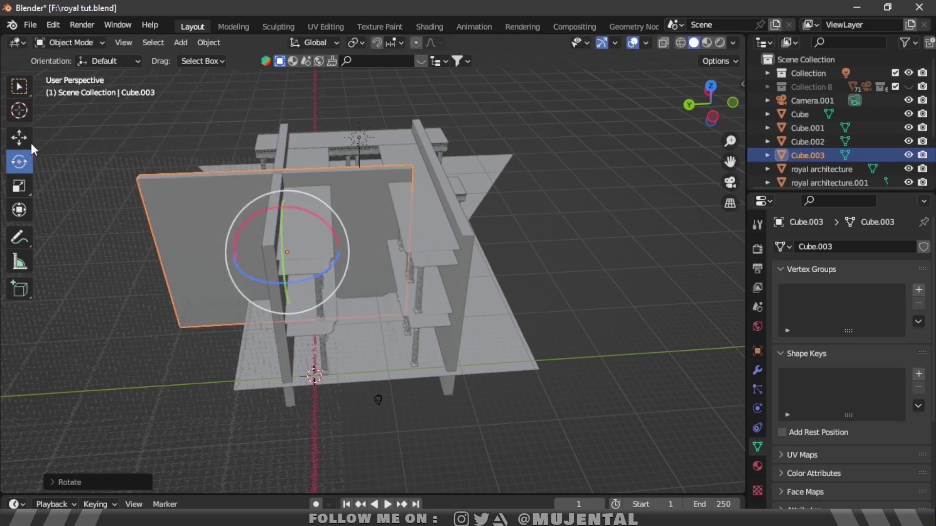
key("g")
key("Return")
key("KP_7")
scroll(548, 263, "down", 2)
key("g")
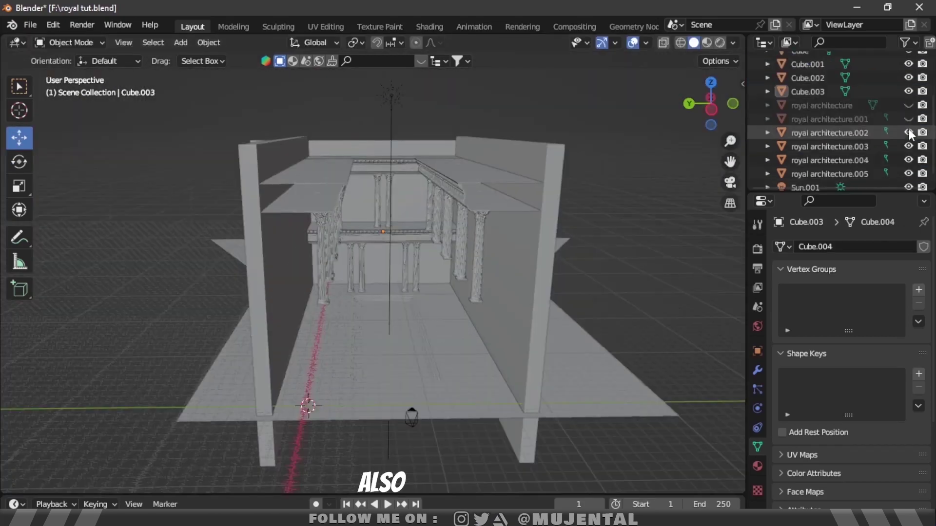
Step: Hide a column model and one wall, then frame the whole scene
left_click(908, 130)
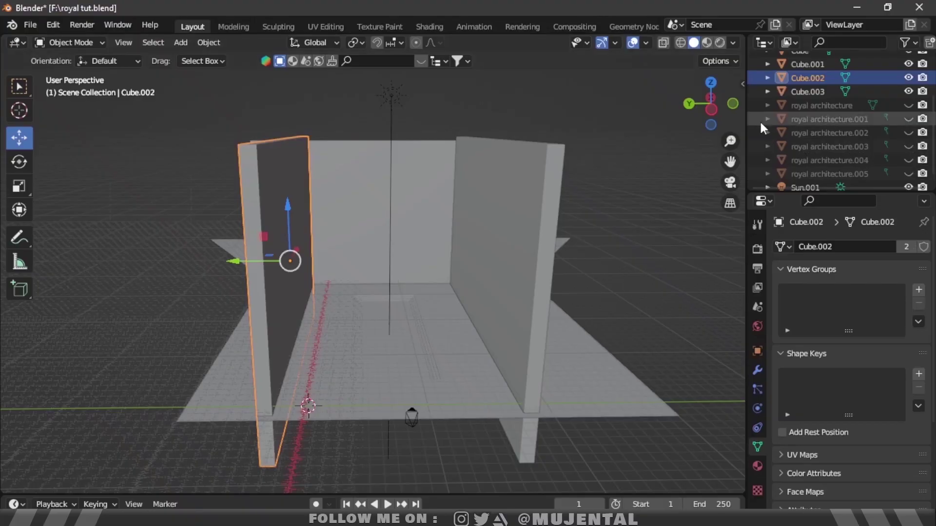
key("h")
key("Home")
Step: Add a circle mesh, move it along Y and view it from the side
key("shift+a")
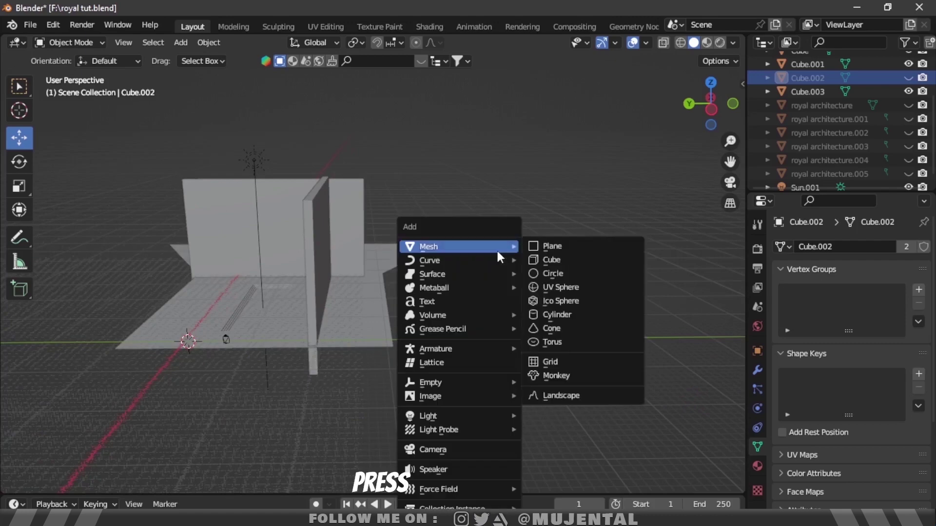
left_click(543, 272)
key("g")
key("y")
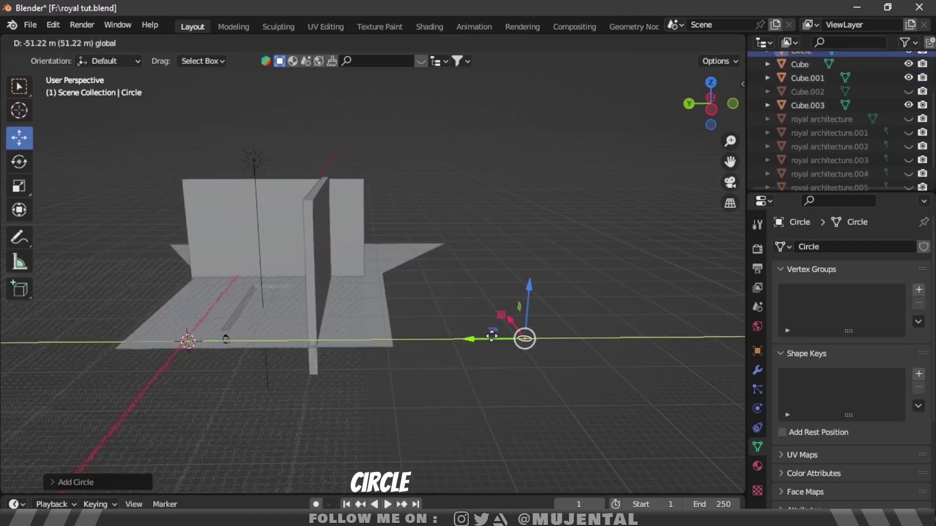
left_click(491, 337)
key("KP_Decimal")
key("ctrl+KP_3")
Step: Shrink the circle slightly and delete its lower-half vertices, leaving an arc
key("Tab")
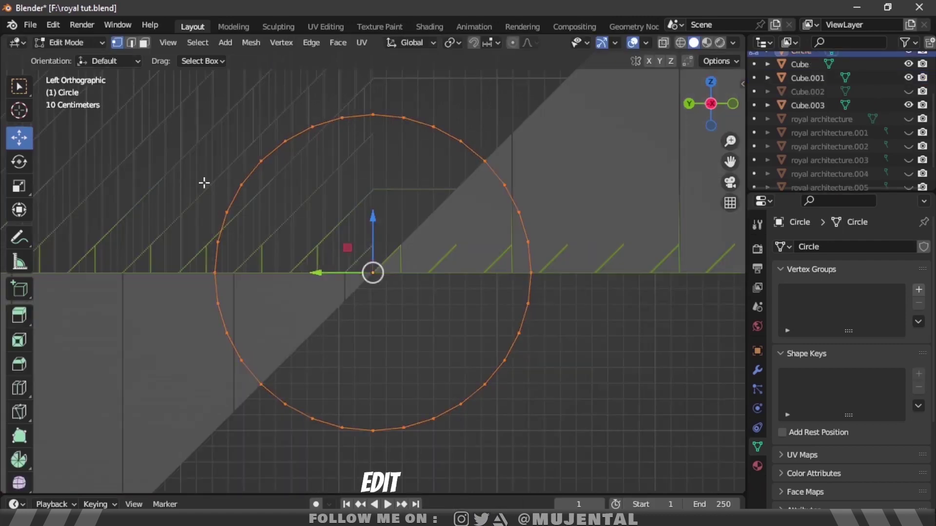
key("s")
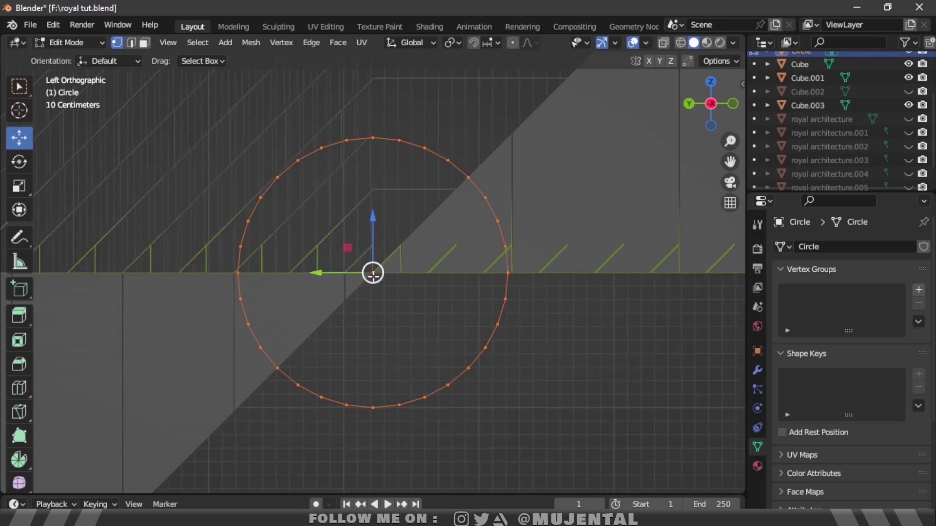
left_click_drag(223, 282, 569, 427)
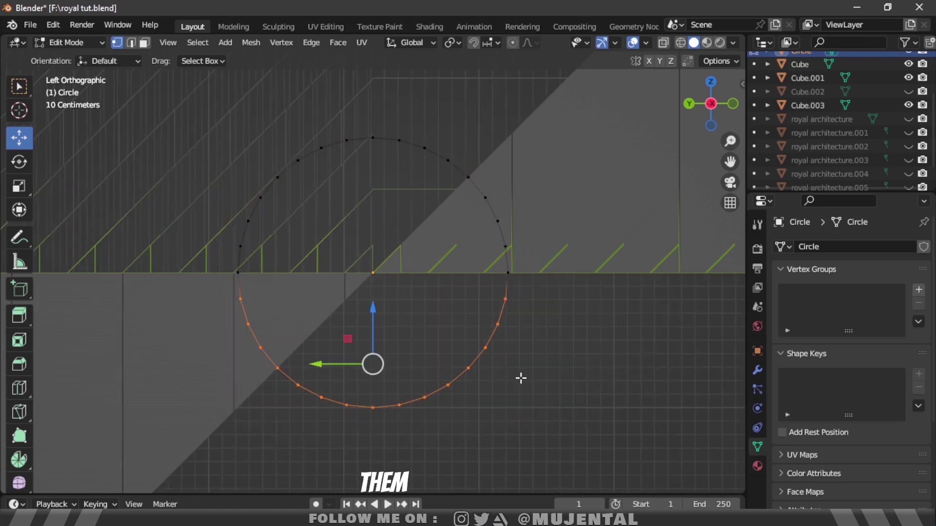
key("x")
left_click(501, 349)
Step: Extrude both arc ends downward into legs
left_click_drag(181, 255, 607, 339)
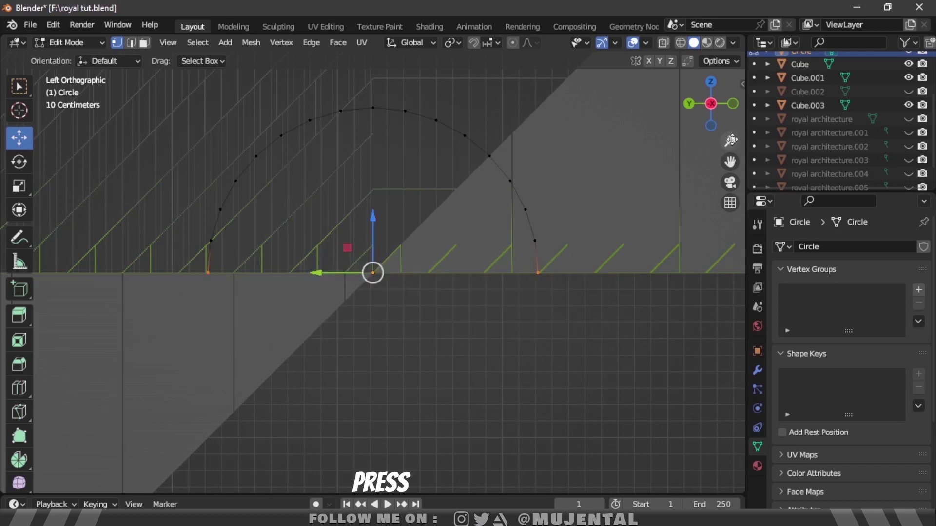
key("e")
left_click(548, 483)
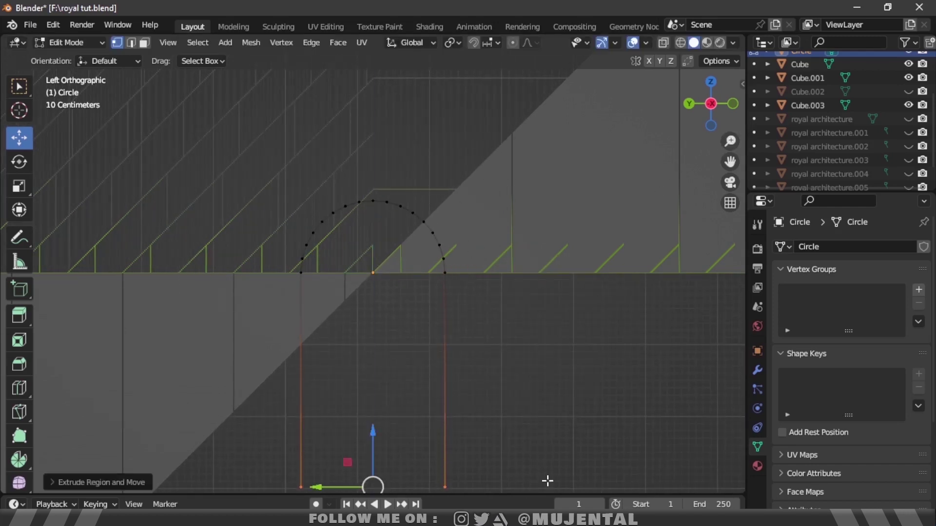
middle_click_drag(548, 483, 542, 214, "shift")
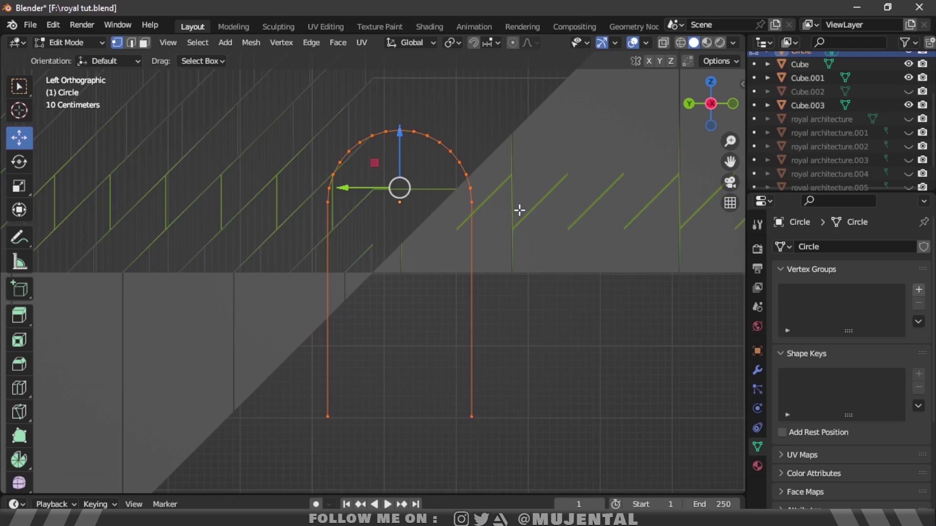
Step: Fill the arch outline with a face and extrude it to give thickness
key("f")
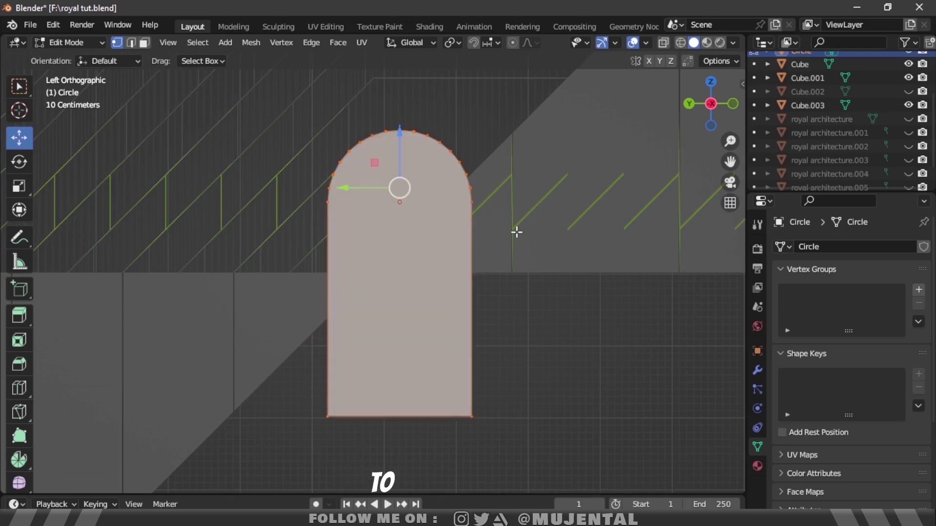
middle_click_drag(516, 232, 610, 189)
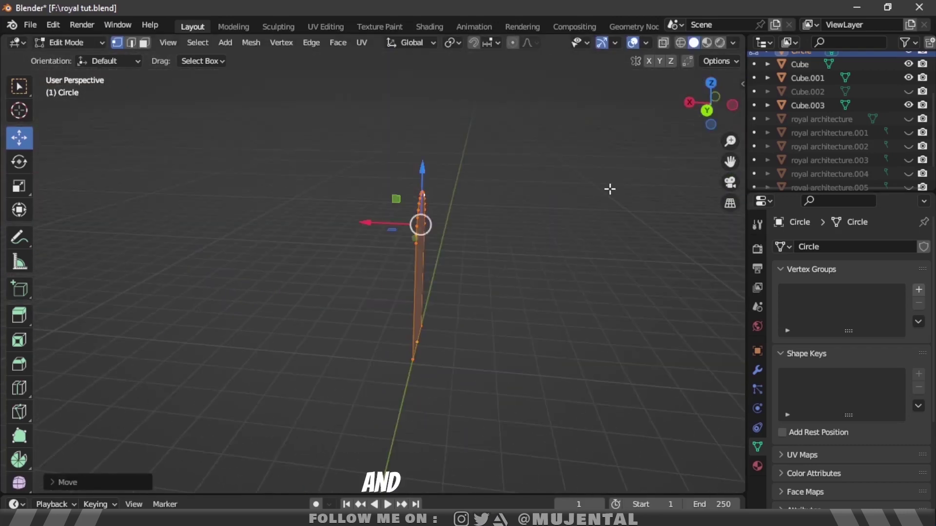
key("e")
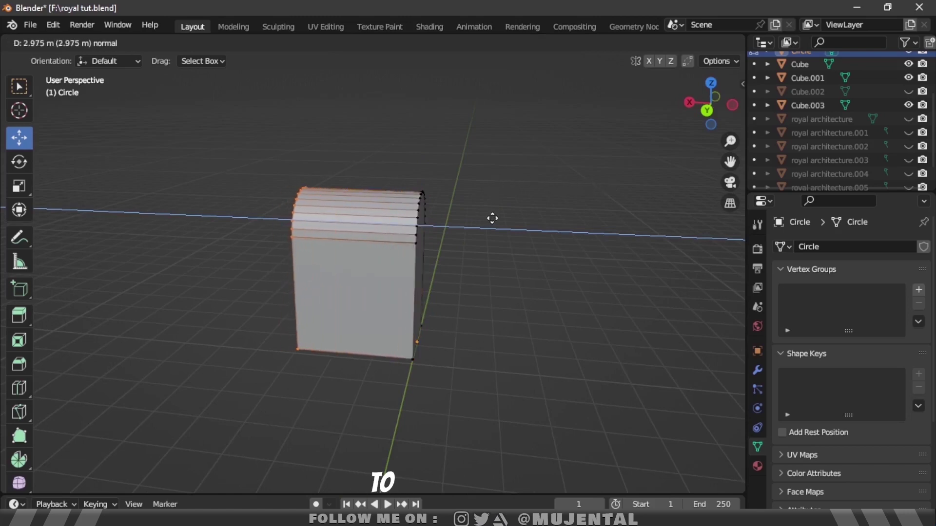
left_click(492, 218)
left_click_drag(701, 113, 563, 193)
Step: Apply Shade Auto Smooth to the arch and apply all its transforms
key("Tab")
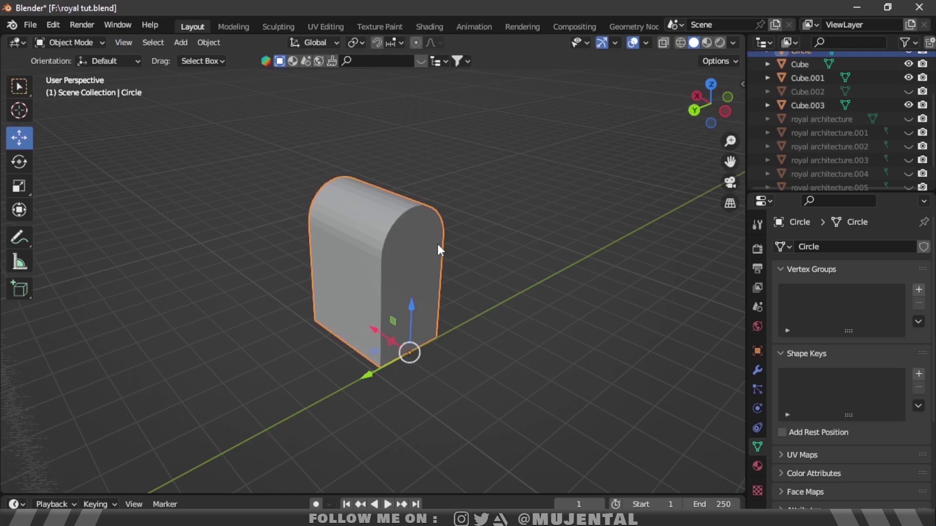
right_click(417, 249)
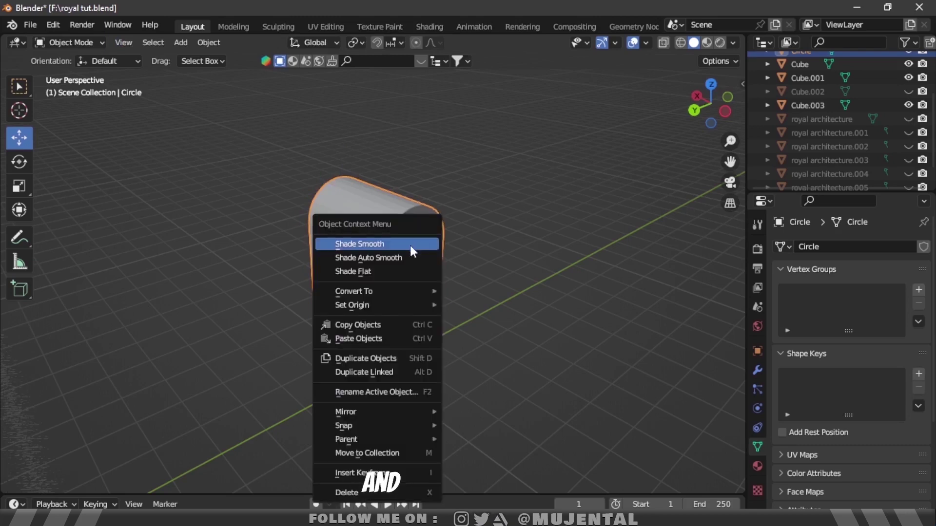
left_click(399, 257)
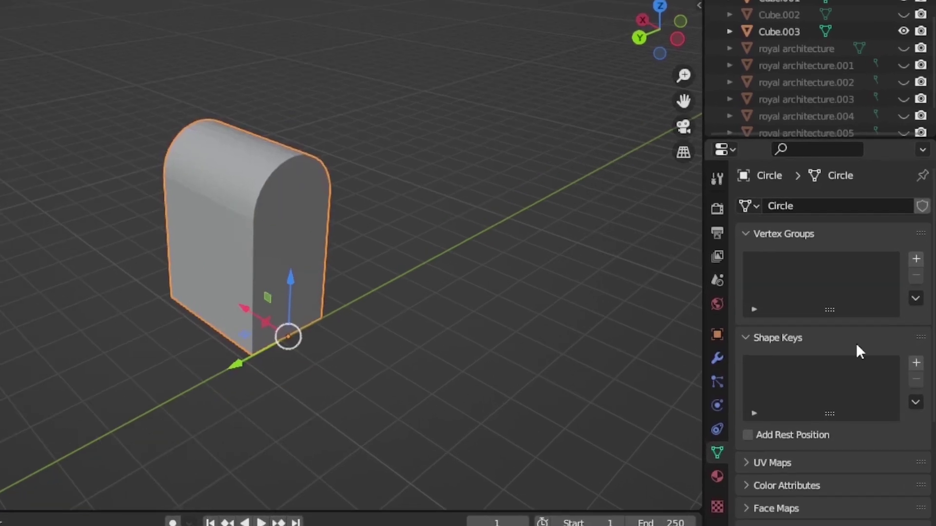
scroll(814, 363, "down", 5)
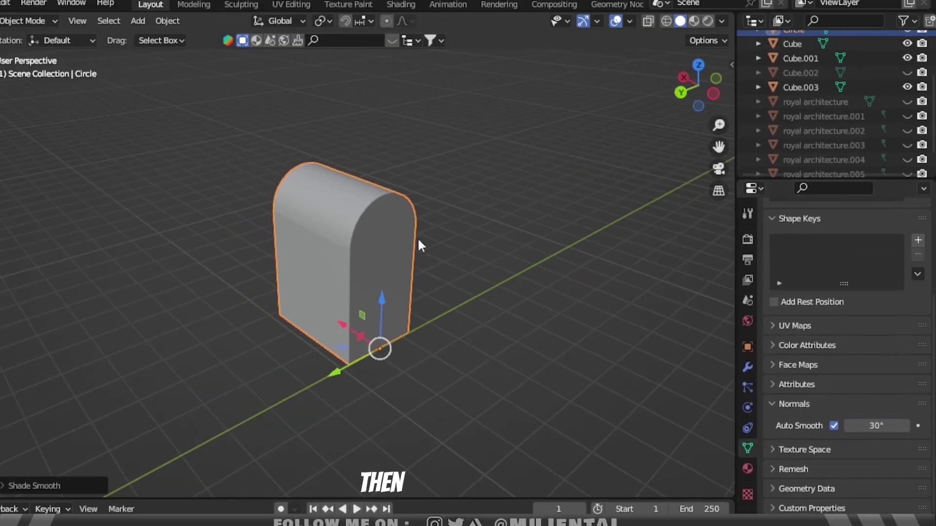
key("ctrl+a")
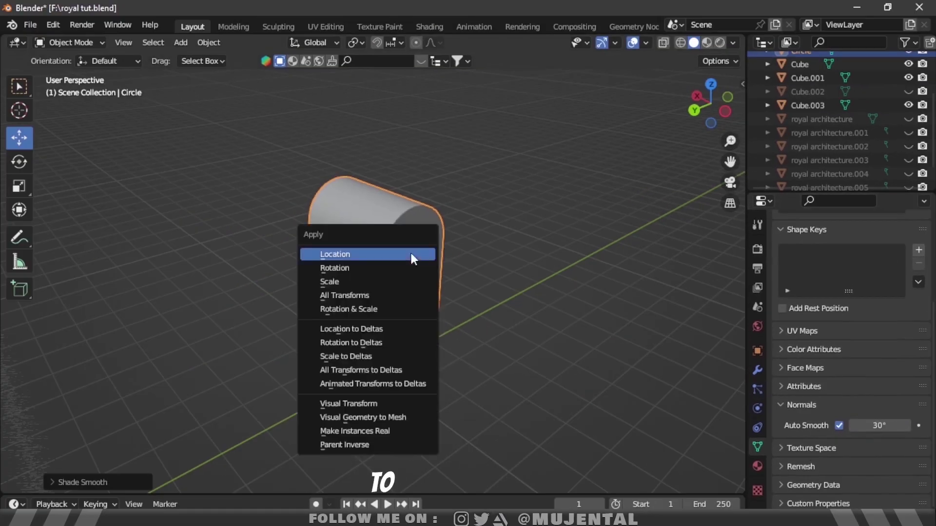
left_click(370, 296)
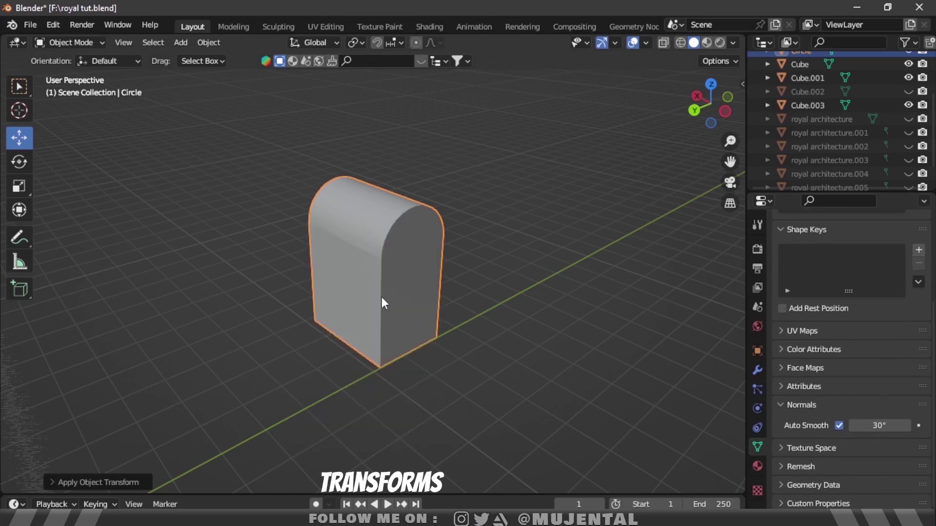
Step: Set the arch's origin to geometry, unhide the columns and move the arch among them
left_click(207, 42)
mouse_move(245, 72)
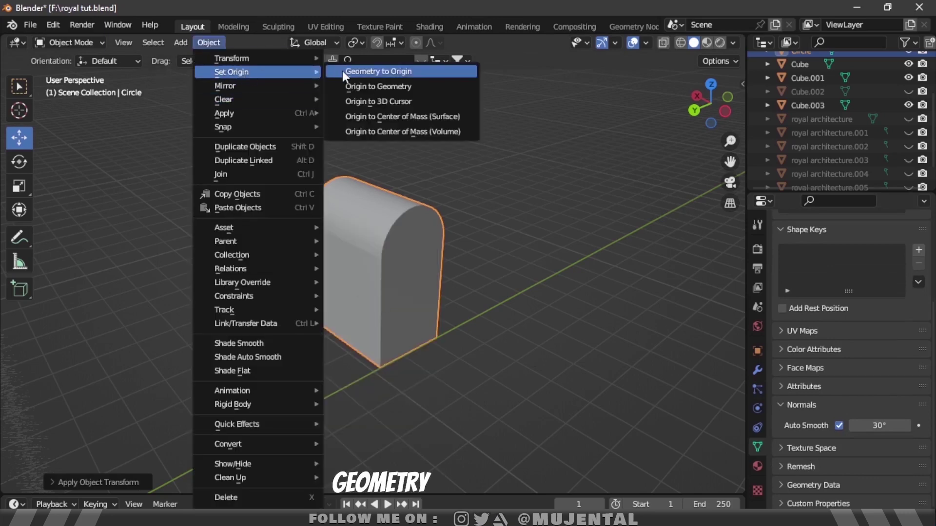
left_click(379, 86)
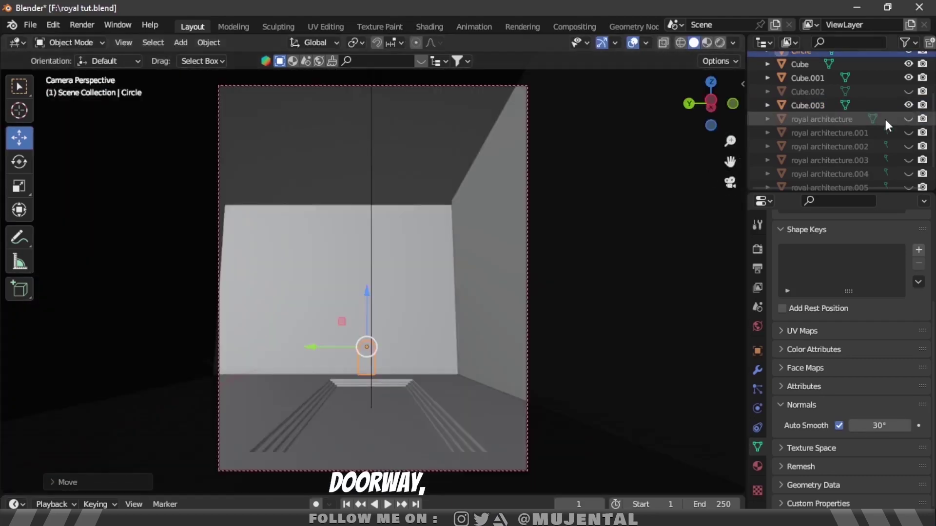
left_click_drag(908, 119, 908, 174)
key("g")
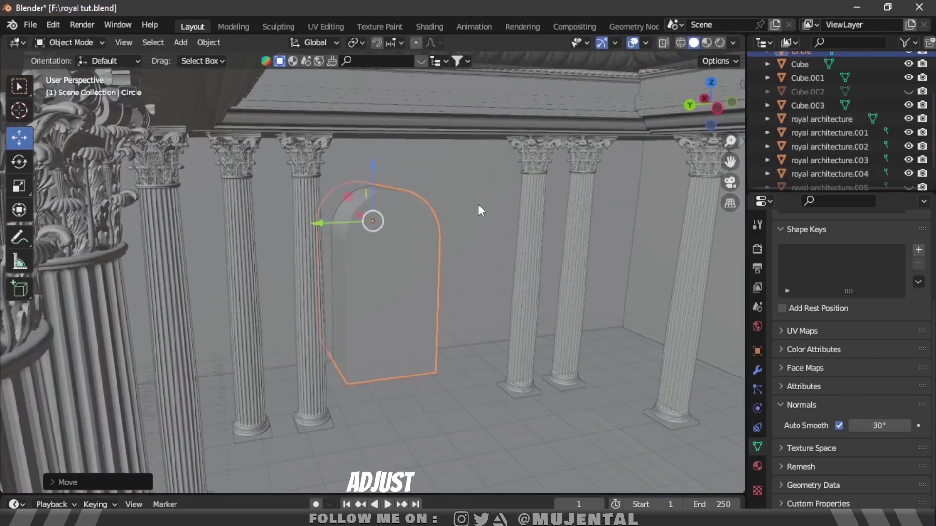
Step: Give wall Cube.003 a Boolean Difference modifier with the Circle as cutter, then hide the Circle
left_click(758, 369)
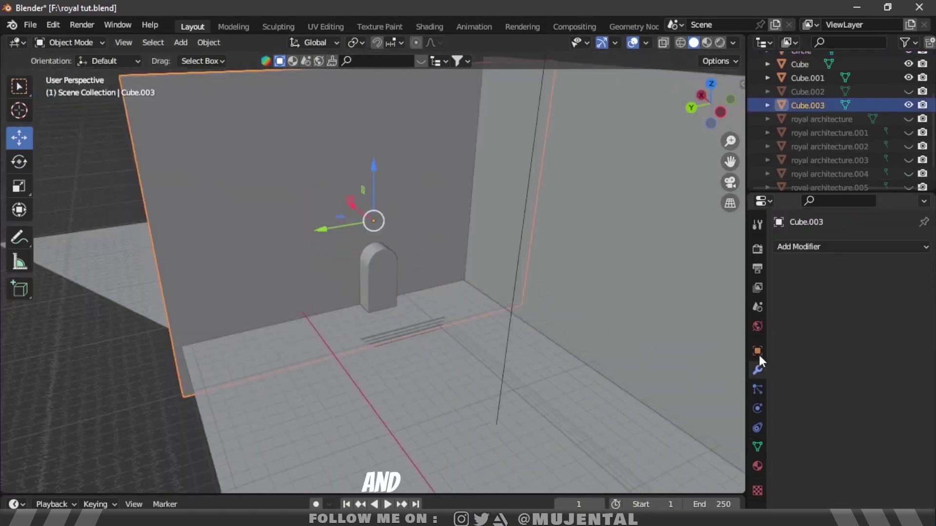
left_click(824, 247)
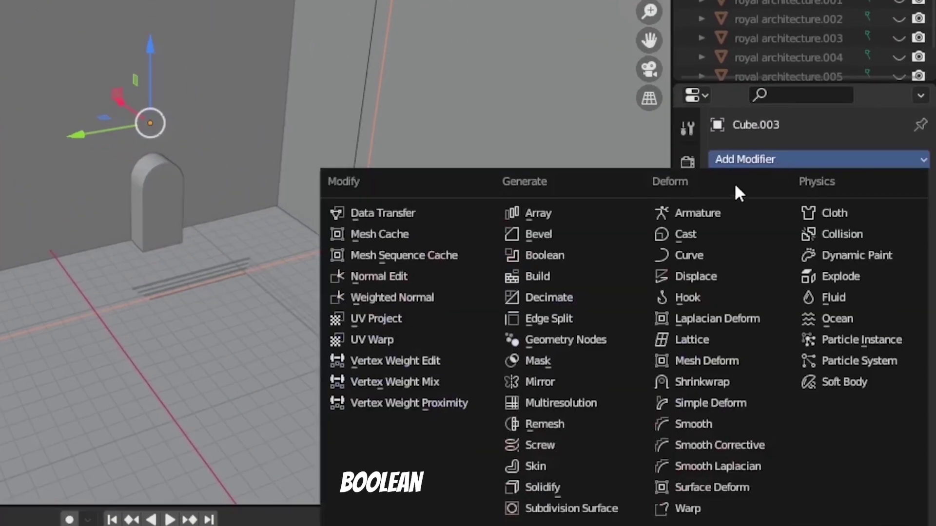
left_click(559, 262)
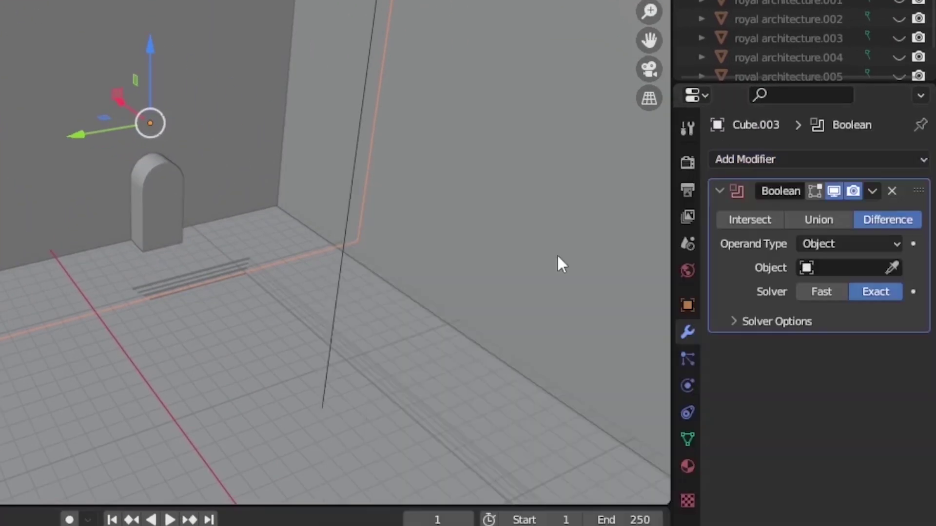
left_click(889, 265)
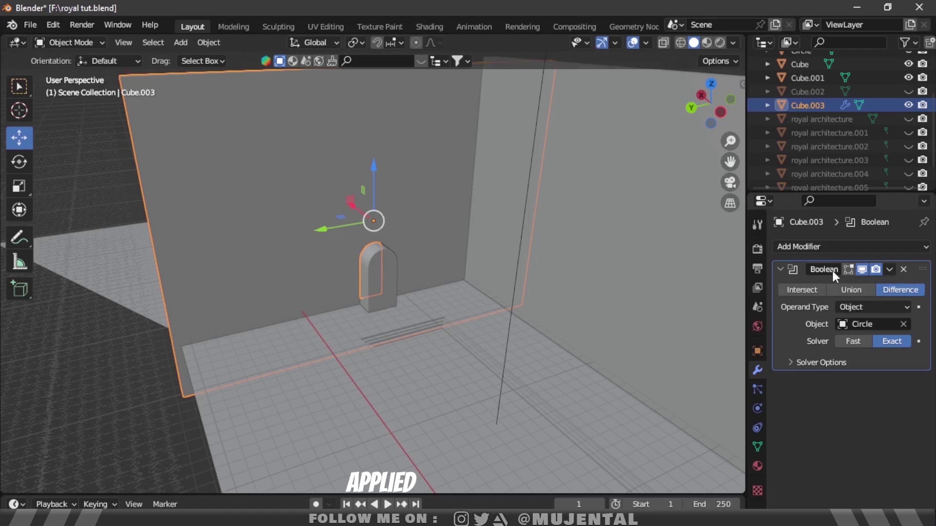
scroll(902, 67, "up", 2)
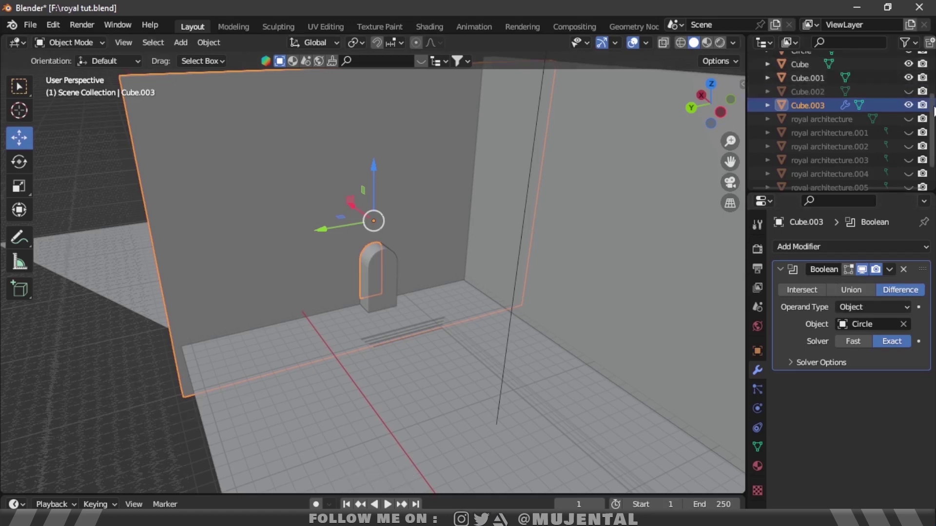
scroll(839, 119, "up", 2)
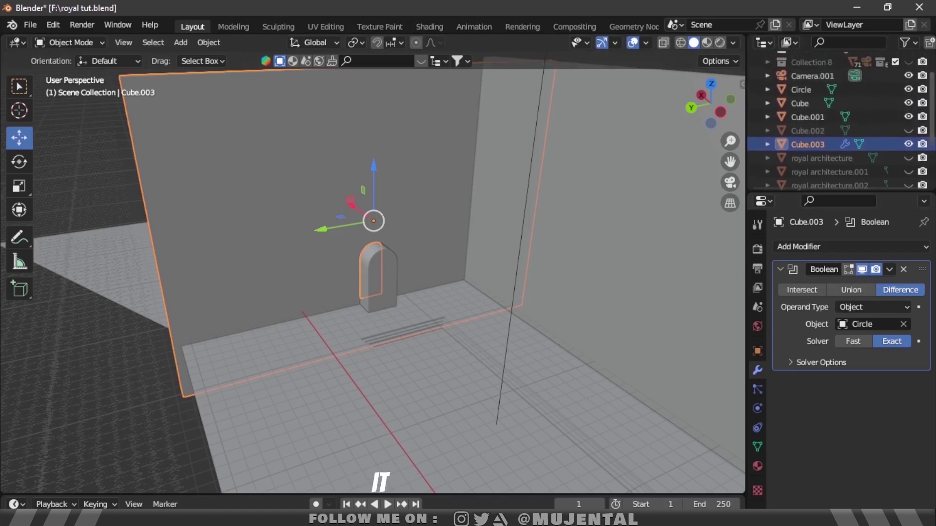
left_click(907, 90)
scroll(686, 155, "up", 5)
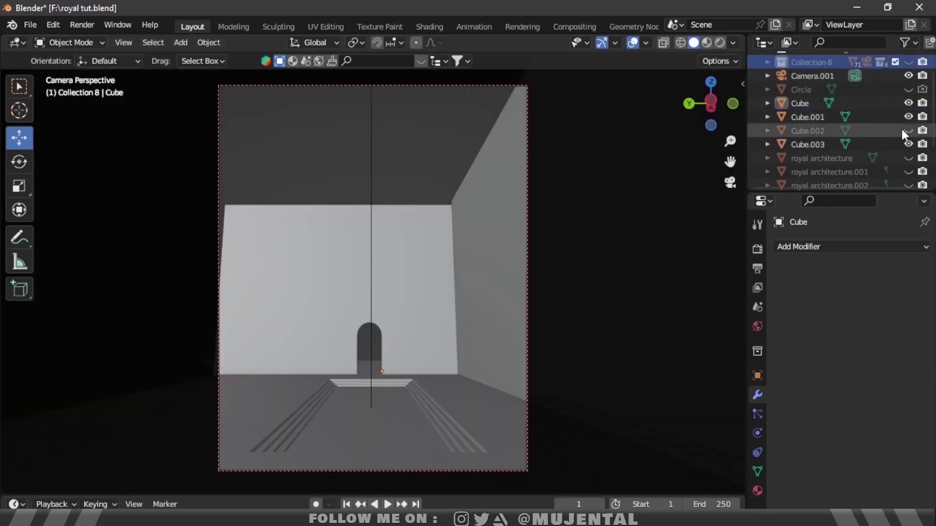
scroll(901, 126, "down", 3)
Step: Unhide the Circle and duplicate it onto the upper floor as two arched window cutters
scroll(916, 98, "up", 4)
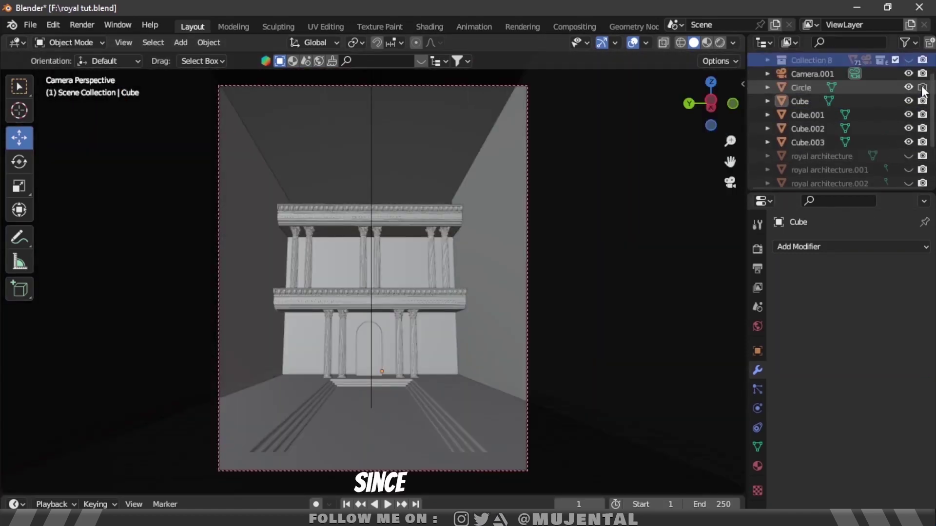
left_click(922, 90)
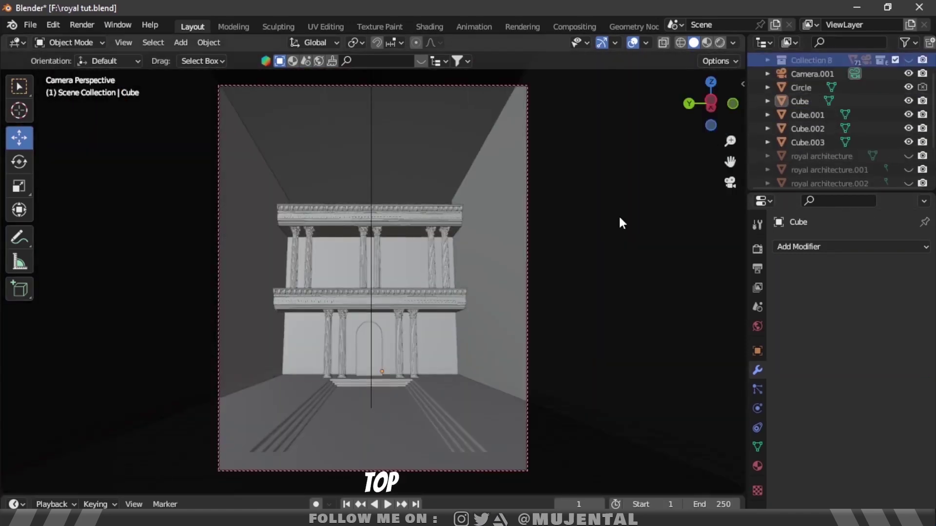
key("shift+d")
left_click(581, 238)
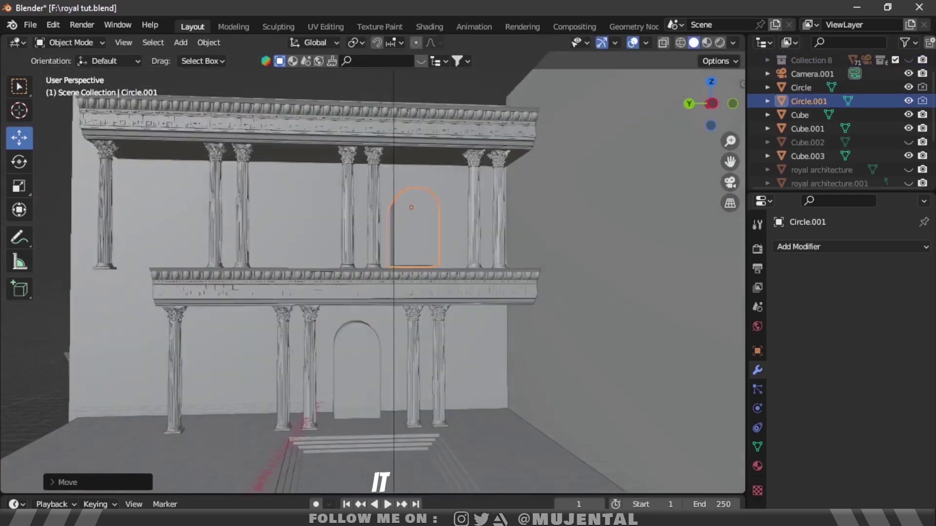
scroll(909, 121, "down", 3)
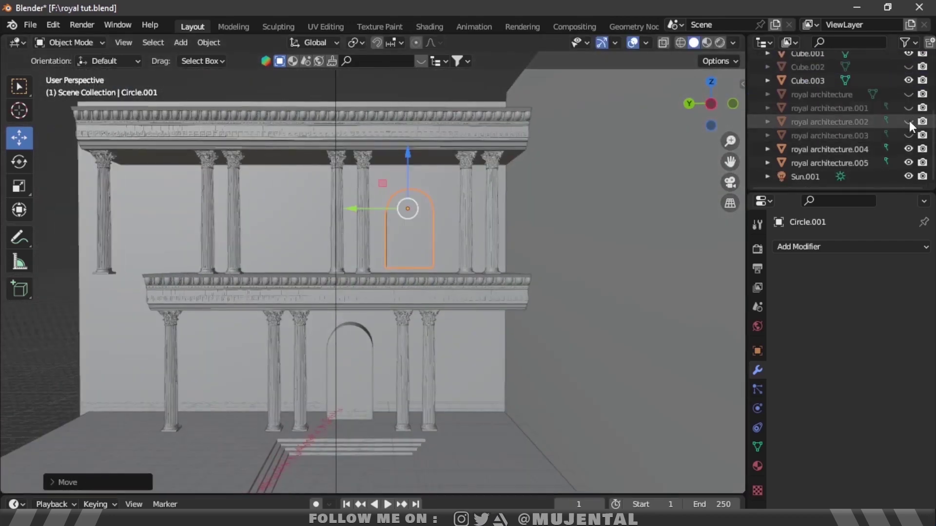
left_click(729, 183)
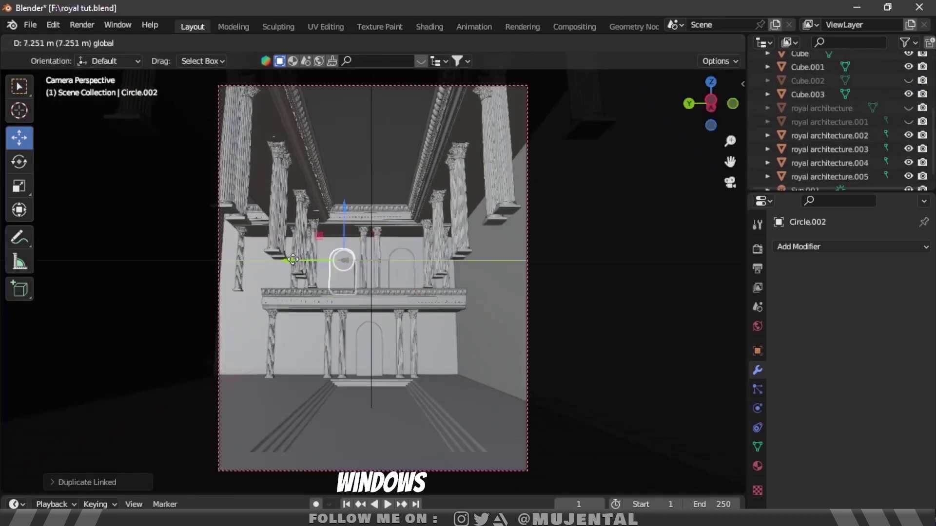
left_click_drag(908, 108, 908, 176)
Step: Add a Boolean modifier to Cube.003 using Circle.001 as cutter and apply it
left_click(419, 315)
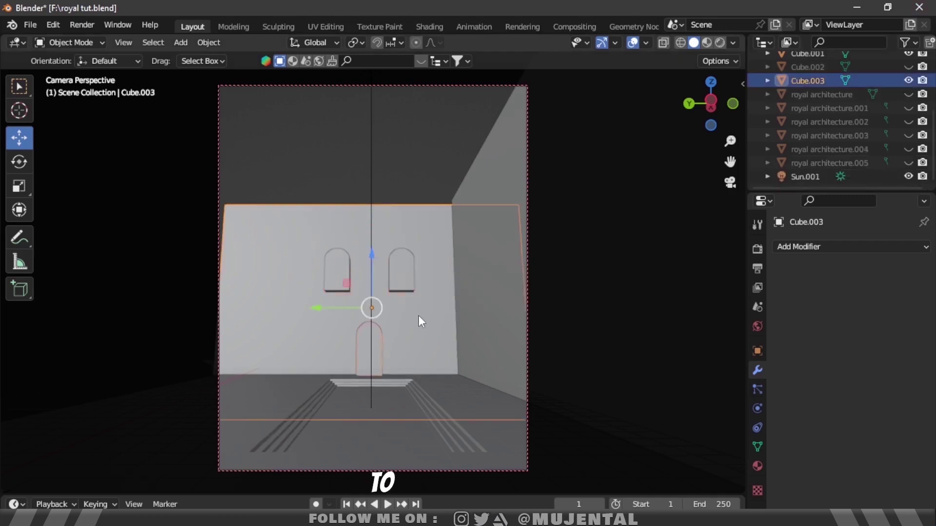
left_click(810, 248)
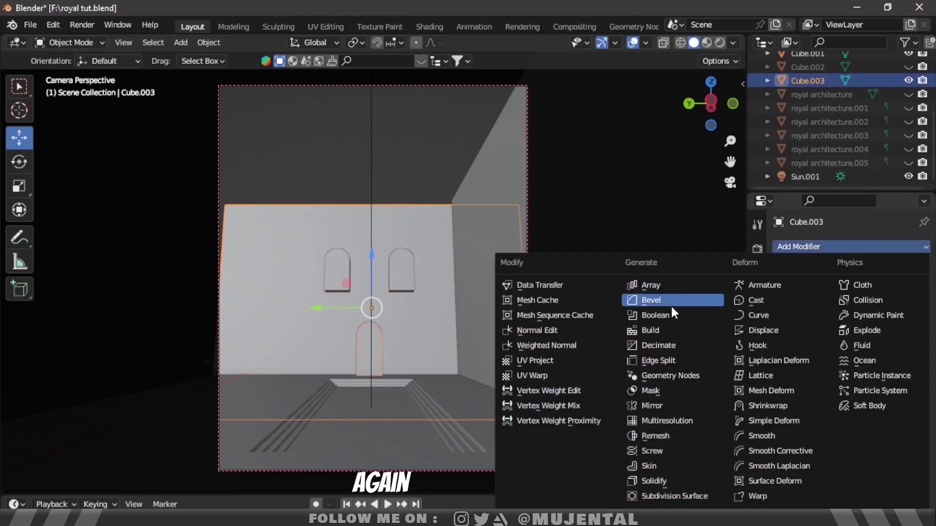
left_click(667, 316)
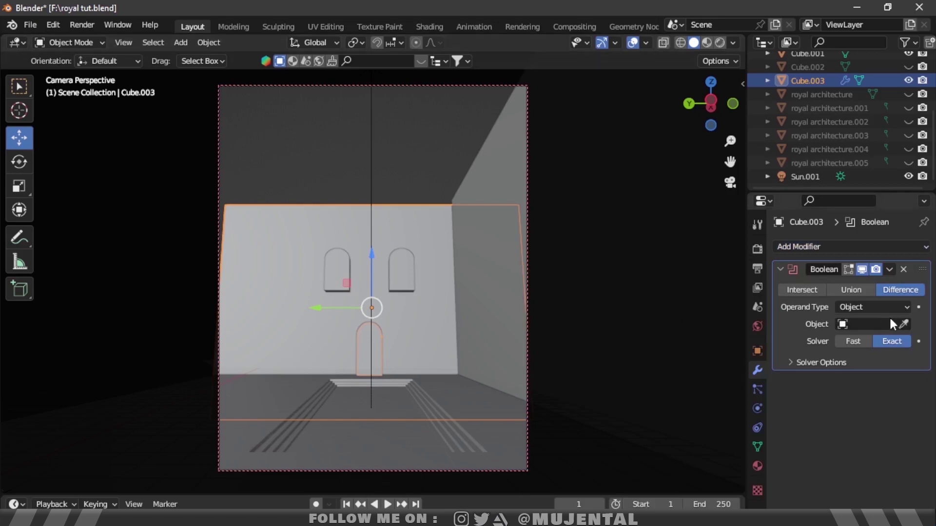
left_click(902, 324)
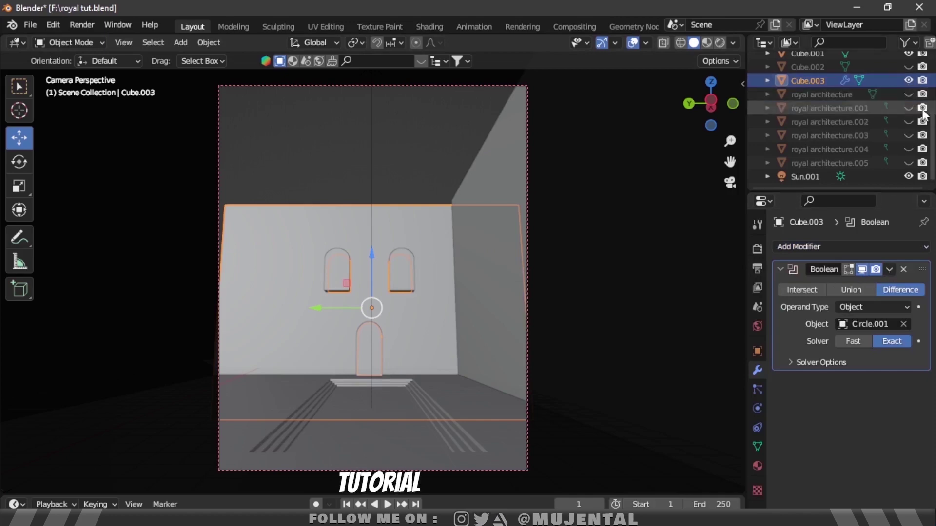
left_click(890, 269)
left_click(830, 285)
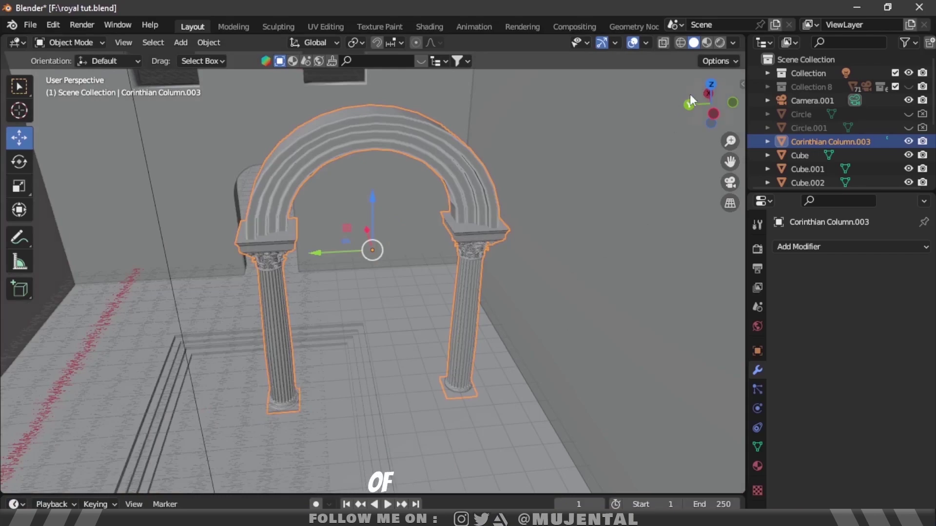
Step: Move the Corinthian Column.003 arch into the doorway and raise it into place
mouse_move(691, 100)
left_mouse_down()
mouse_move(702, 102)
mouse_move(682, 104)
left_mouse_up()
left_click_drag(347, 254, 342, 255)
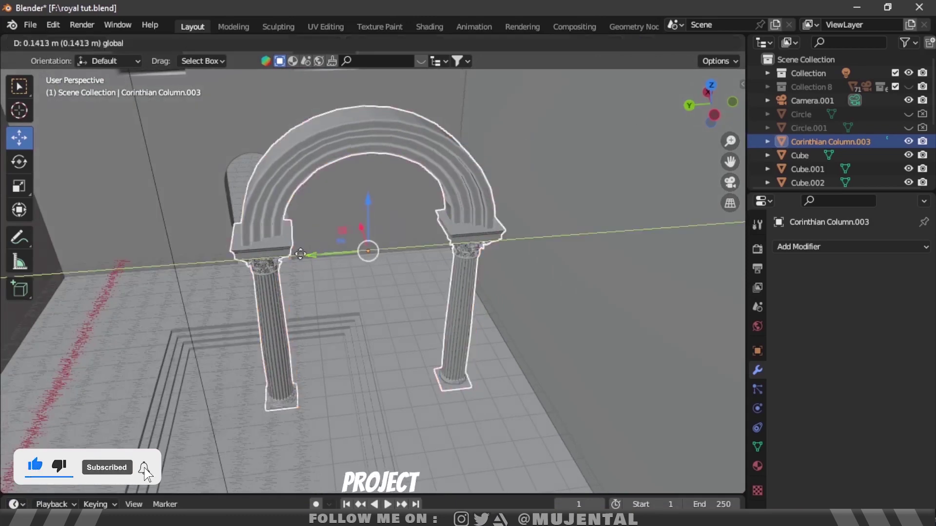
middle_click_drag(341, 255, 379, 170)
key("ctrl+KP_3")
left_click_drag(351, 184, 361, 161)
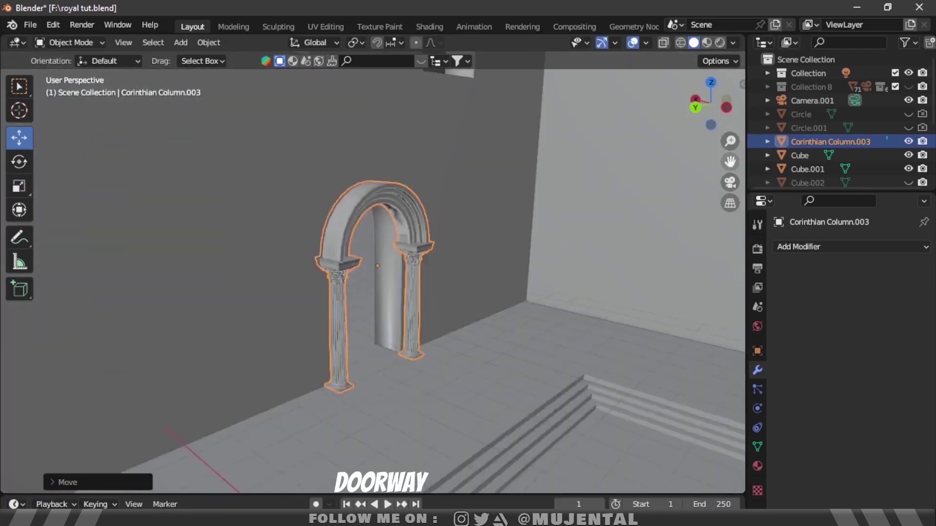
Step: Duplicate the columned arch and move the copy higher up the wall
middle_click_drag(361, 161, 509, 315)
key("ctrl+KP_3")
middle_click_drag(521, 194, 604, 133)
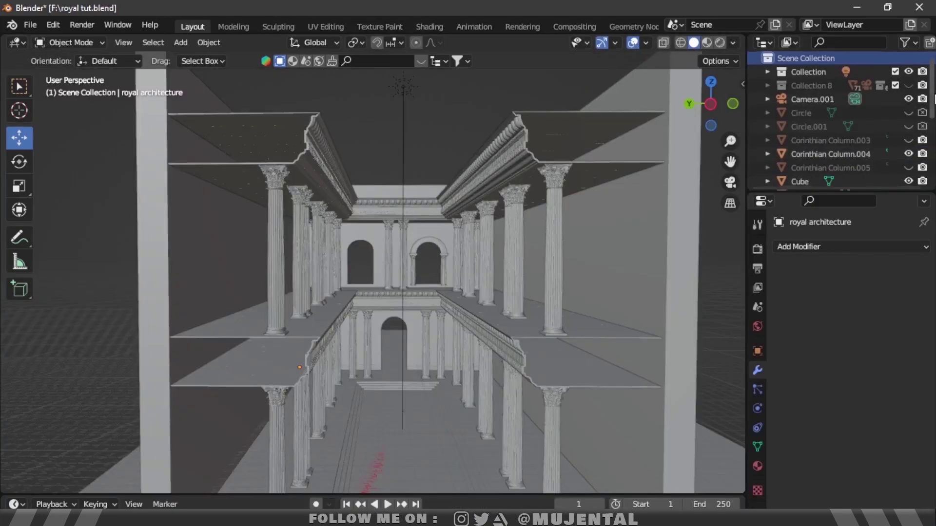
scroll(839, 122, "down", 5)
scroll(839, 127, "down", 4)
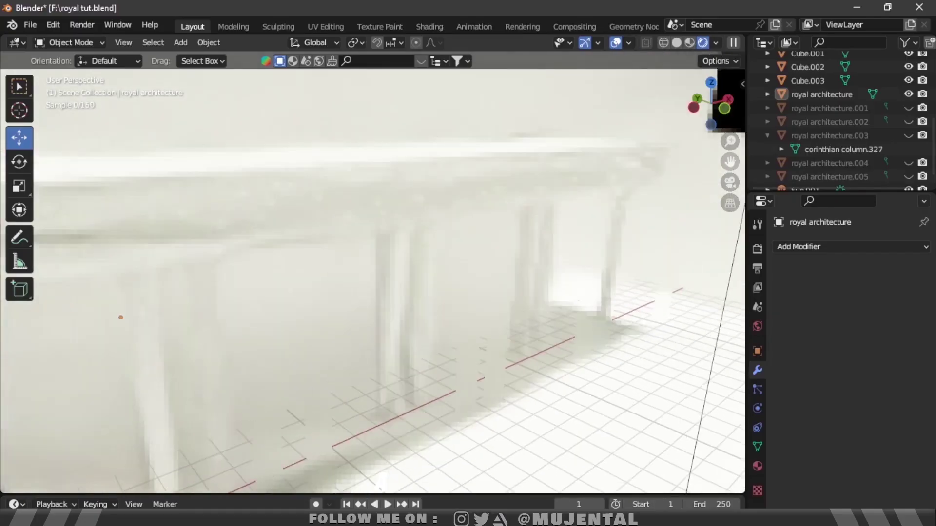
Step: Switch to solid shading and give the back wall Cube.003 the Concrete material
scroll(832, 59, "up", 5)
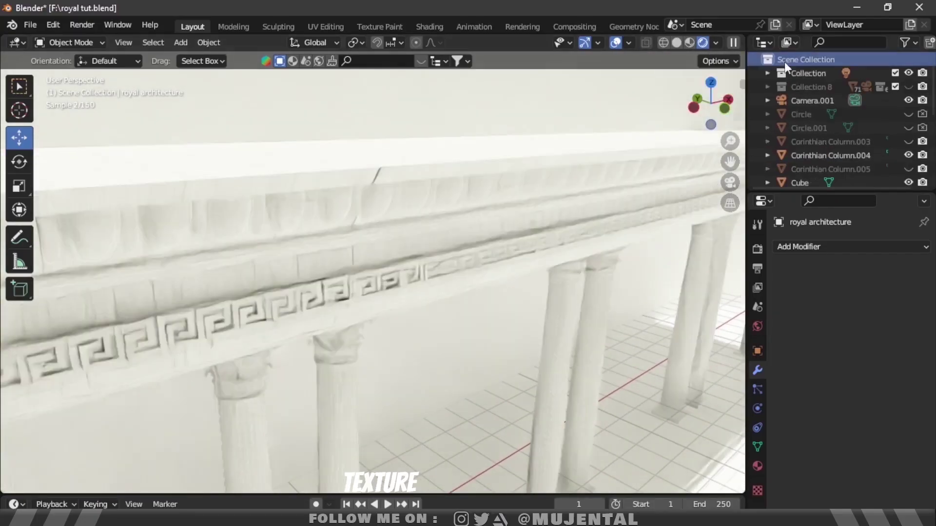
left_click(677, 43)
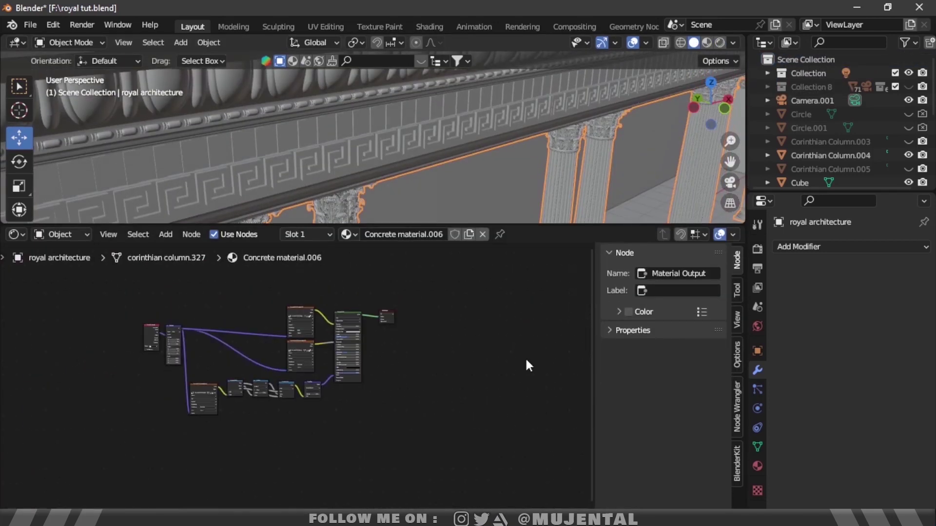
scroll(525, 357, "up", 3)
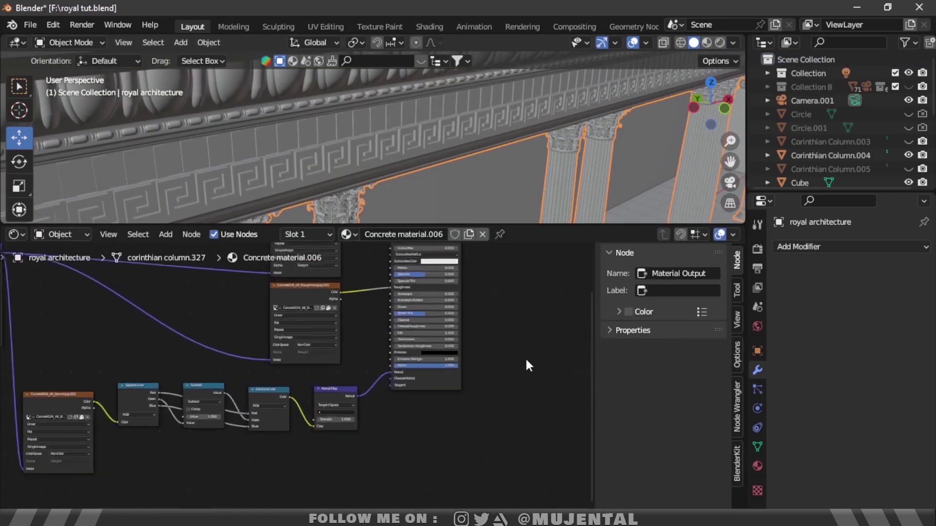
scroll(526, 361, "down", 3)
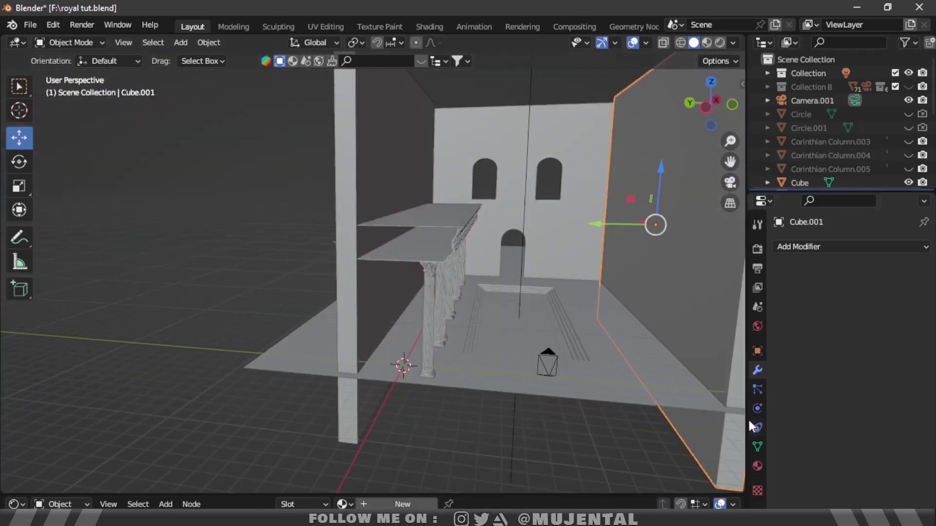
left_click(780, 305)
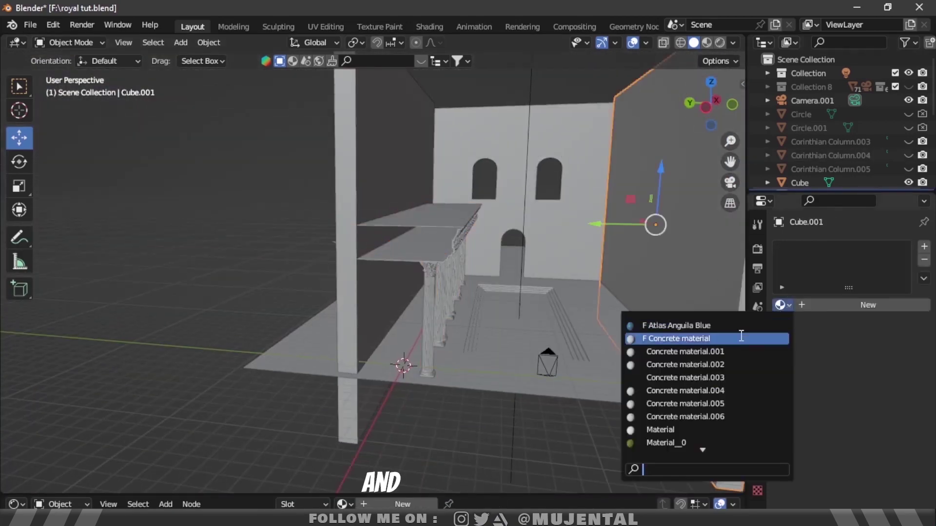
left_click(682, 335)
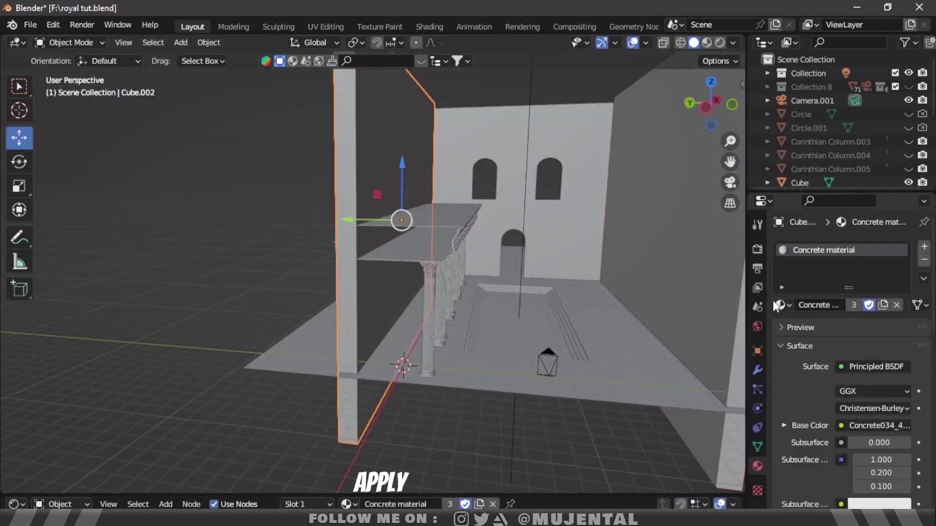
left_click(779, 305)
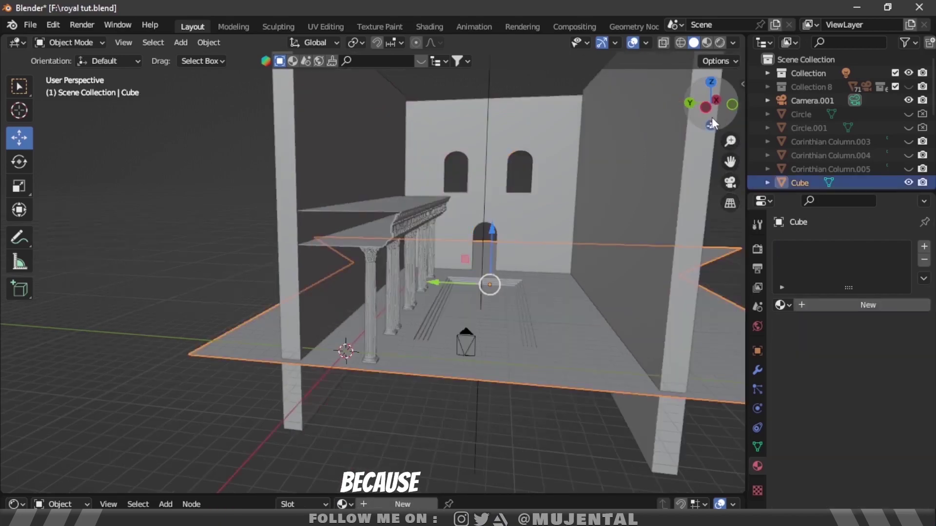
Step: Hide the column and wall objects and assign the Concrete material to the floor Cube
left_click_drag(712, 117, 635, 195)
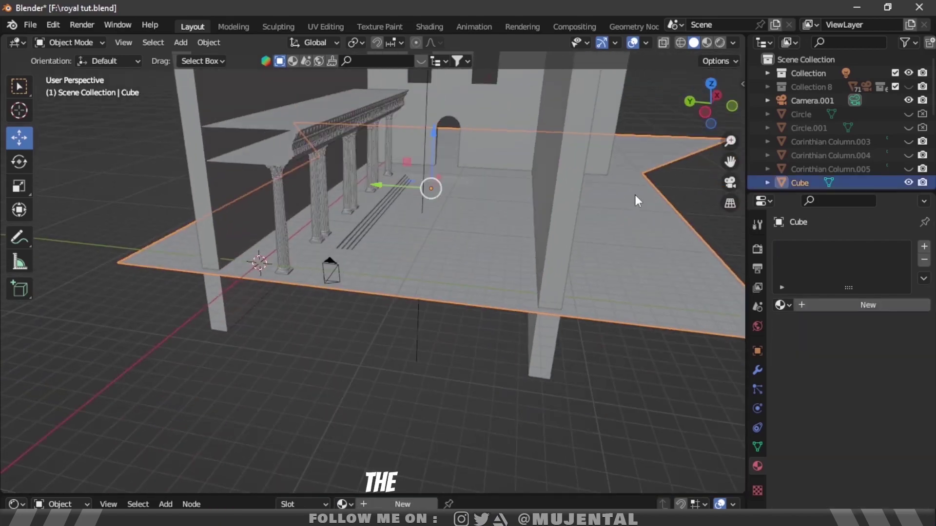
scroll(635, 194, "up", 5)
left_click_drag(712, 105, 692, 121)
scroll(838, 122, "down", 2)
left_click_drag(908, 130, 908, 157)
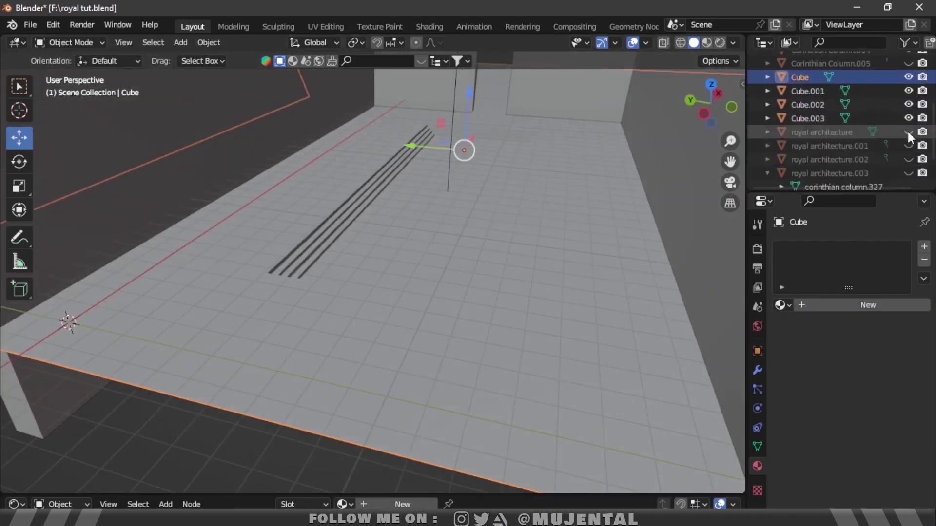
scroll(838, 122, "up", 2)
left_click_drag(908, 122, 908, 149)
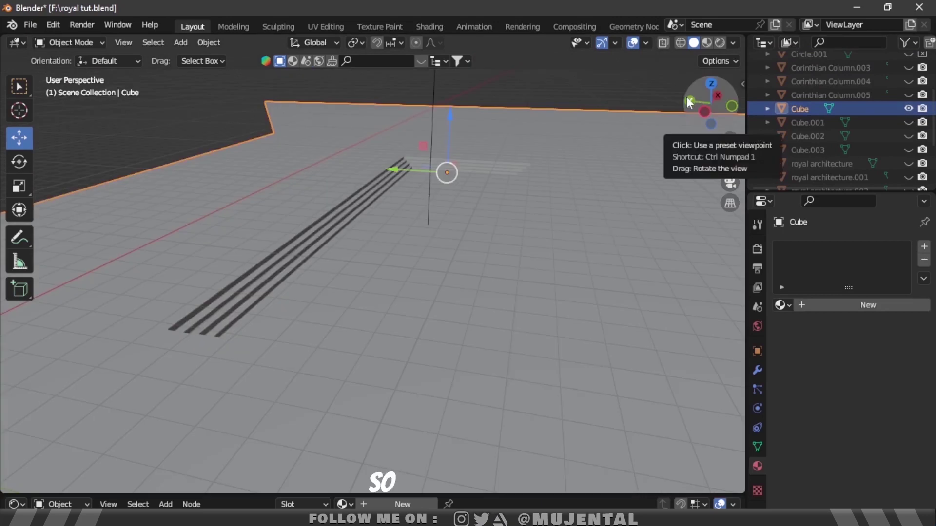
mouse_move(686, 96)
left_mouse_down()
mouse_move(702, 117)
mouse_move(692, 100)
left_mouse_up()
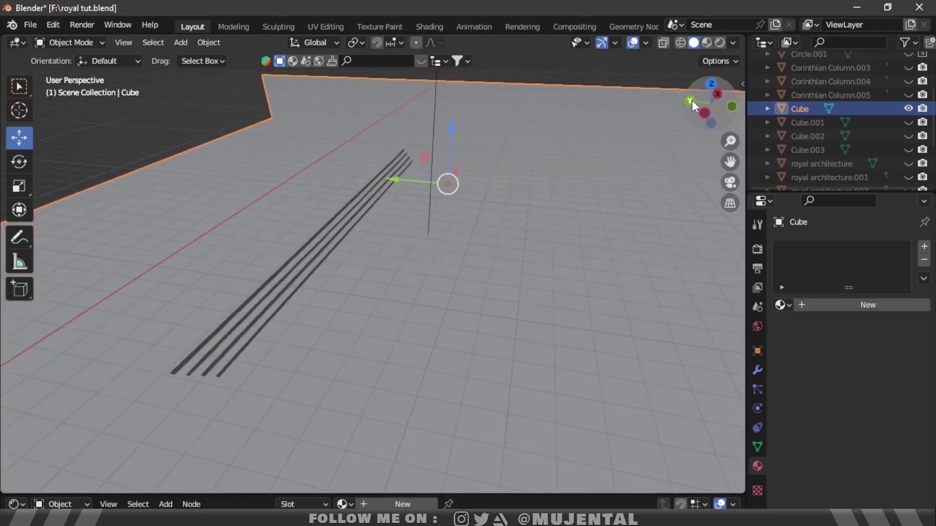
left_click(782, 305)
left_click(721, 337)
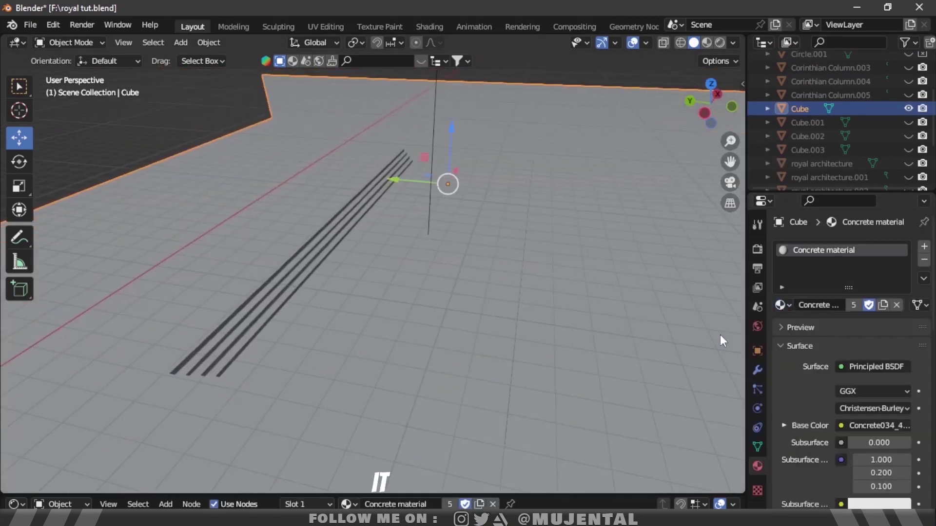
Step: In Edit Mode with X-ray, box-select the pool's stepped faces in side view and browse for Atlas Anguila Blue
left_click_drag(712, 100, 510, 145)
key("Tab")
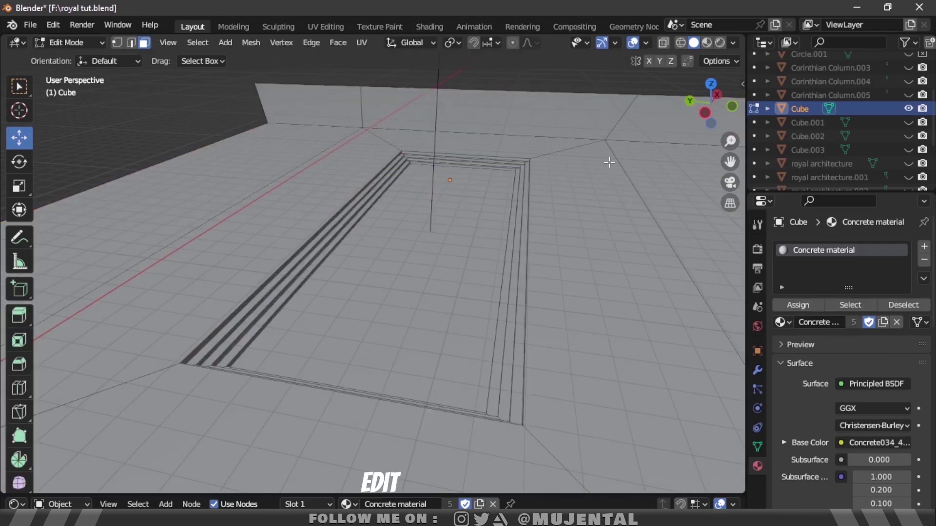
left_click(665, 43)
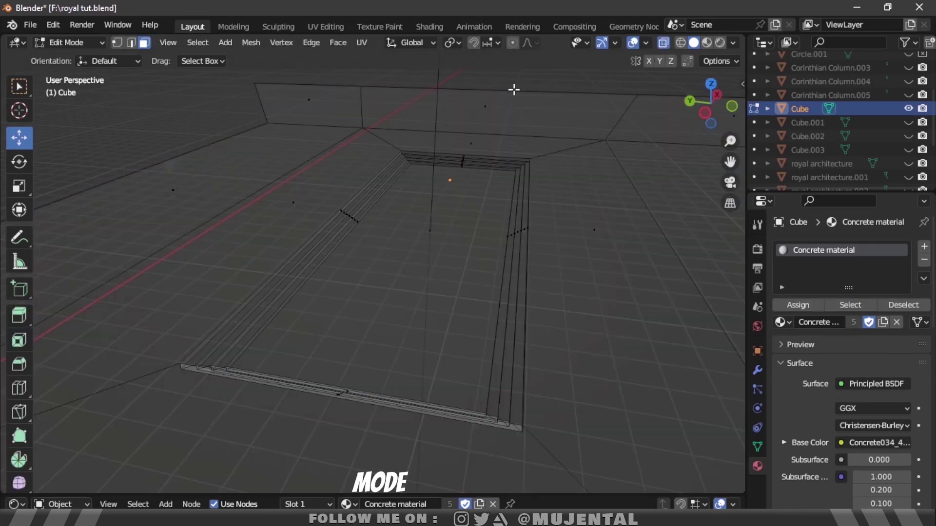
left_click(705, 113)
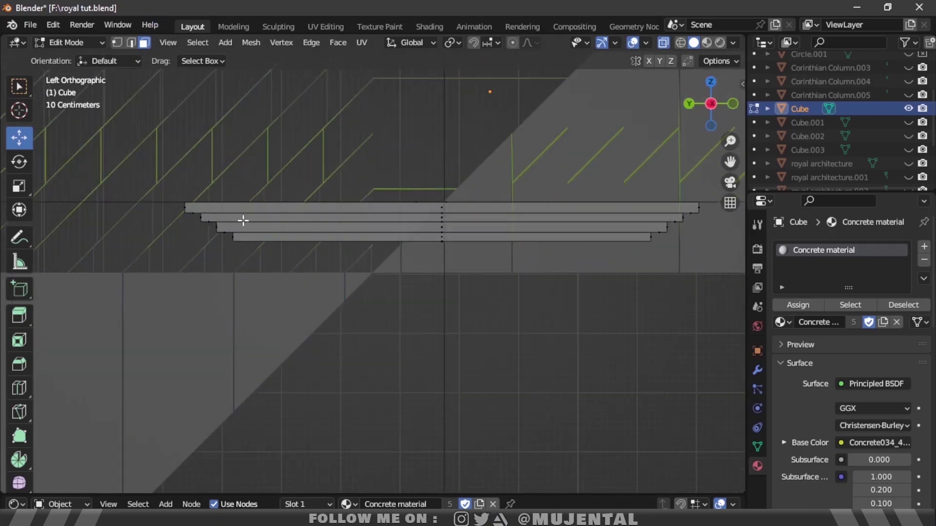
left_click_drag(115, 236, 692, 347)
middle_click_drag(693, 348, 793, 238)
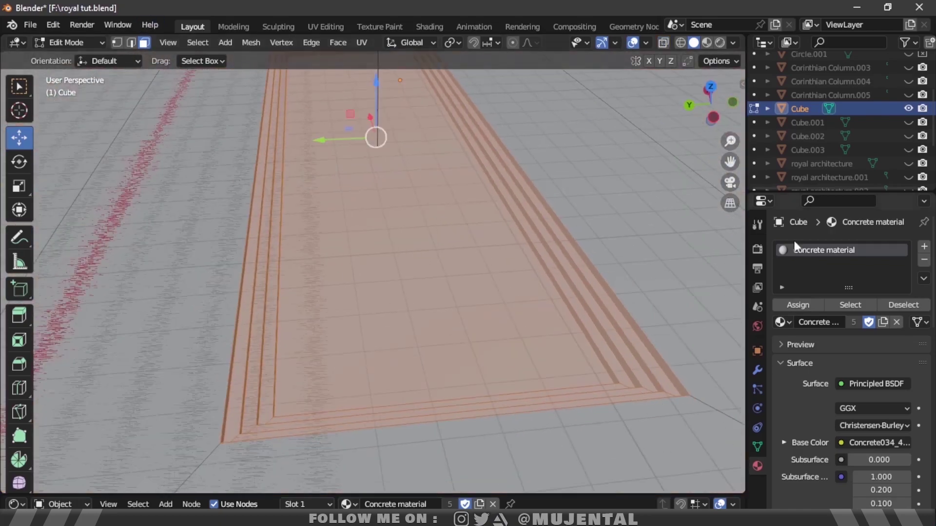
left_click(782, 321)
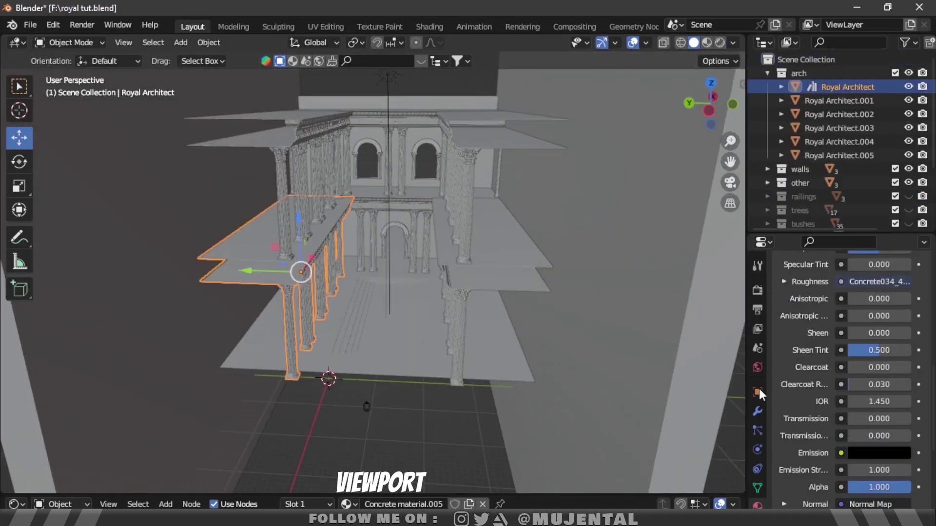
Step: Set the Royal Architect object's Display As to Bounds and switch the viewport to Rendered shading
left_click(758, 390)
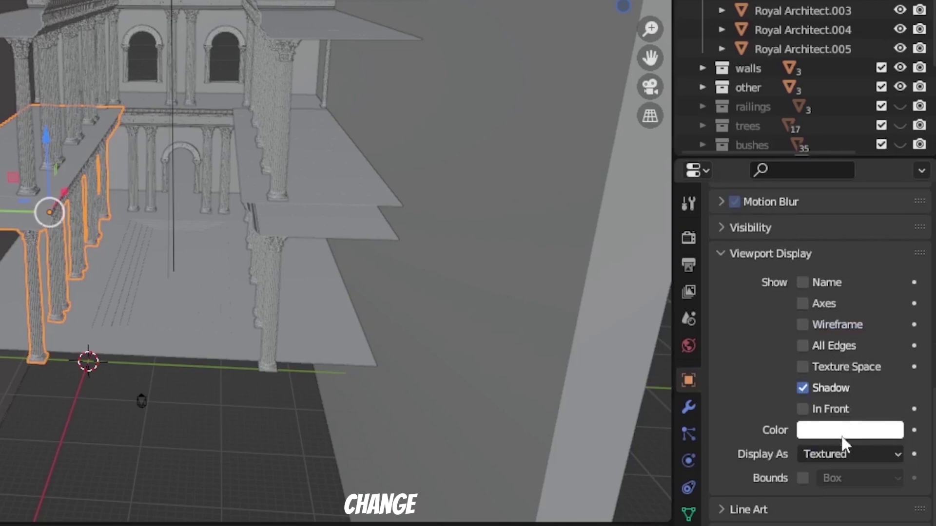
left_click(838, 450)
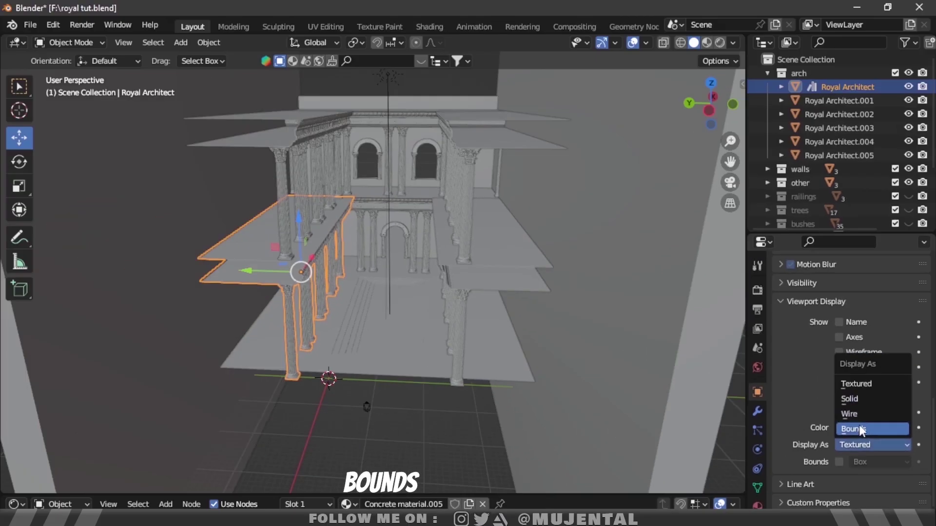
left_click(859, 429)
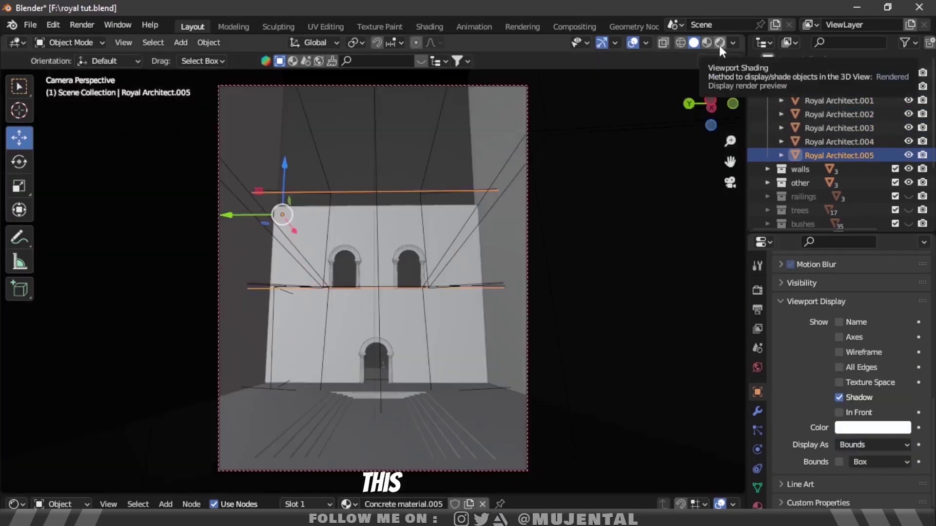
left_click(720, 43)
left_click(789, 59)
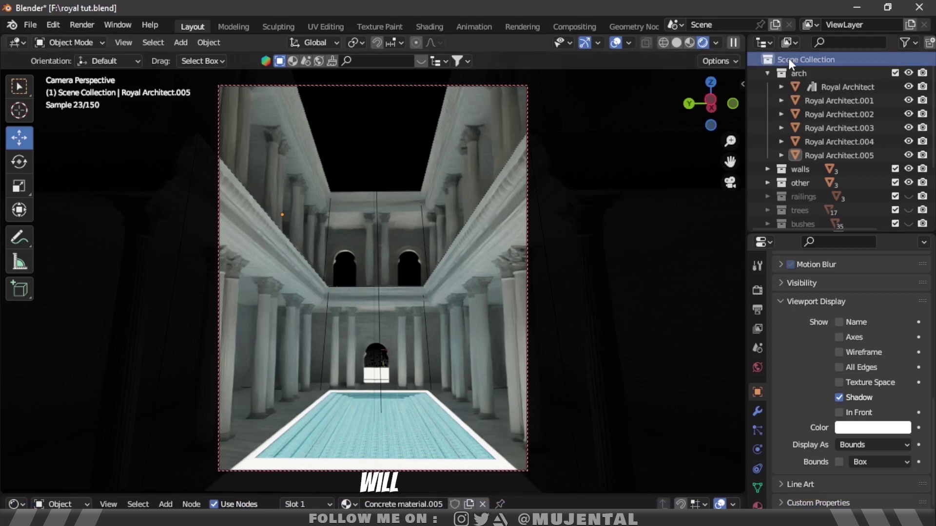
Step: Add a new plane to the scene collection and move it over the pool
left_click(678, 42)
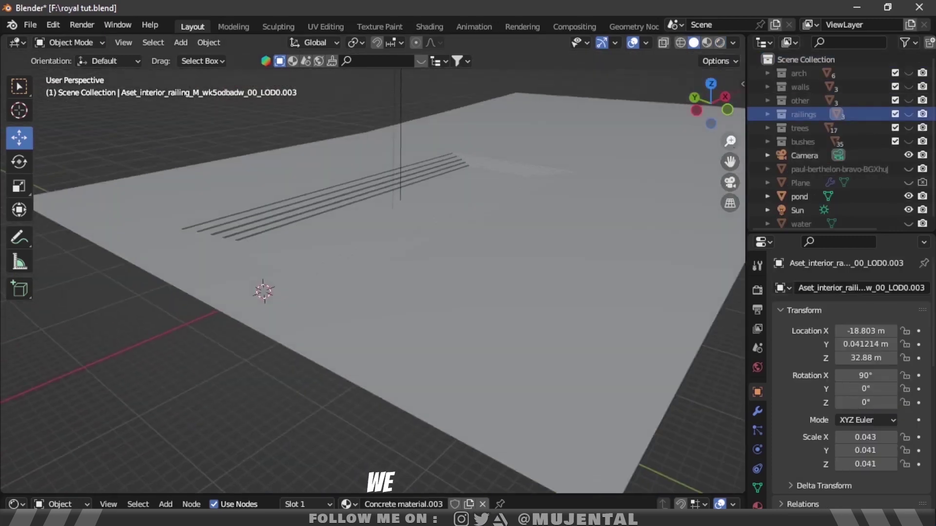
left_click_drag(731, 141, 730, 149)
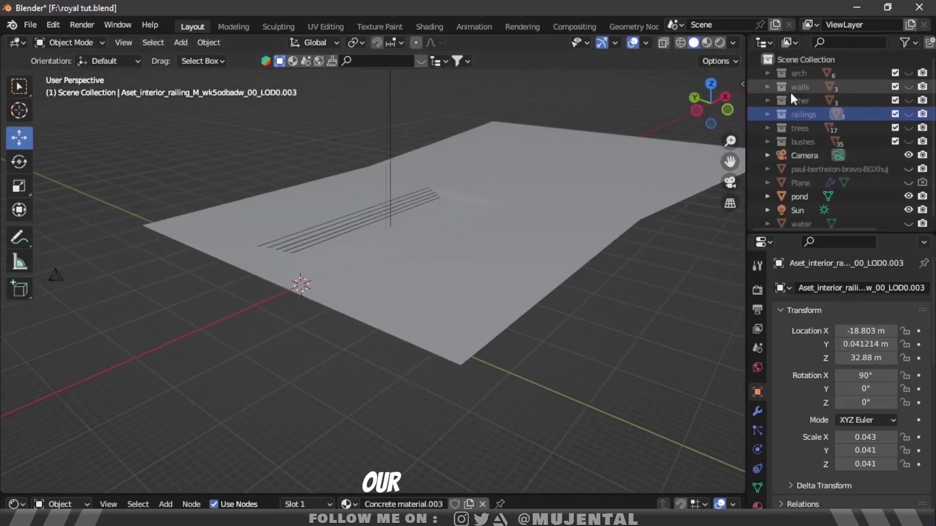
left_click(826, 58)
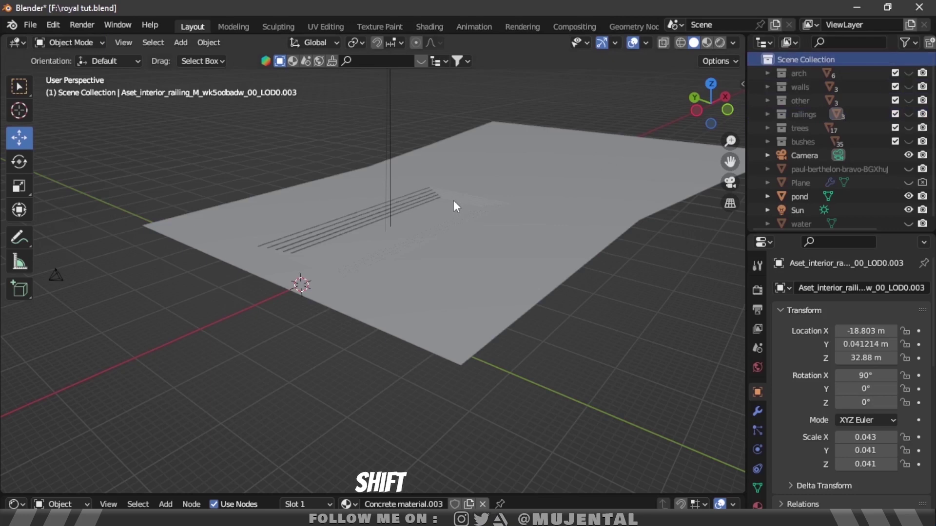
key("shift+a")
mouse_move(453, 201)
left_click(505, 197)
left_click_drag(334, 271, 419, 233)
Step: Give the plane an Ocean modifier with Size 0.40 and wave Scale 0.020, raised above the pool
left_click(757, 411)
left_click(849, 287)
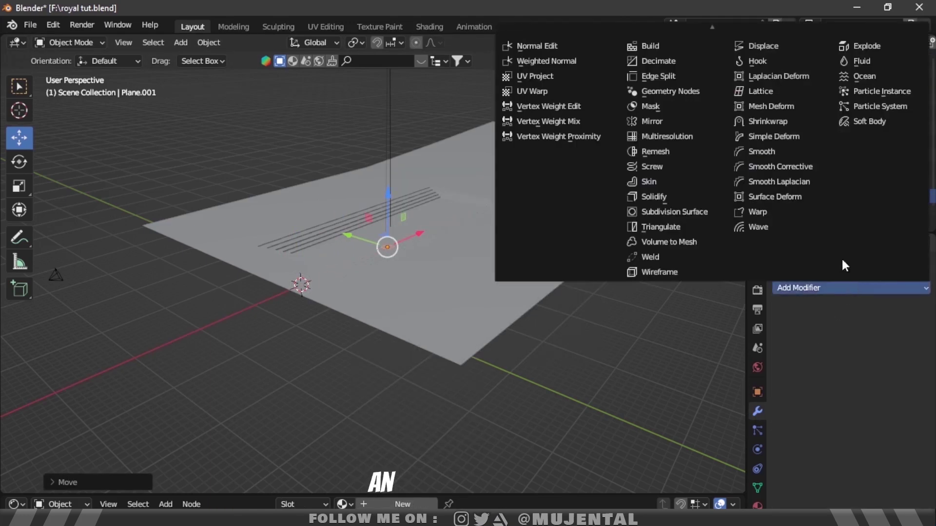
left_click(861, 75)
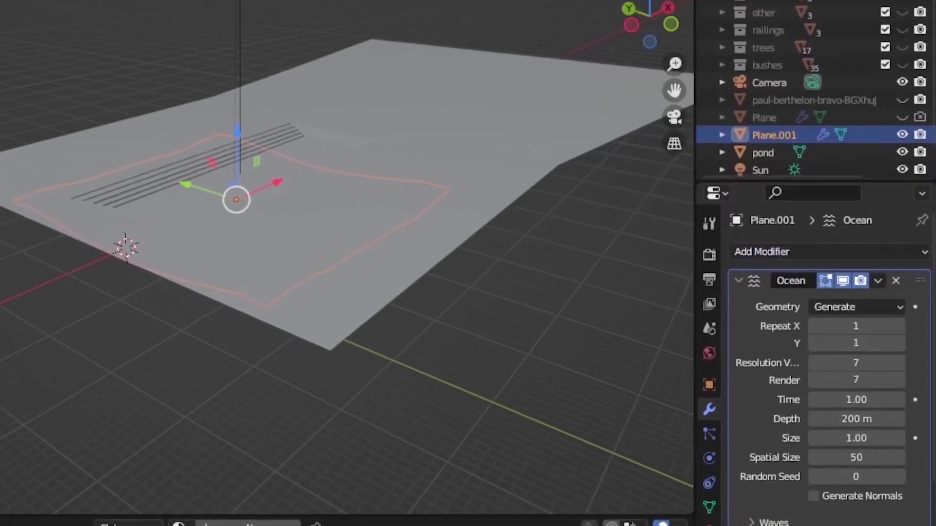
left_click_drag(238, 132, 256, 69)
left_click(854, 442)
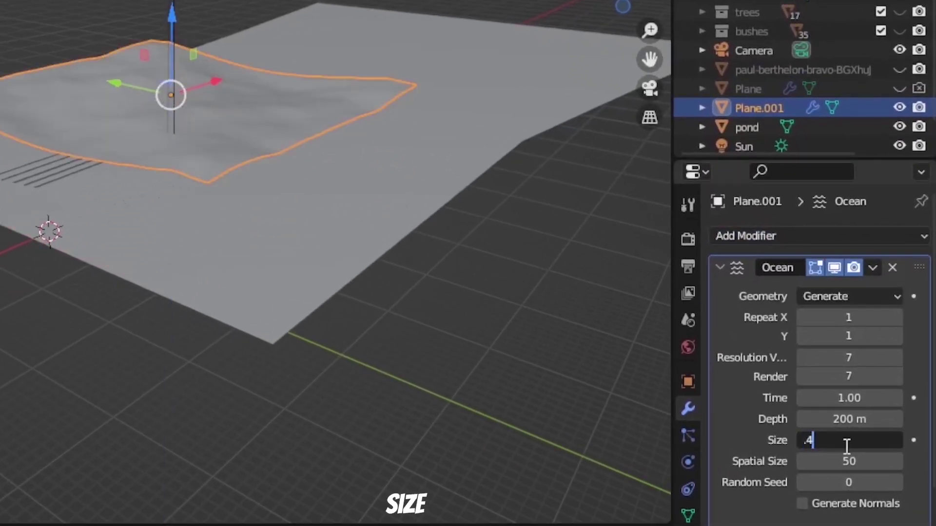
key("Return")
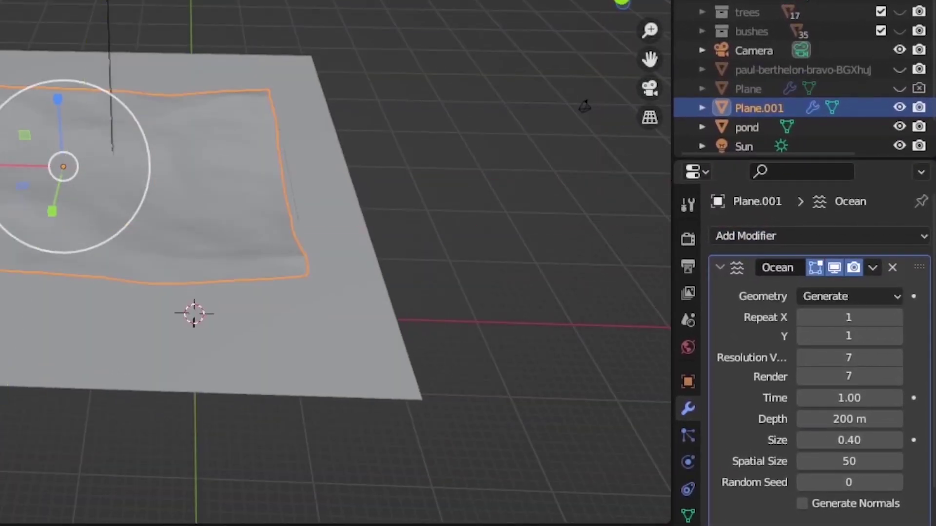
scroll(819, 351, "down", 3)
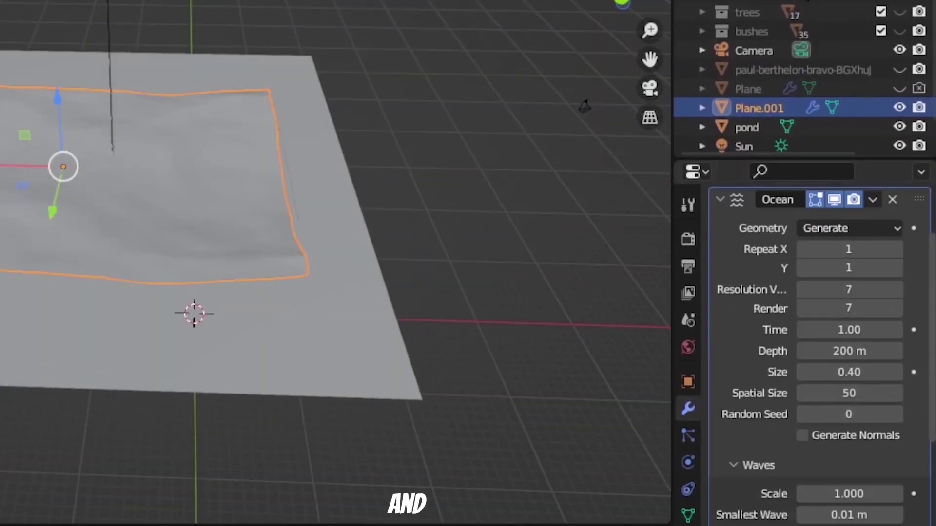
scroll(849, 427, "down", 3)
left_click(850, 427)
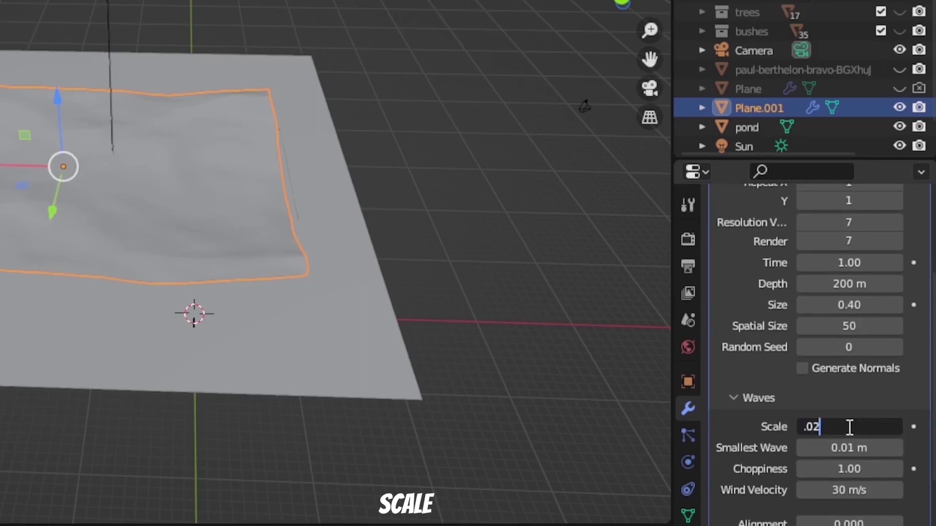
key("Return")
Step: Set the ocean viewport resolution to 20, render resolution 30, and the Established Ocean spectrum
middle_click_drag(20, 195, 37, 181)
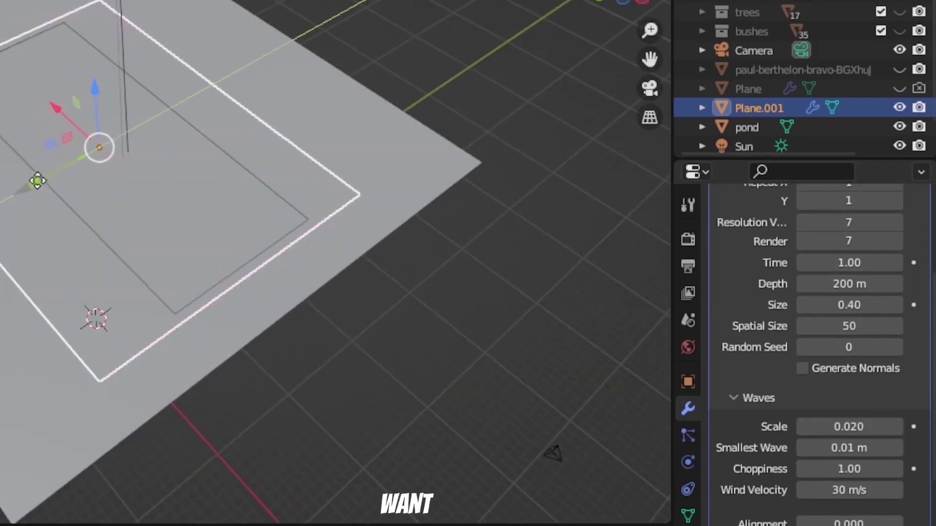
left_click_drag(650, 30, 650, 8)
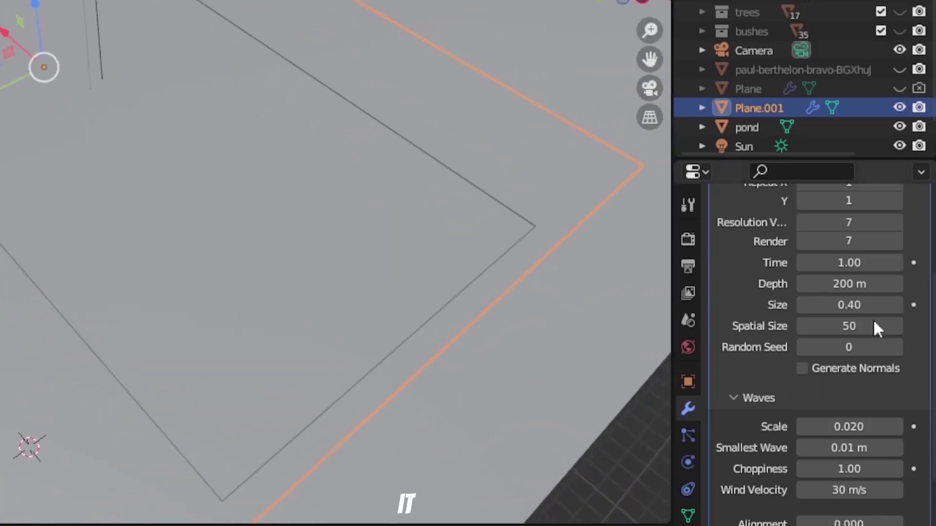
left_click(853, 222)
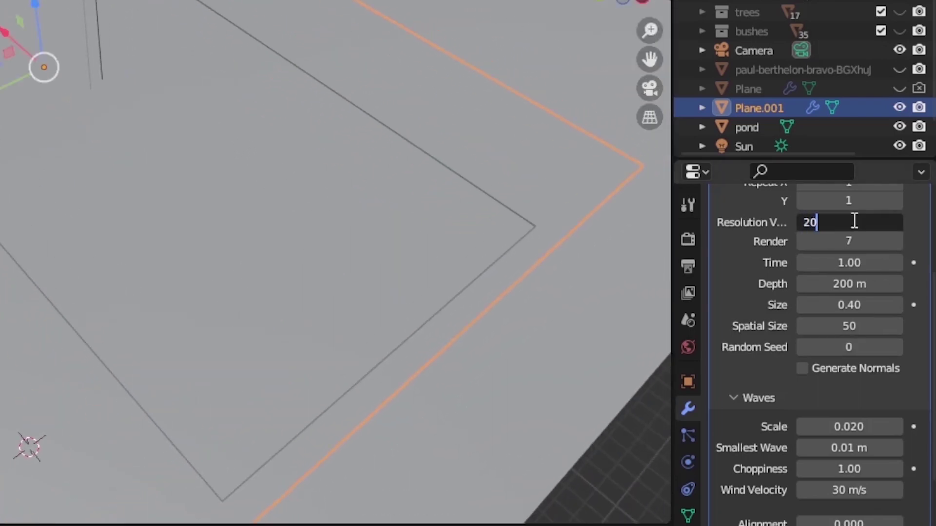
type("20")
key("Return")
left_click(849, 241)
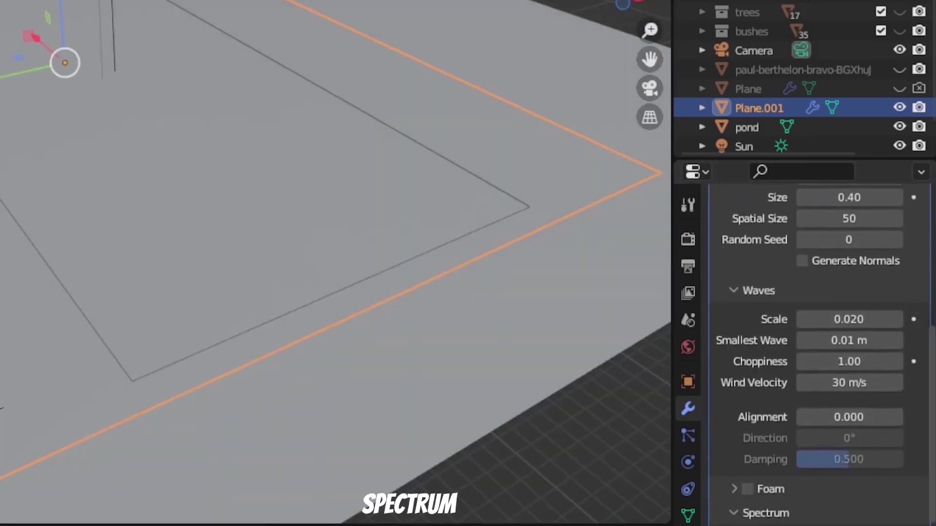
scroll(741, 517, "down", 2)
left_click(861, 507)
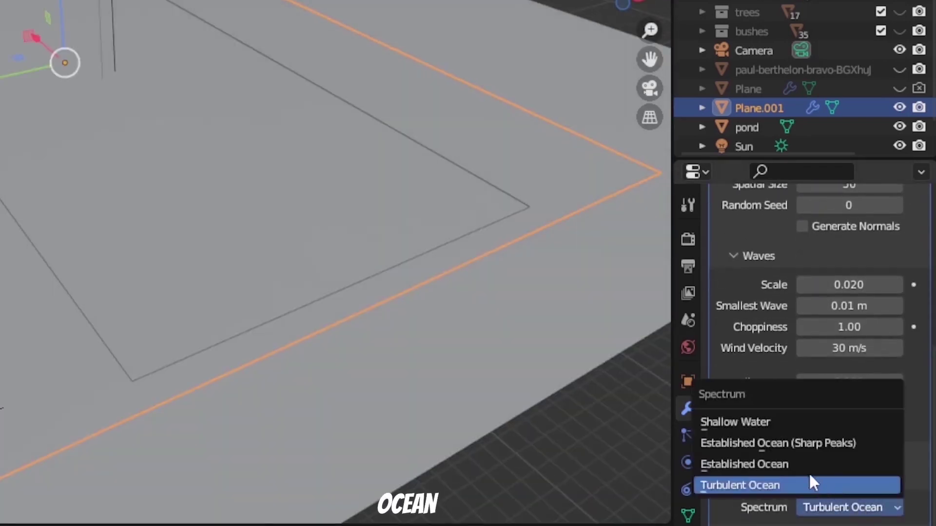
left_click(796, 464)
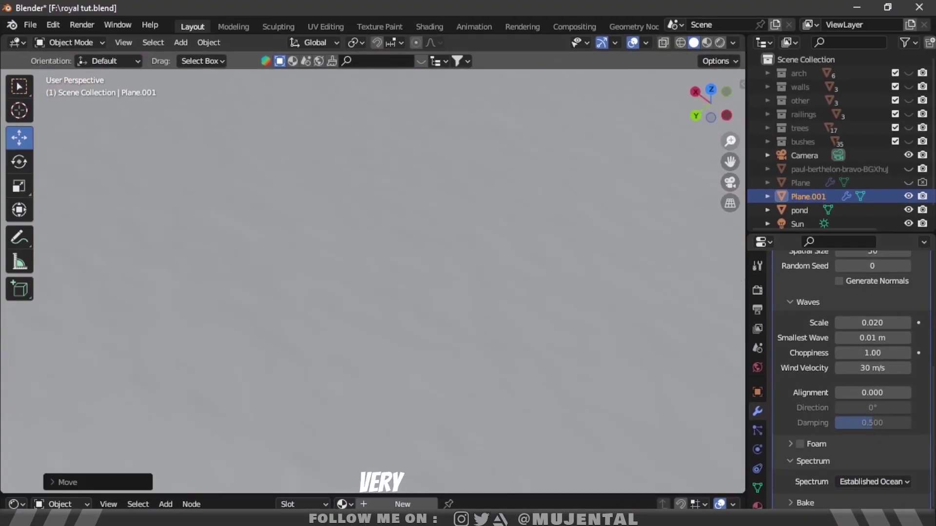
left_click_drag(729, 141, 687, 110)
Step: Create the 'waterr' material with a light blue base, Roughness 0, IOR 1.333 and Transmission about 0.268
left_click_drag(512, 495, 424, 251)
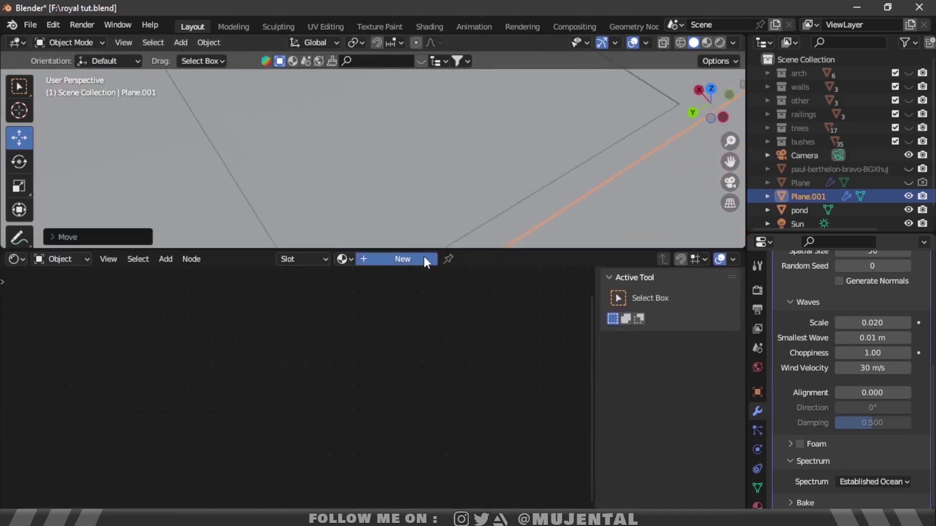
left_click(423, 256)
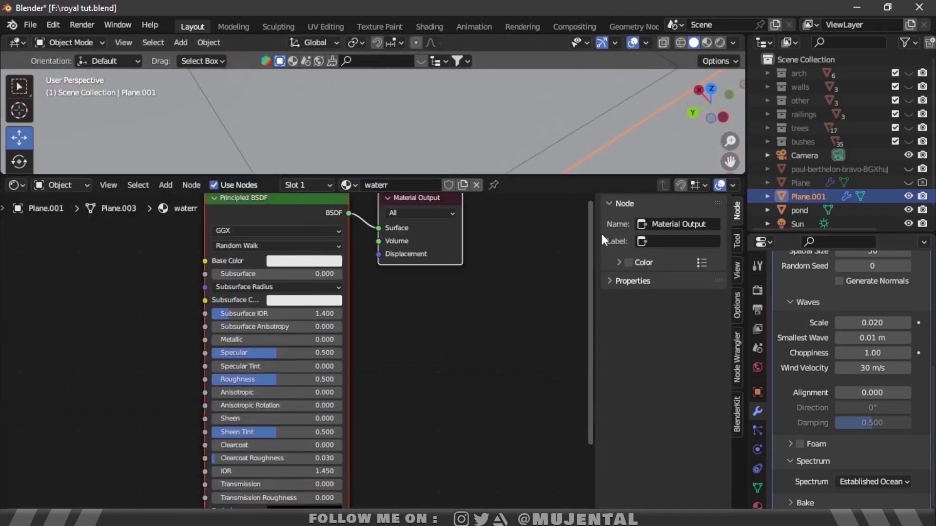
left_click(311, 278)
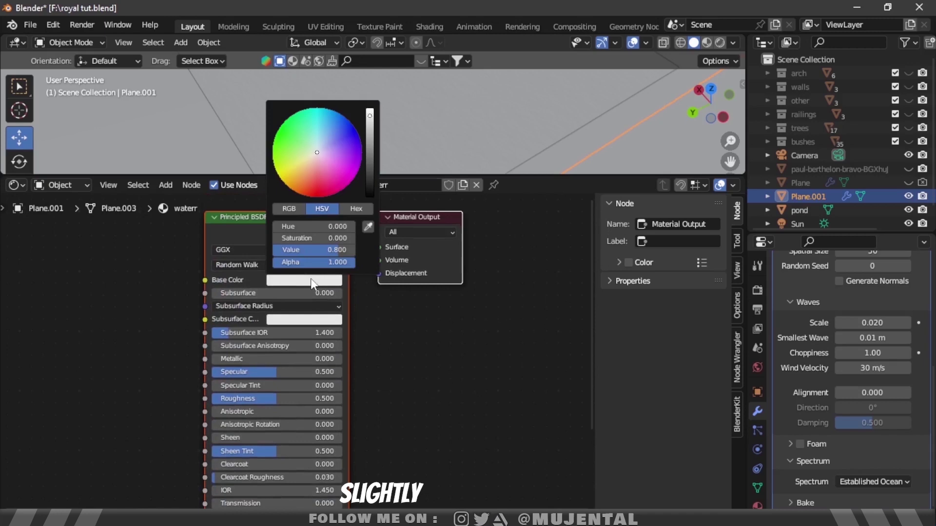
left_click(318, 148)
middle_click_drag(584, 268, 584, 224)
left_click_drag(273, 355, 230, 355)
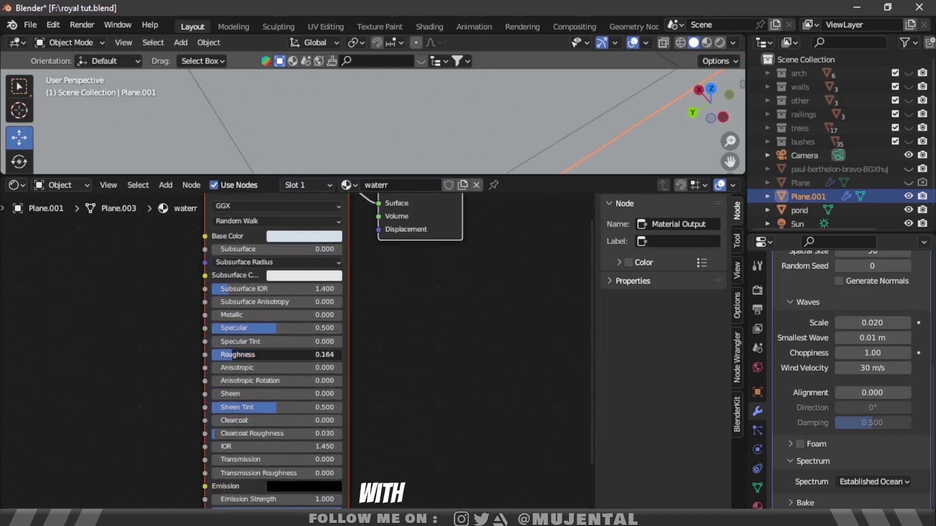
middle_click_drag(563, 298, 563, 219)
double_click(331, 369)
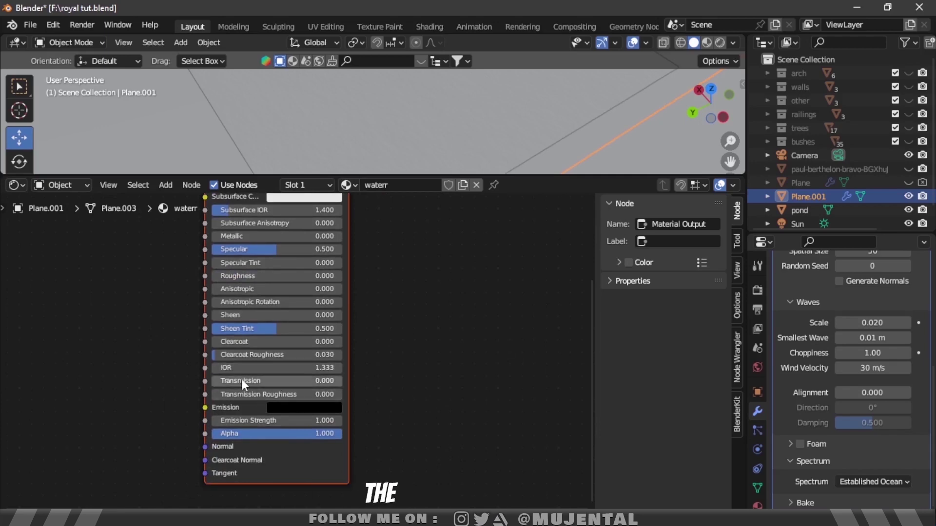
left_click_drag(242, 381, 278, 381)
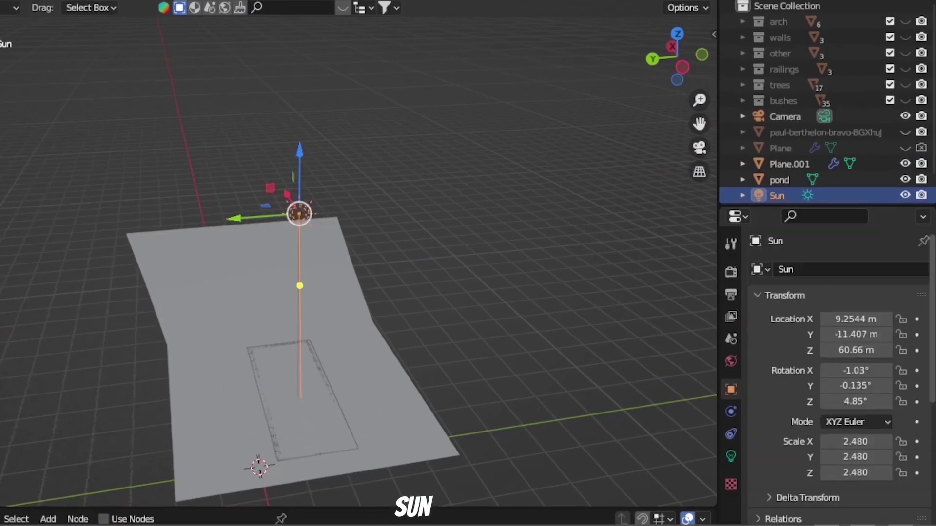
Step: Enable Shadow Caustics on the Sun and Cast Shadow Caustics on ocean Plane.001
left_click(758, 448)
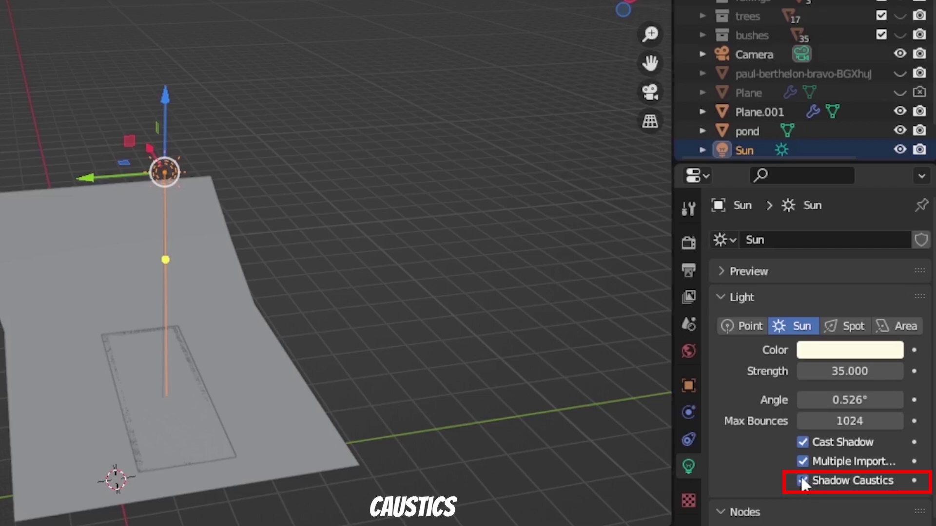
left_click(289, 460)
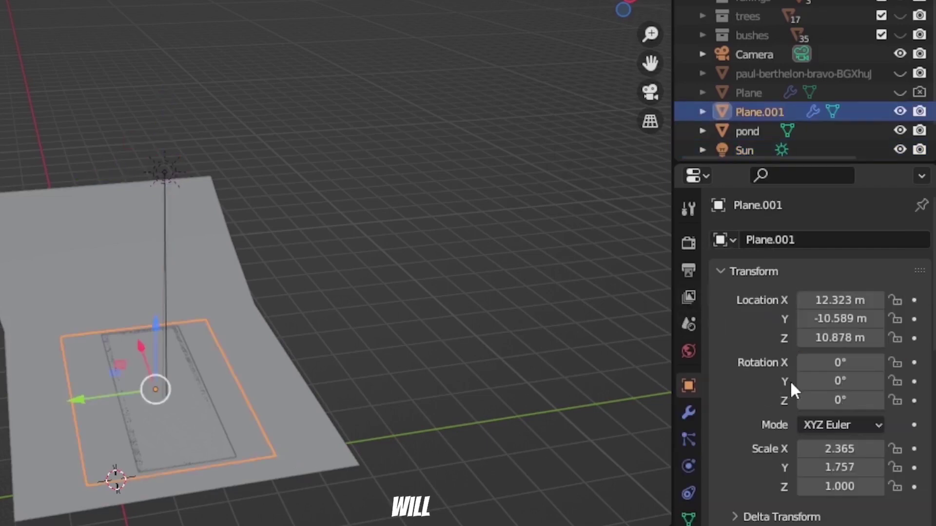
scroll(791, 383, "down", 10)
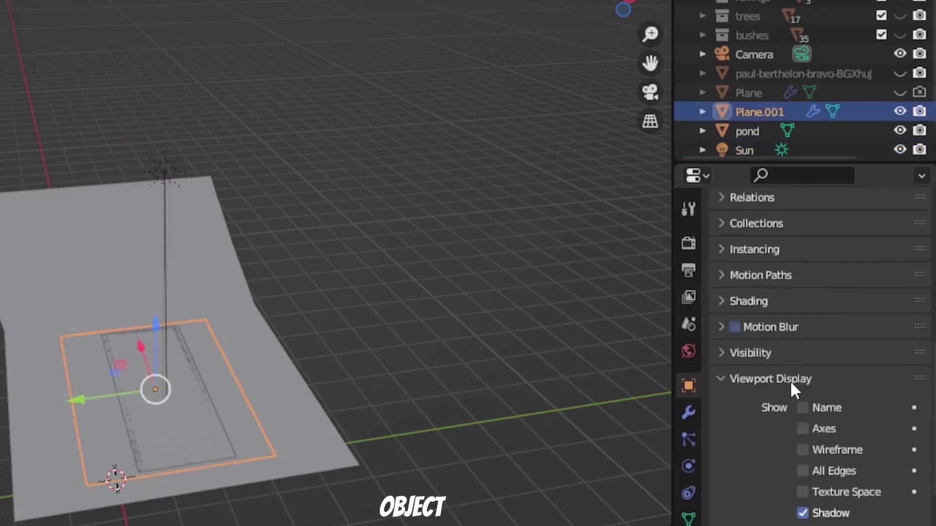
left_click(721, 263)
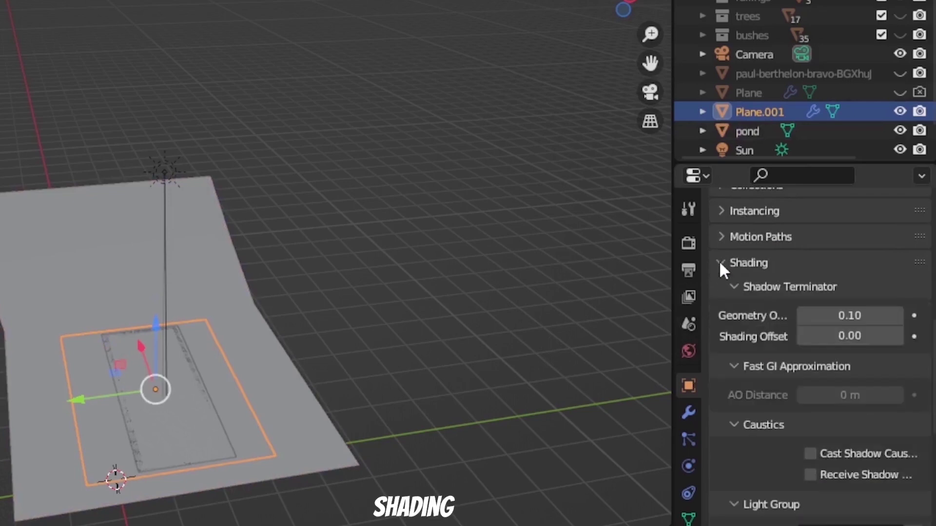
scroll(818, 422, "down", 2)
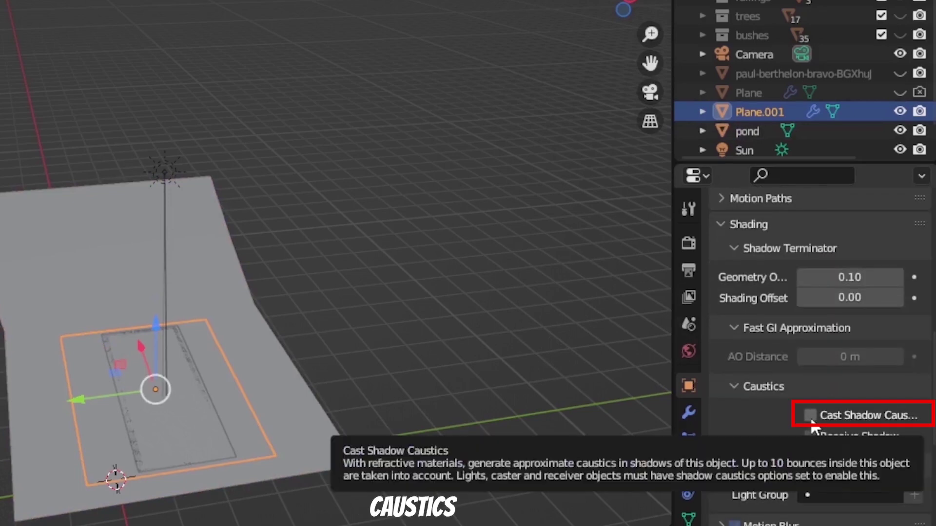
left_click(810, 415)
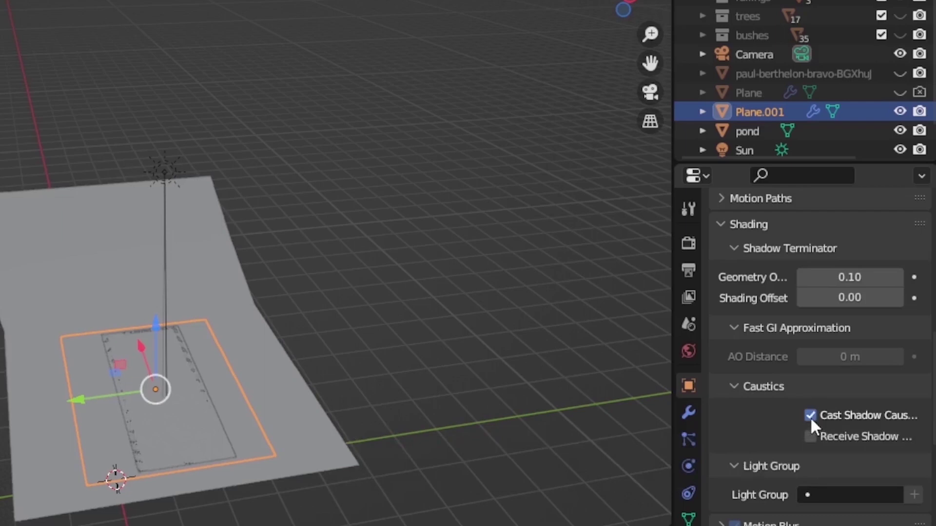
left_click(426, 332)
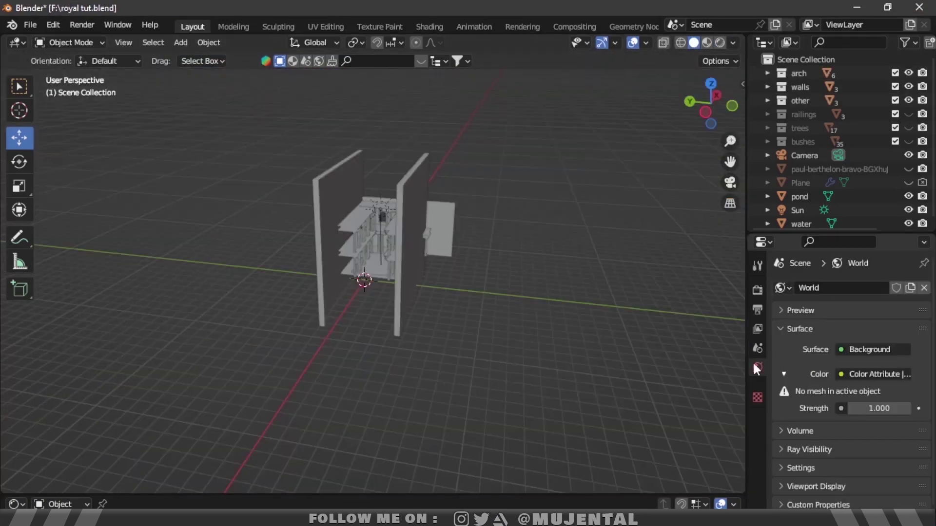
Step: Set the World Color to an Environment Texture using the kloofendal_43d_clear_4k HDRI
left_click(841, 376)
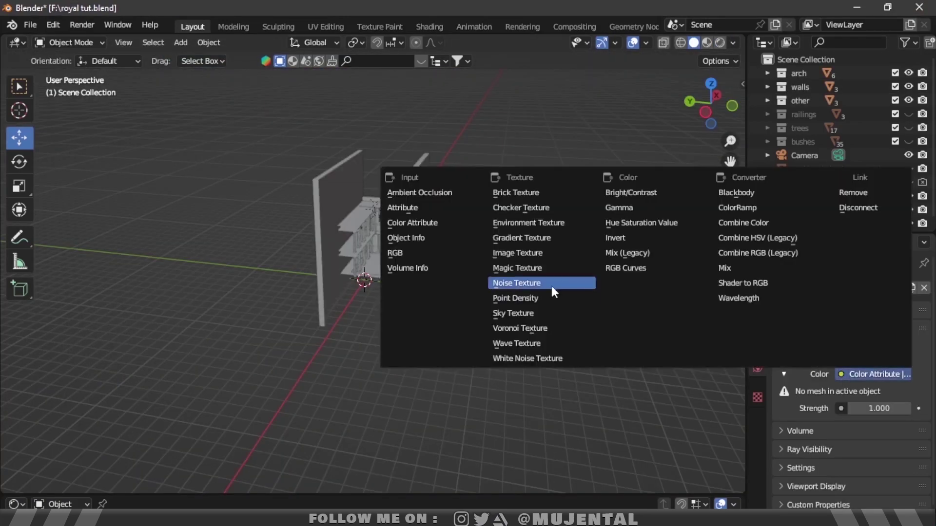
left_click(522, 217)
left_click(894, 392)
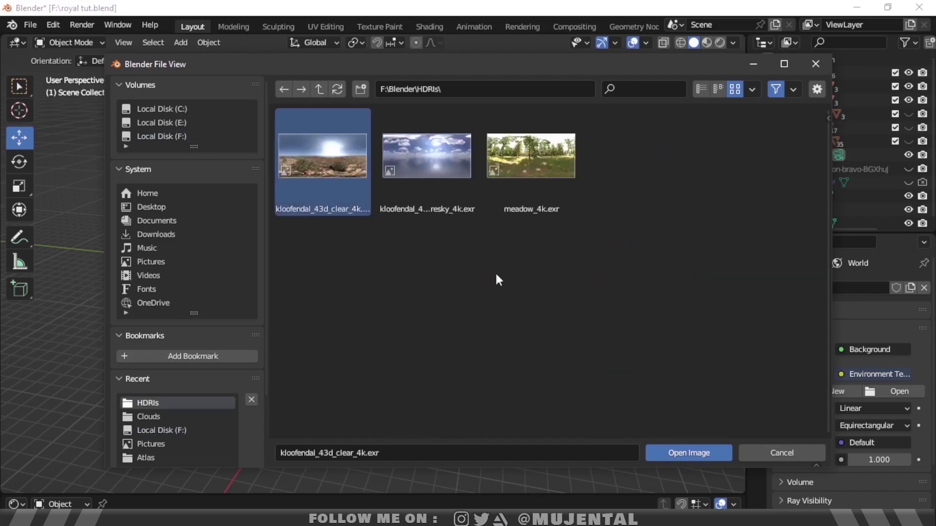
left_click(688, 453)
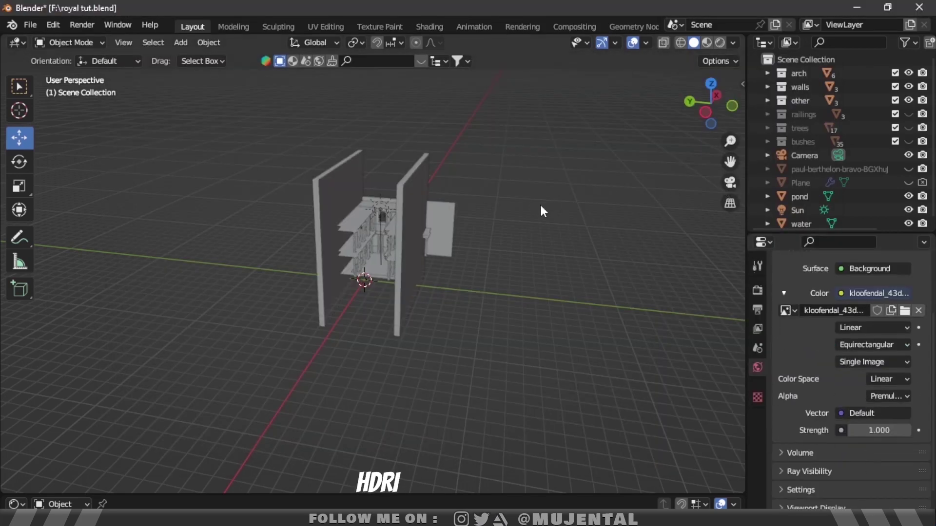
Step: Import an image as a plane with an Emit material at emission strength 5
key("shift+a")
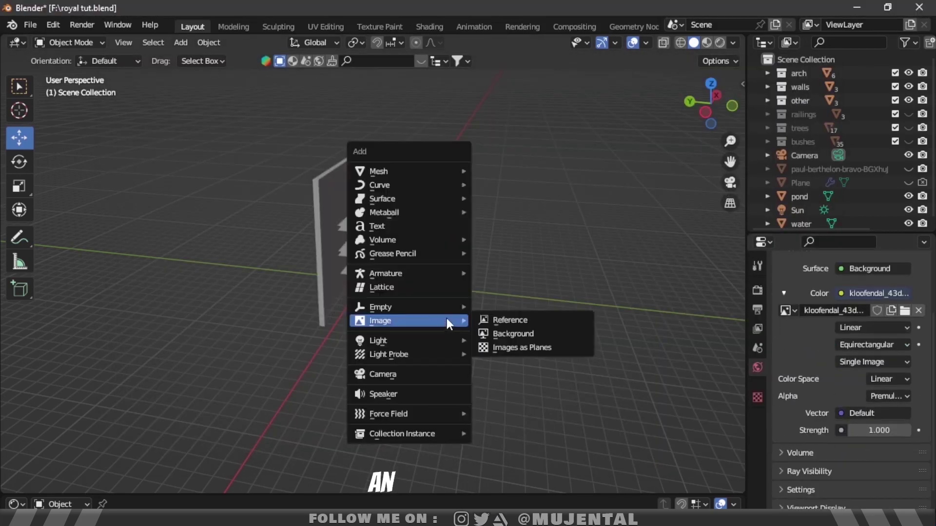
left_click(509, 347)
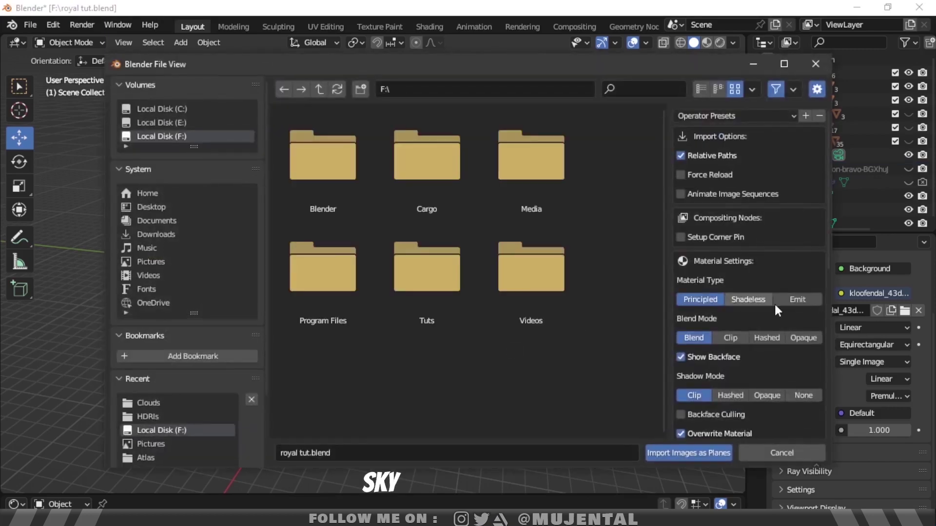
left_click(802, 299)
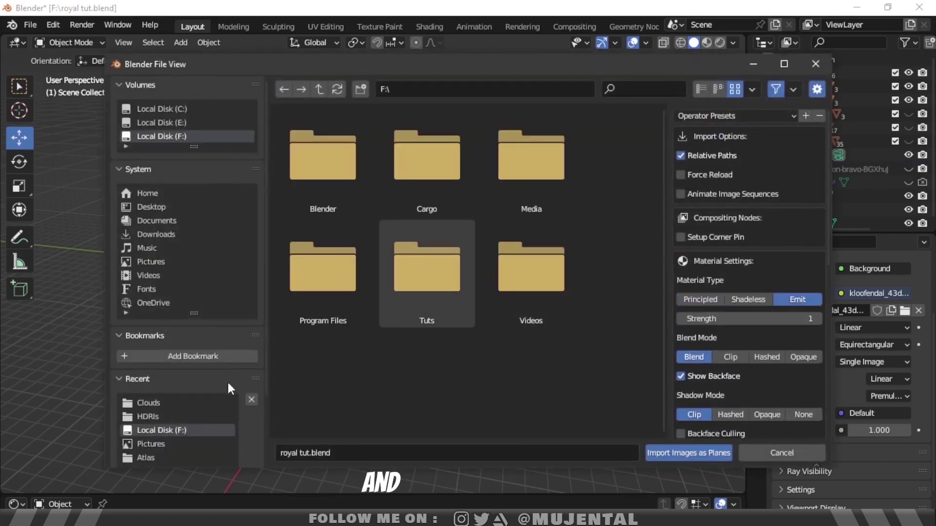
double_click(789, 321)
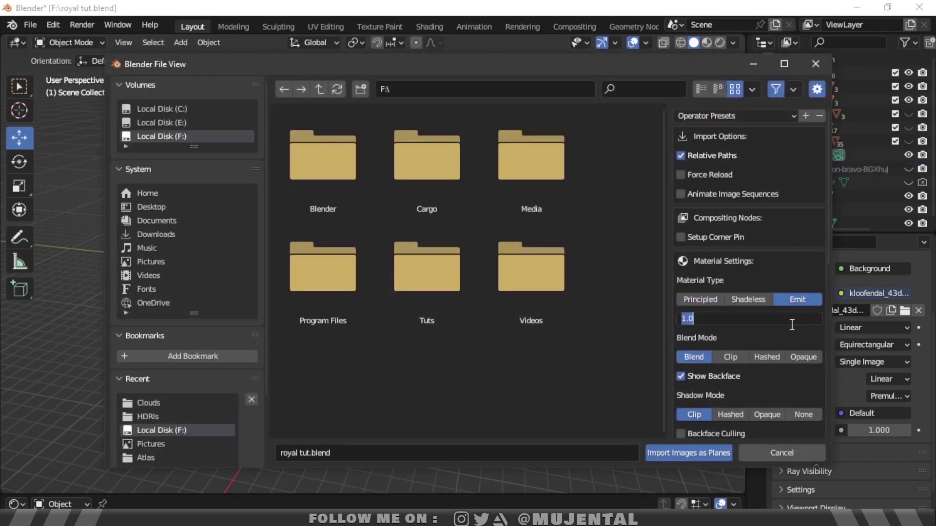
type("5")
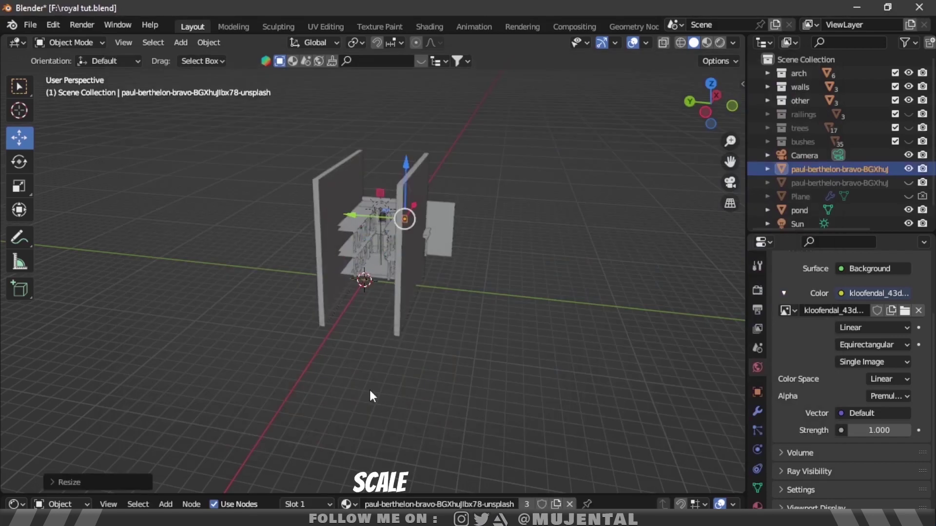
key("s")
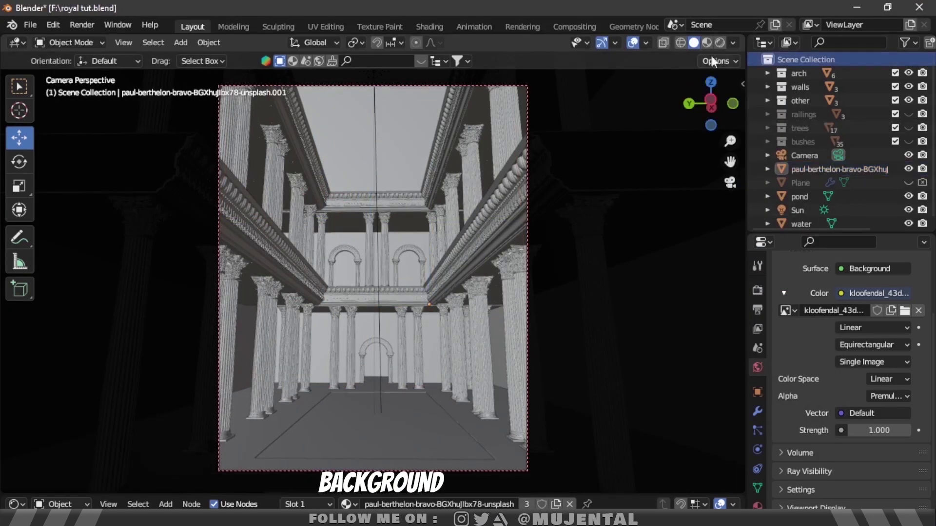
left_click(703, 43)
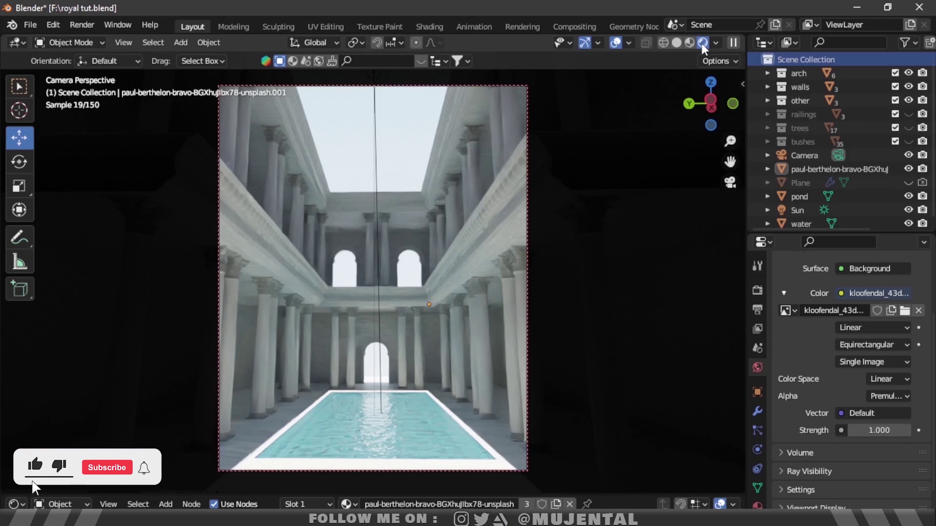
left_click(677, 43)
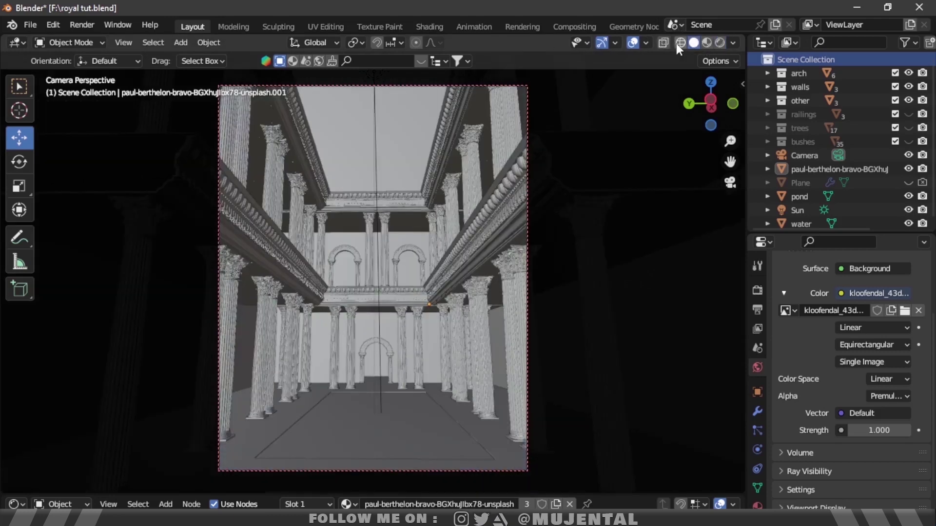
scroll(839, 156, "down", 5)
left_click_drag(933, 158, 931, 226)
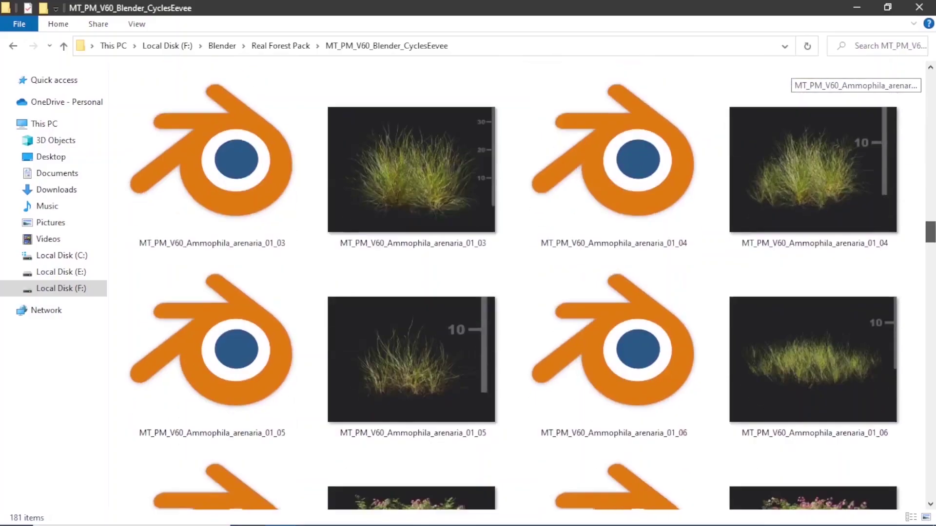
Step: Browse the plant files in F:\Blender\Real Forest Pack\MT_PM_V60_Blender_CyclesEevee to pick courtyard foliage
scroll(790, 78, "down", 10)
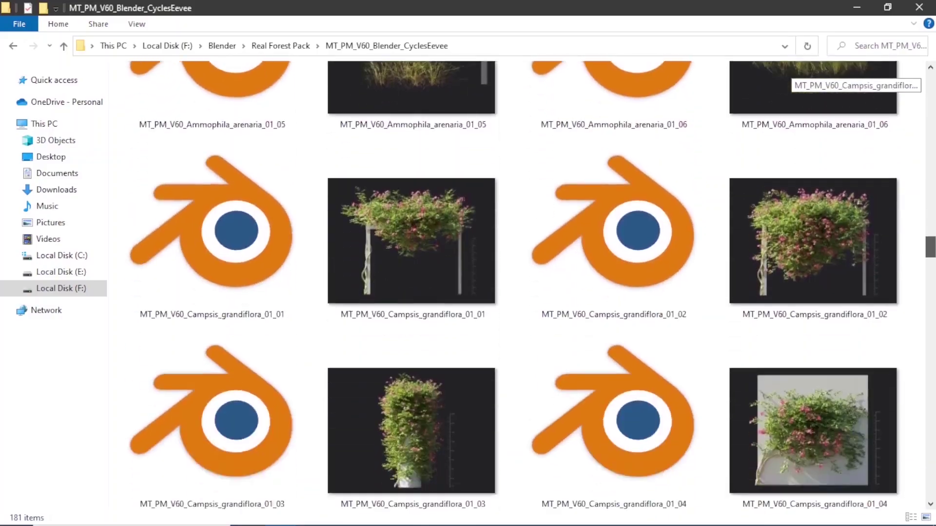
scroll(790, 78, "down", 10)
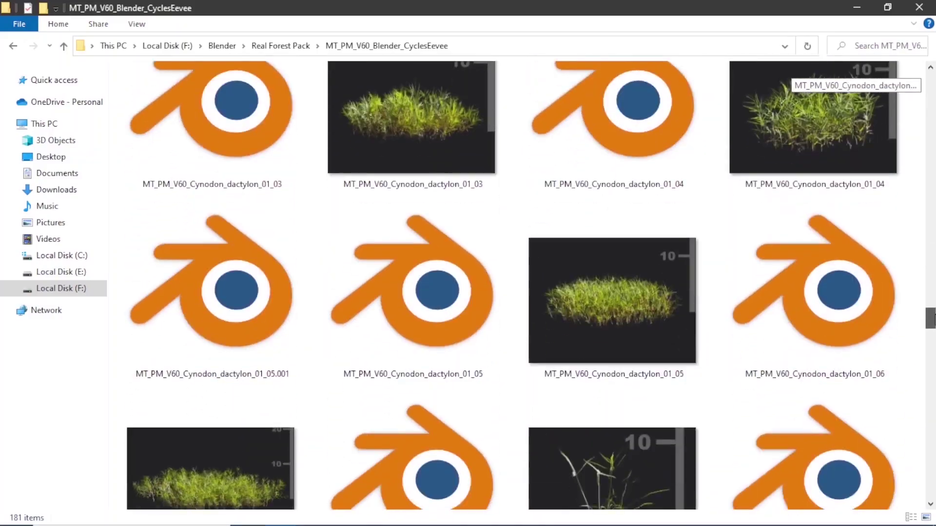
scroll(790, 78, "down", 10)
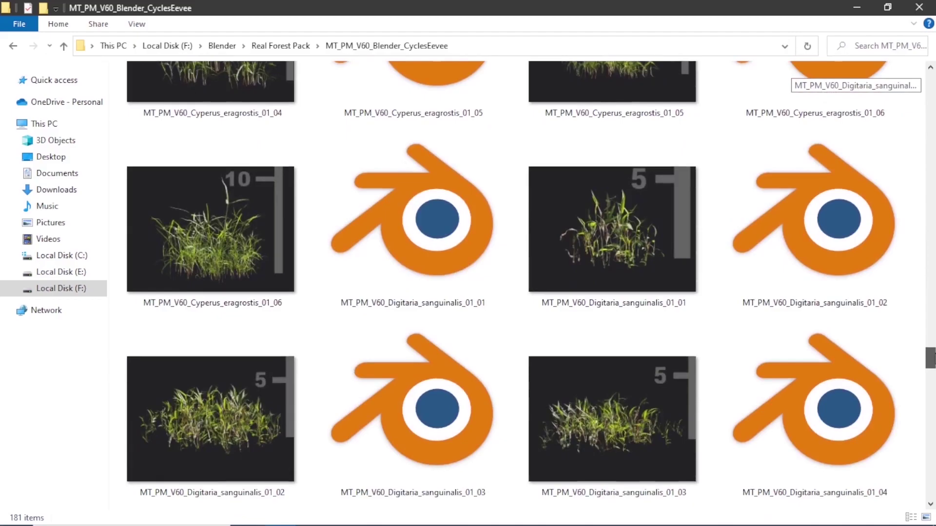
scroll(790, 78, "down", 10)
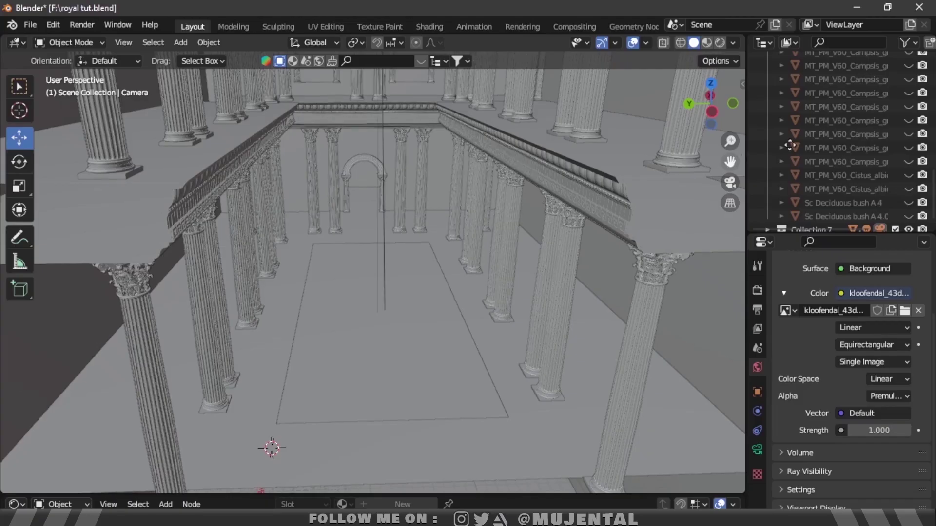
left_click_drag(907, 146, 910, 90)
Step: Reveal the tree foliage through the scene camera and open the Rembrandt Water Lily asset details
left_click(768, 63)
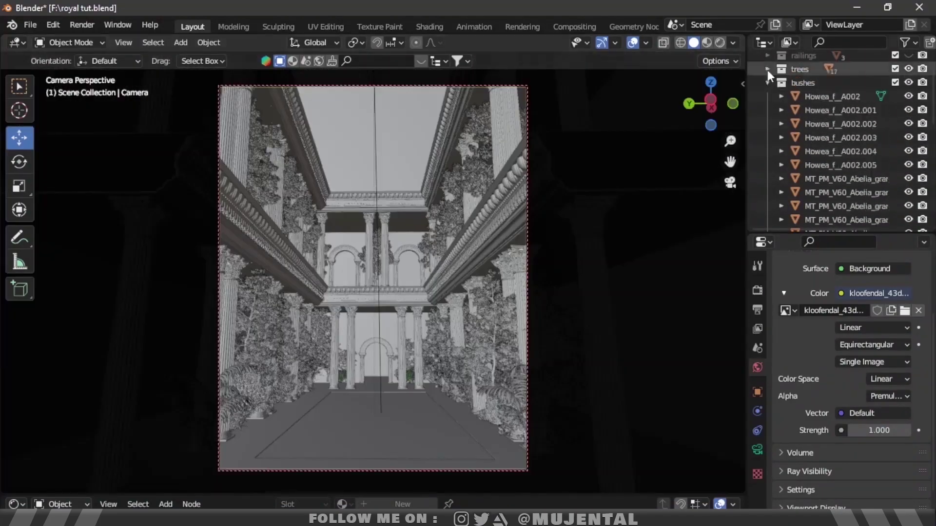
left_click(767, 69)
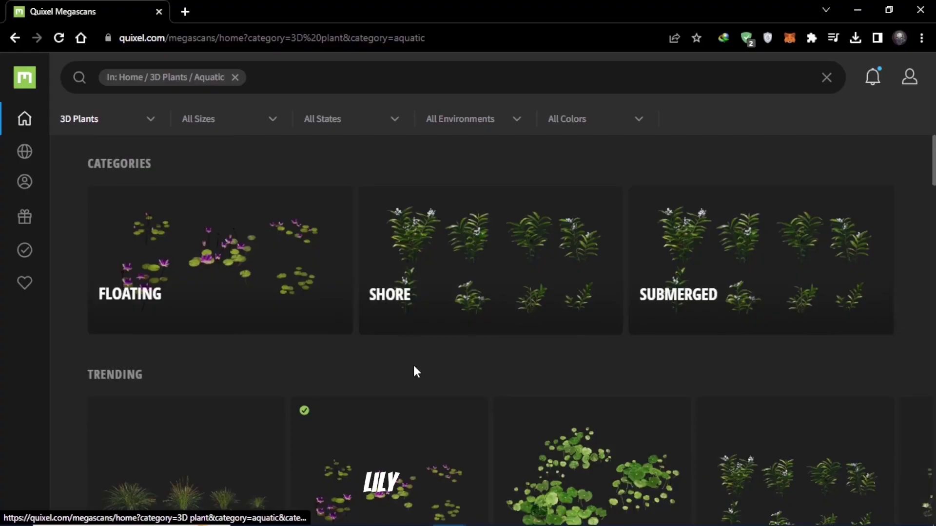
left_click(401, 445)
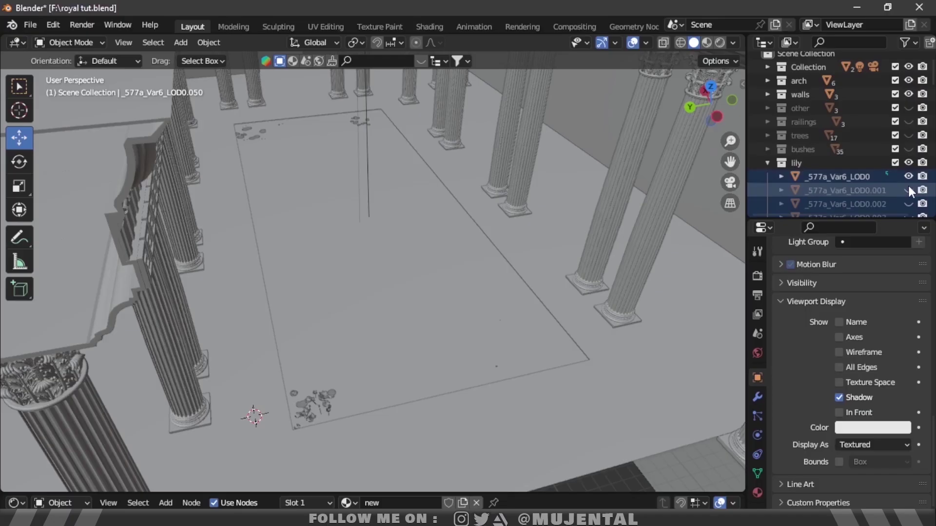
Step: Unhide the lily pad copies in the Outliner and view them on the pool through the camera
scroll(908, 184, "down", 5)
left_click_drag(910, 161, 909, 137)
left_click(729, 183)
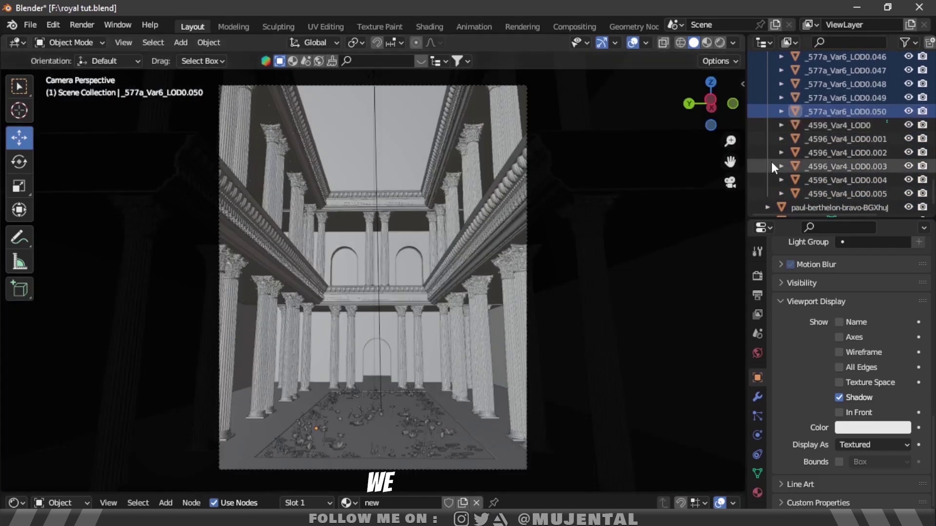